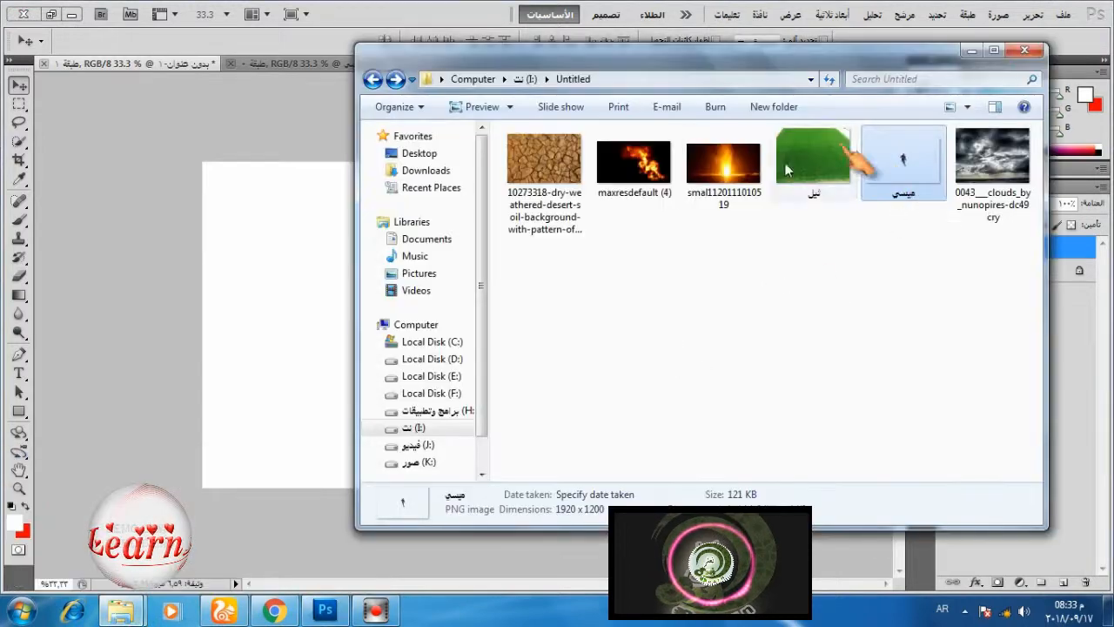
Open the grass picture ثيل from the Untitled folder in Photoshop.
{"action": "right_click", "coordinate": [810, 158]}
{"action": "mouse_move", "coordinate": [847, 320]}
{"action": "left_click", "coordinate": [659, 320]}
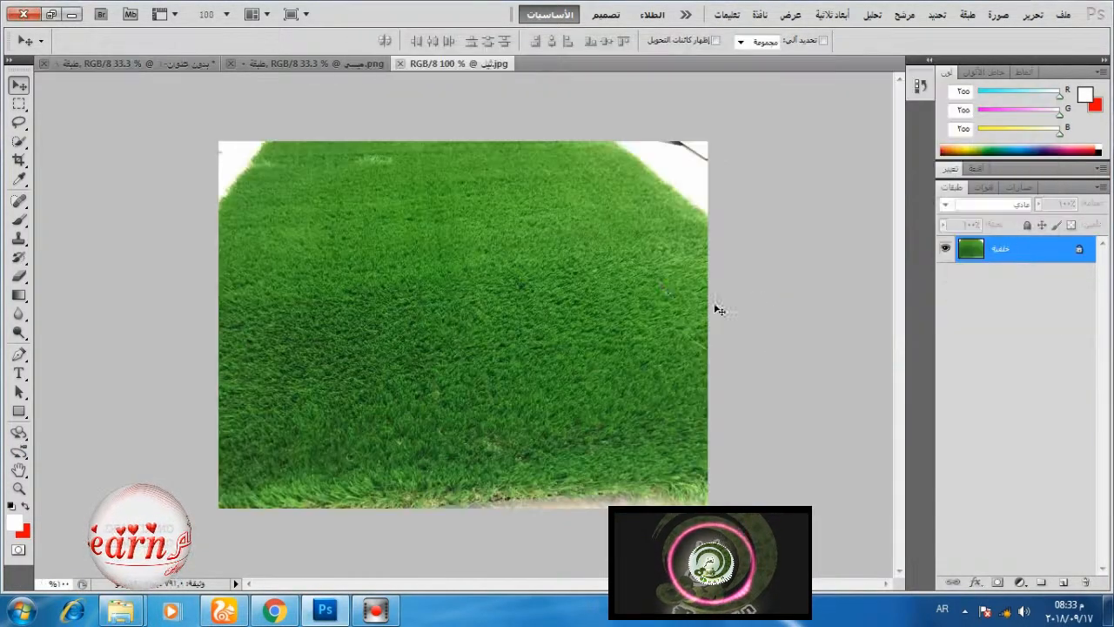
Copy the entire grass picture into the untitled composition and place its layer beneath the player layer.
{"action": "left_click", "coordinate": [18, 103]}
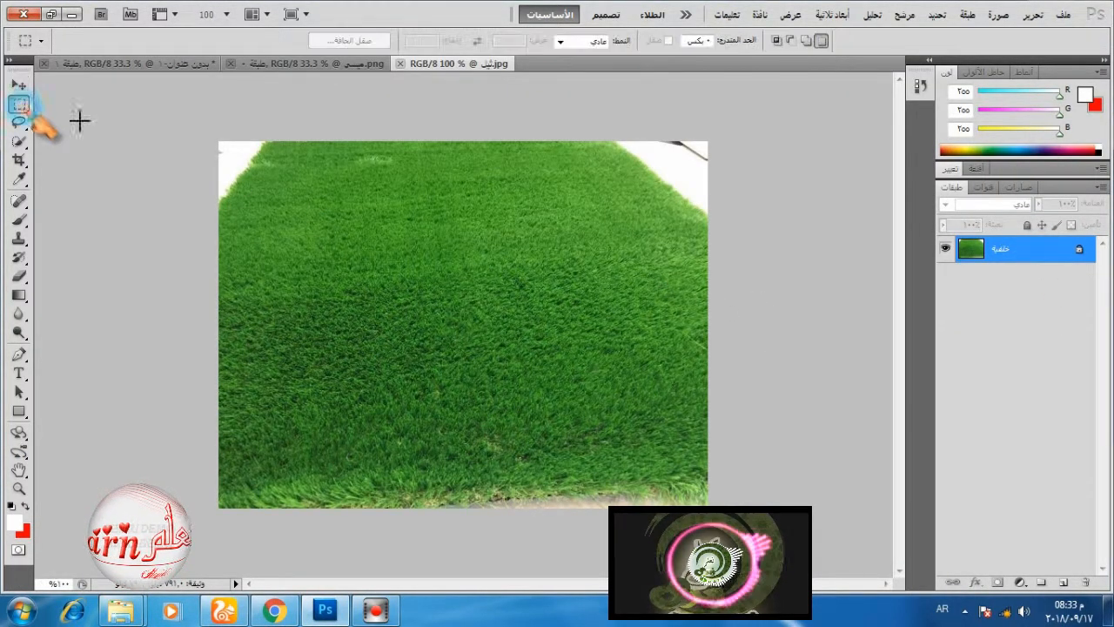
{"action": "key", "text": "ctrl+a"}
{"action": "left_click", "coordinate": [18, 84]}
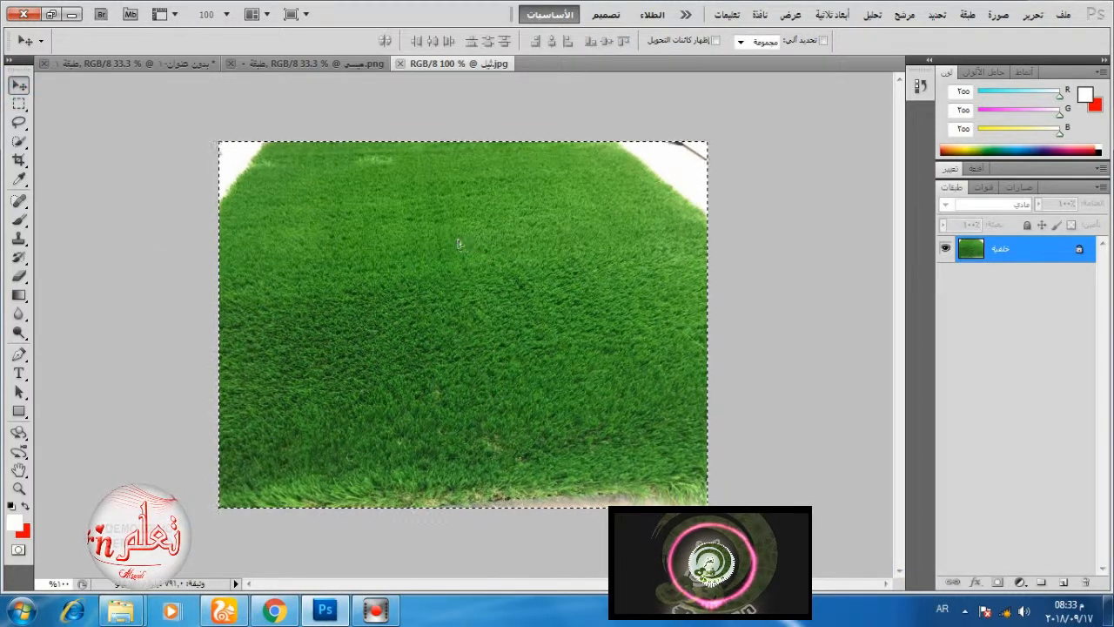
{"action": "left_click_drag", "start_coordinate": [295, 166], "coordinate": [429, 269]}
{"action": "left_click_drag", "start_coordinate": [1001, 245], "coordinate": [1001, 279]}
Free-transform the grass to about 396% width and 98% height so it spans the lower part of the canvas.
{"action": "left_click", "coordinate": [1031, 15]}
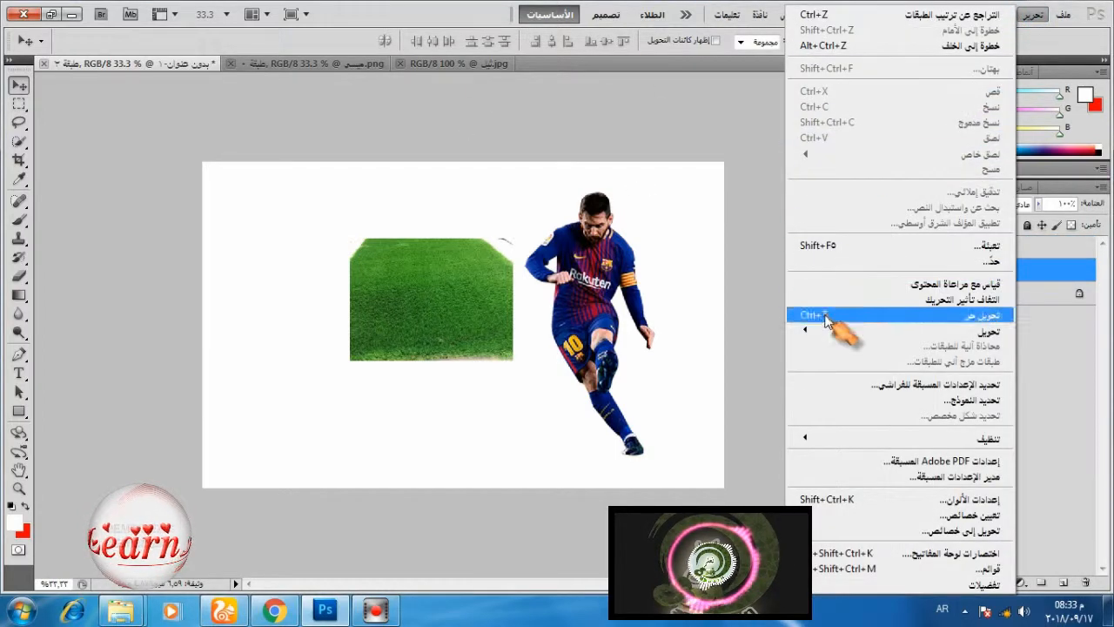
{"action": "left_click", "coordinate": [756, 318]}
{"action": "left_click_drag", "start_coordinate": [513, 359], "coordinate": [726, 489]}
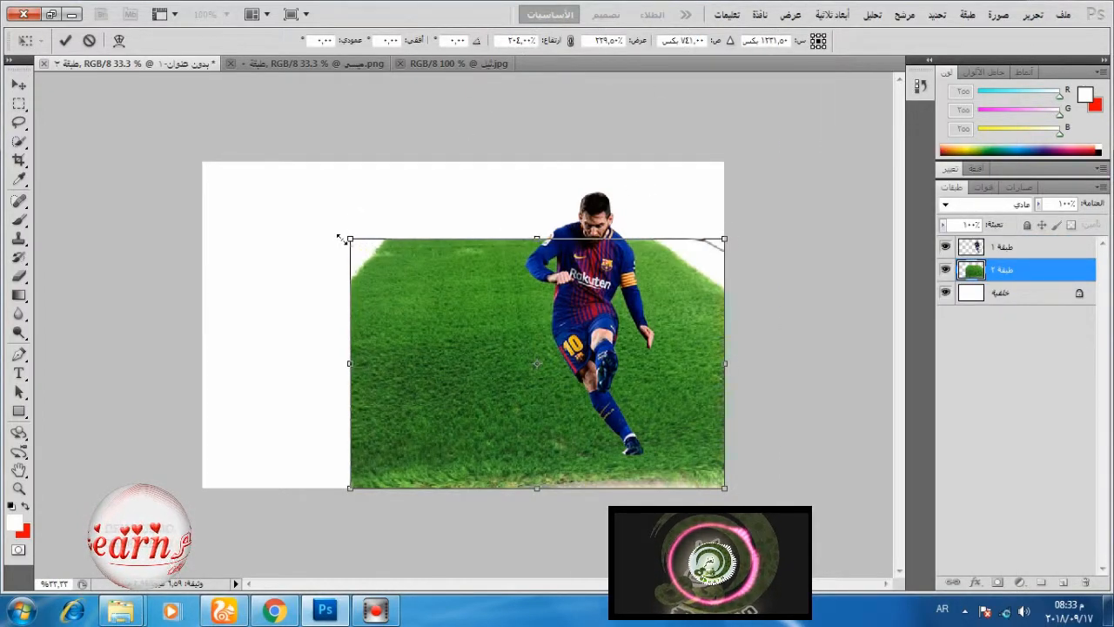
{"action": "left_click_drag", "start_coordinate": [341, 237], "coordinate": [203, 323]}
{"action": "left_click_drag", "start_coordinate": [720, 404], "coordinate": [791, 405]}
{"action": "left_click_drag", "start_coordinate": [204, 404], "coordinate": [157, 408]}
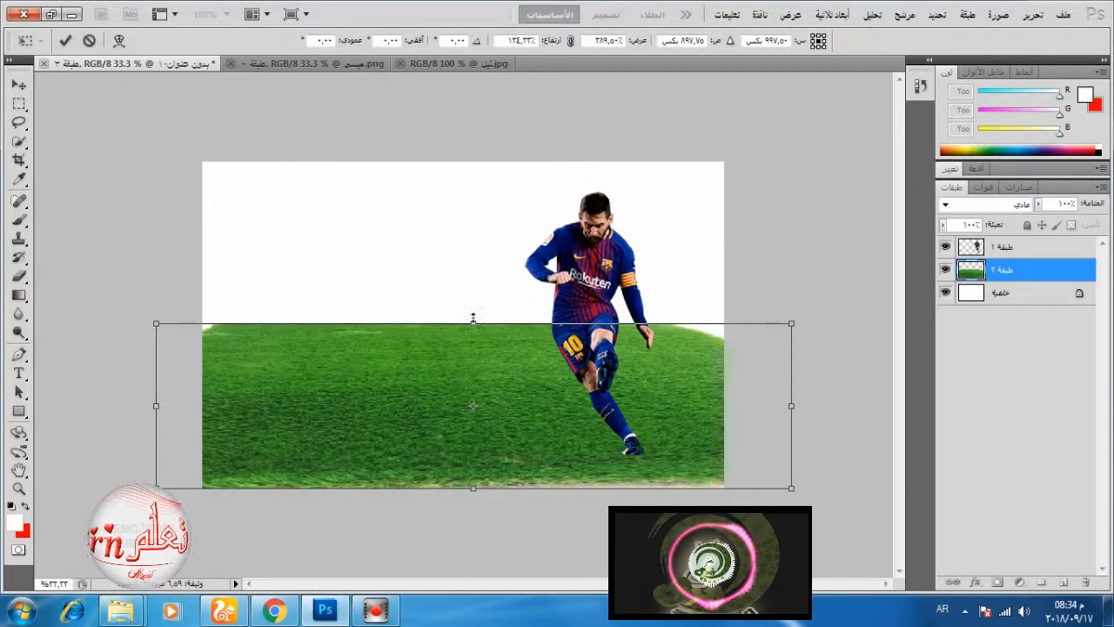
{"action": "left_click_drag", "start_coordinate": [472, 321], "coordinate": [476, 369]}
{"action": "left_click_drag", "start_coordinate": [791, 425], "coordinate": [803, 426]}
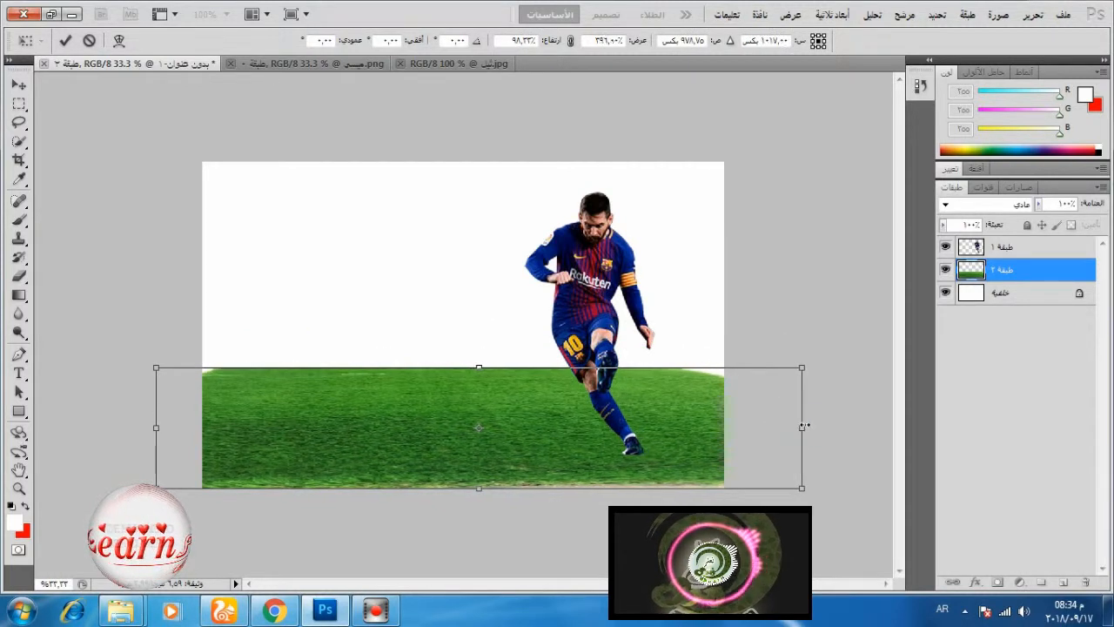
{"action": "left_click", "coordinate": [64, 41]}
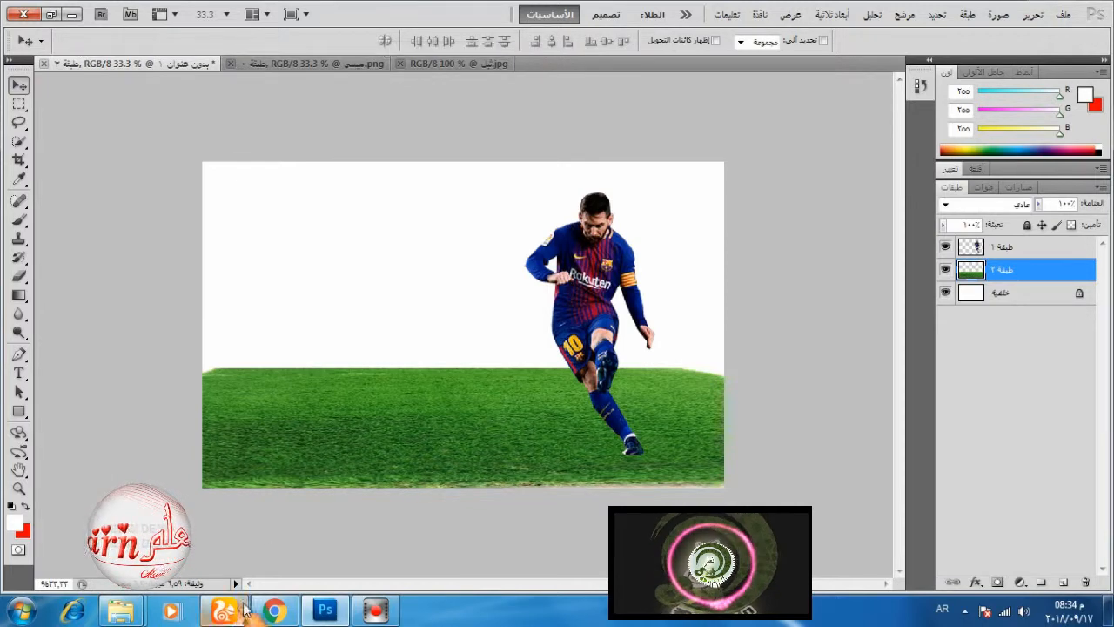
Open the dry cracked desert soil picture from the Untitled folder in Photoshop.
{"action": "left_click", "coordinate": [129, 612]}
{"action": "left_click", "coordinate": [126, 531]}
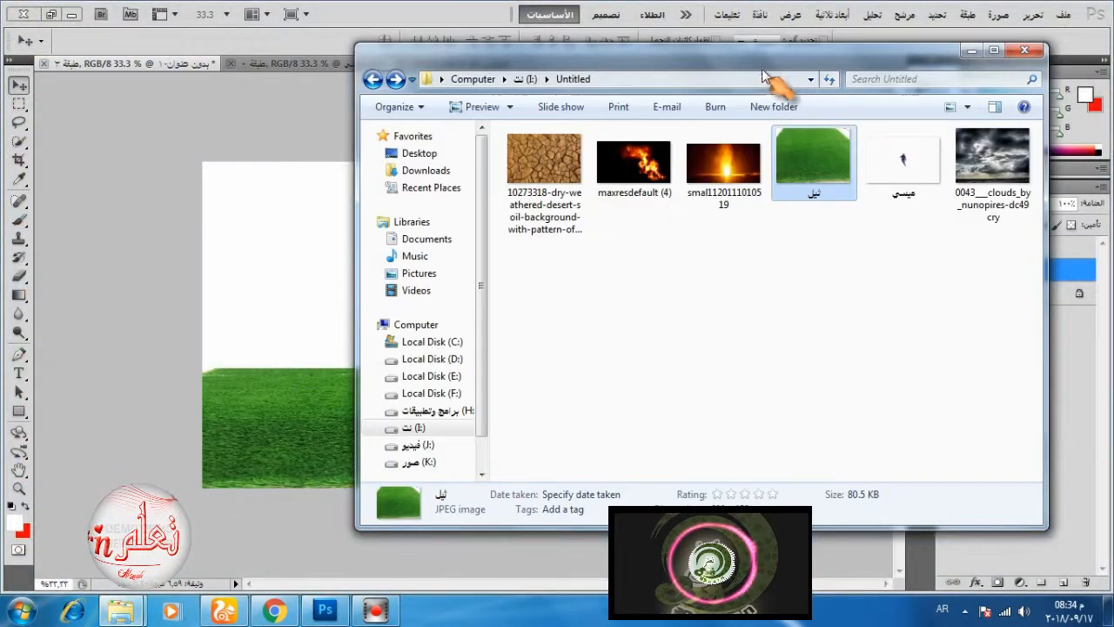
{"action": "left_click_drag", "start_coordinate": [774, 70], "coordinate": [814, 112]}
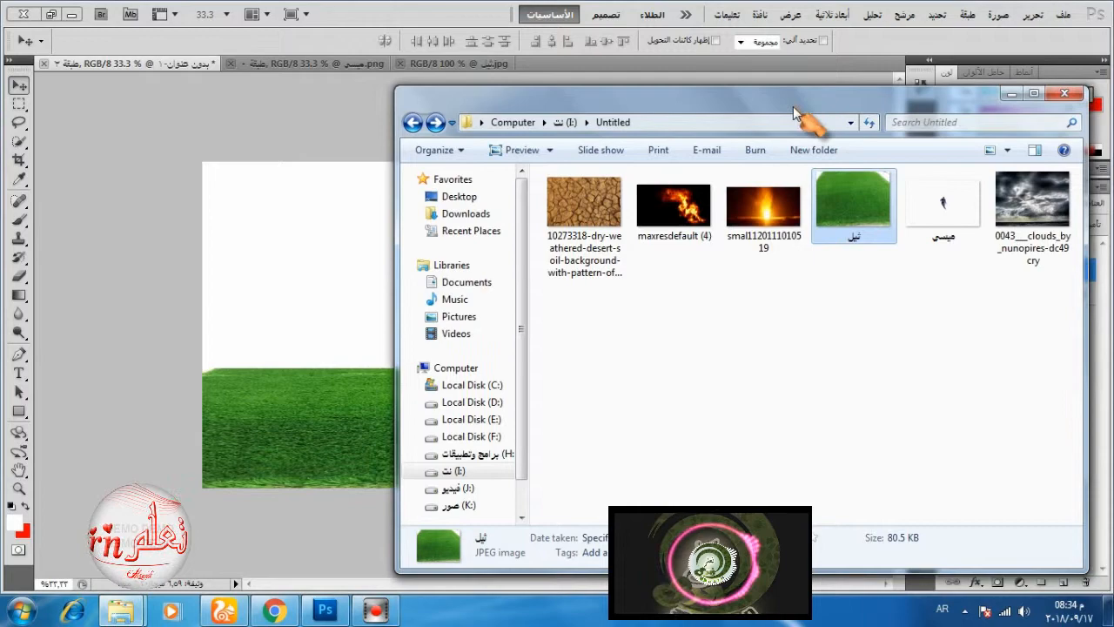
{"action": "right_click", "coordinate": [601, 200]}
{"action": "mouse_move", "coordinate": [675, 322]}
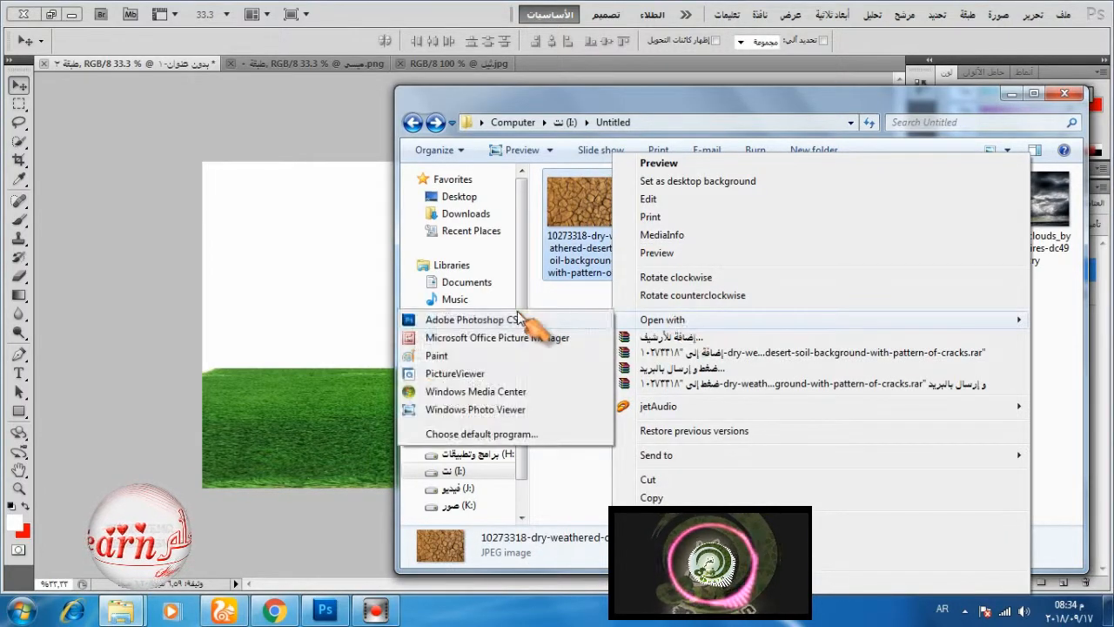
{"action": "left_click", "coordinate": [522, 318]}
Close the grass and player source documents, leaving the composition and the cracked-soil picture open.
{"action": "left_click", "coordinate": [379, 68]}
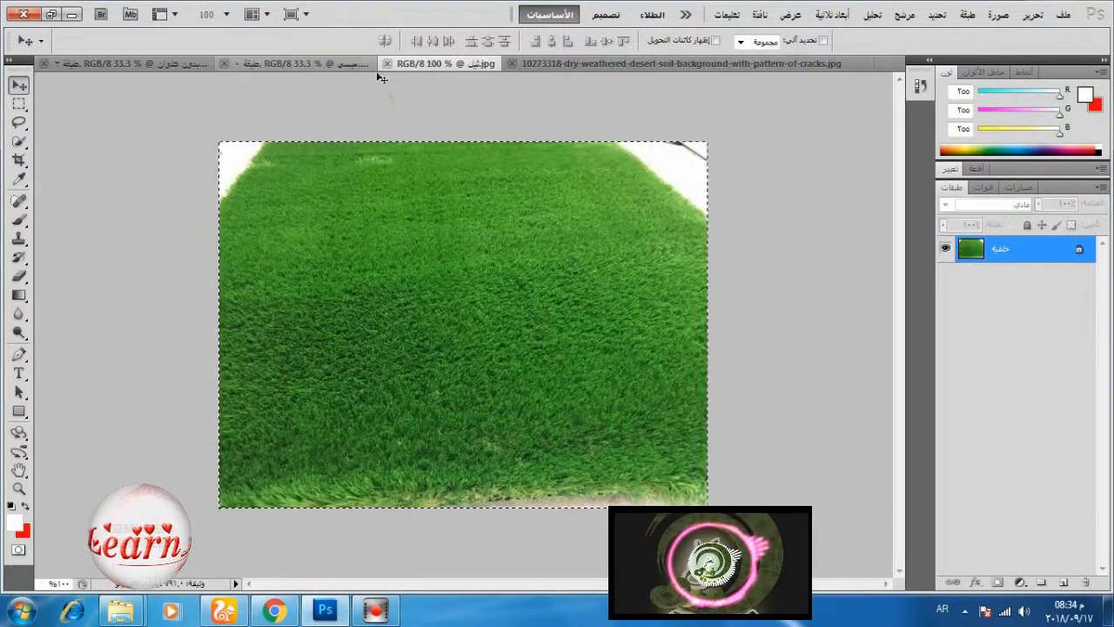
{"action": "left_click", "coordinate": [383, 68]}
{"action": "left_click", "coordinate": [263, 70]}
{"action": "left_click", "coordinate": [230, 64]}
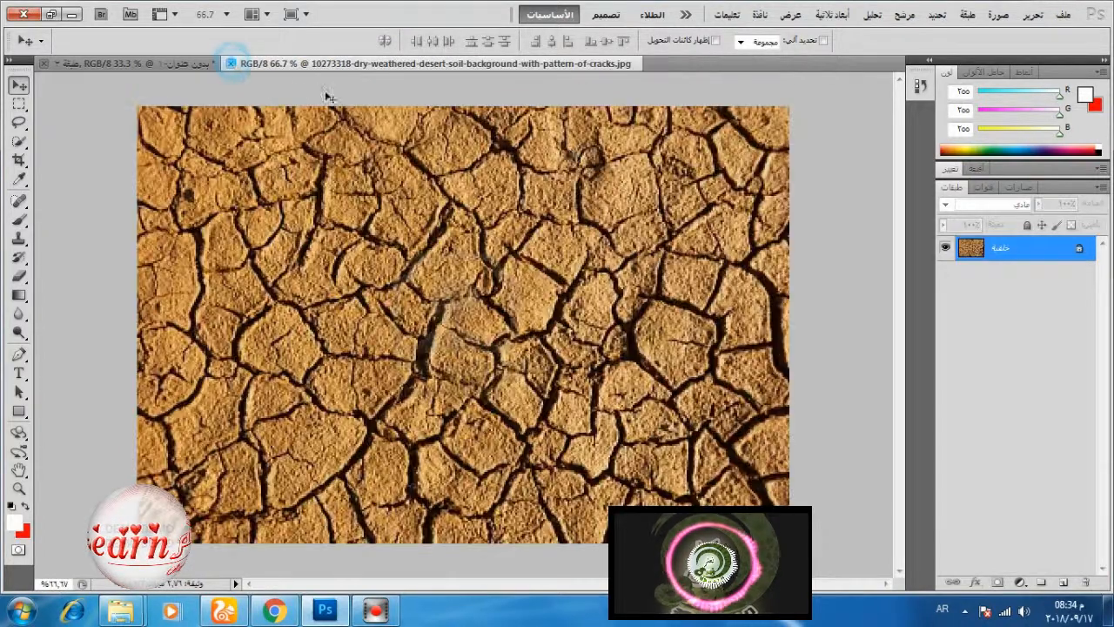
Duplicate the cracked-soil background layer and turn the copy into a 3D object using the sphere (كرة) shape preset.
{"action": "left_click_drag", "start_coordinate": [1036, 252], "coordinate": [1063, 582]}
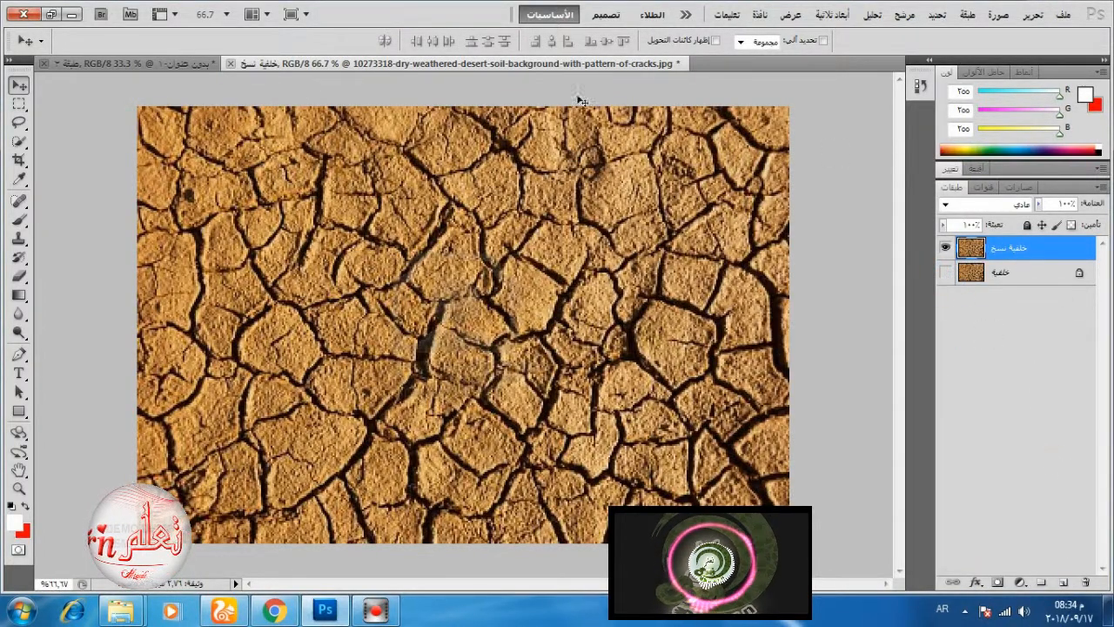
{"action": "left_click", "coordinate": [761, 13]}
{"action": "left_click", "coordinate": [764, 71]}
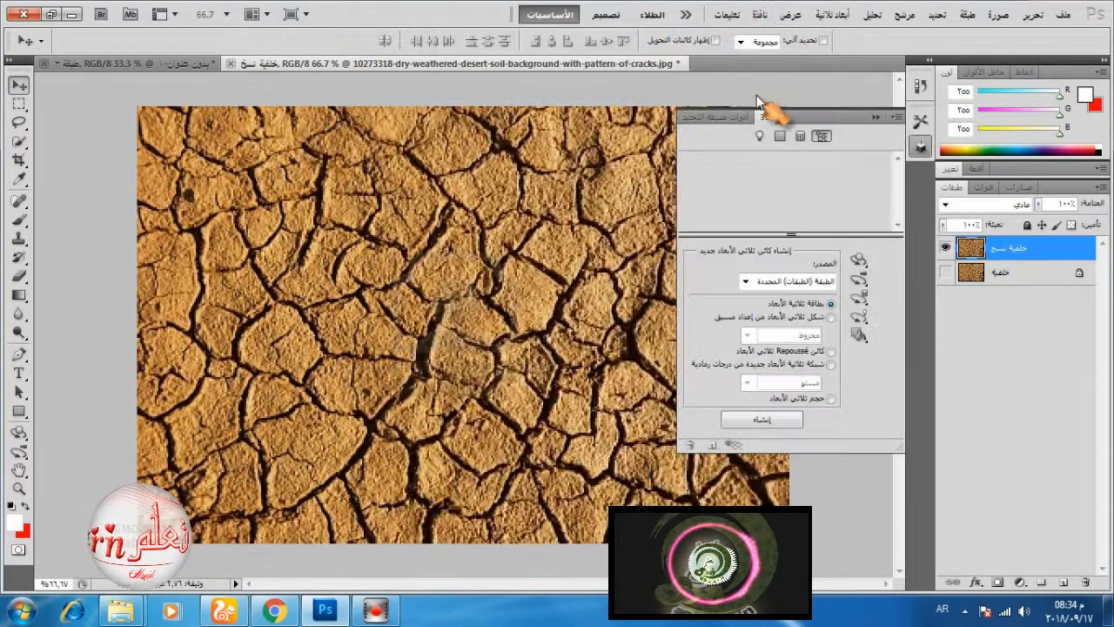
{"action": "left_click", "coordinate": [831, 317]}
{"action": "left_click", "coordinate": [809, 336]}
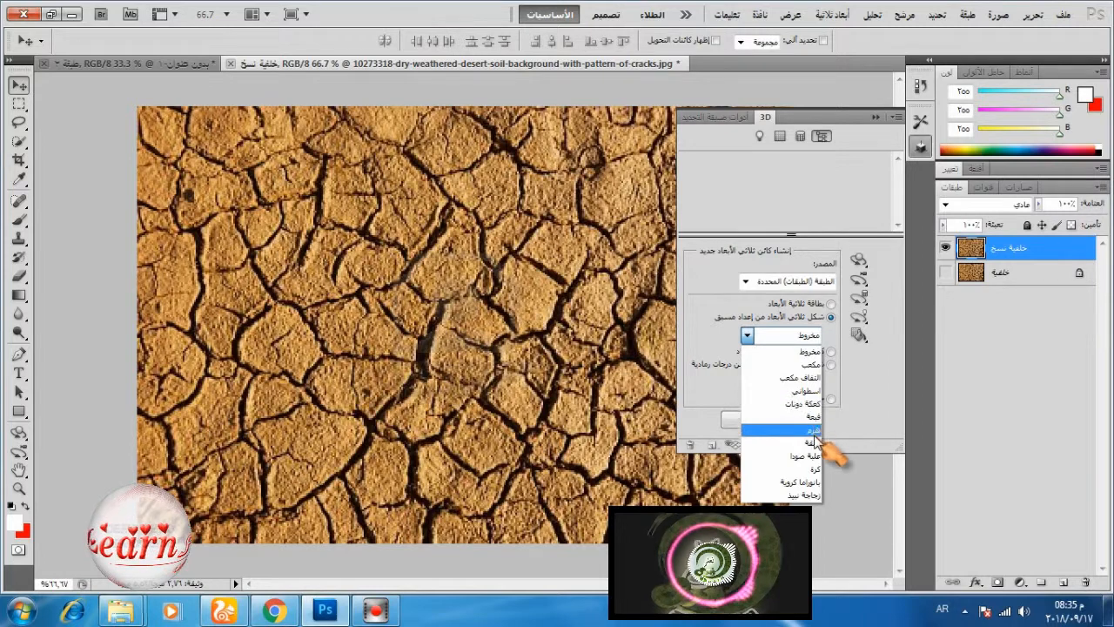
{"action": "left_click", "coordinate": [817, 466]}
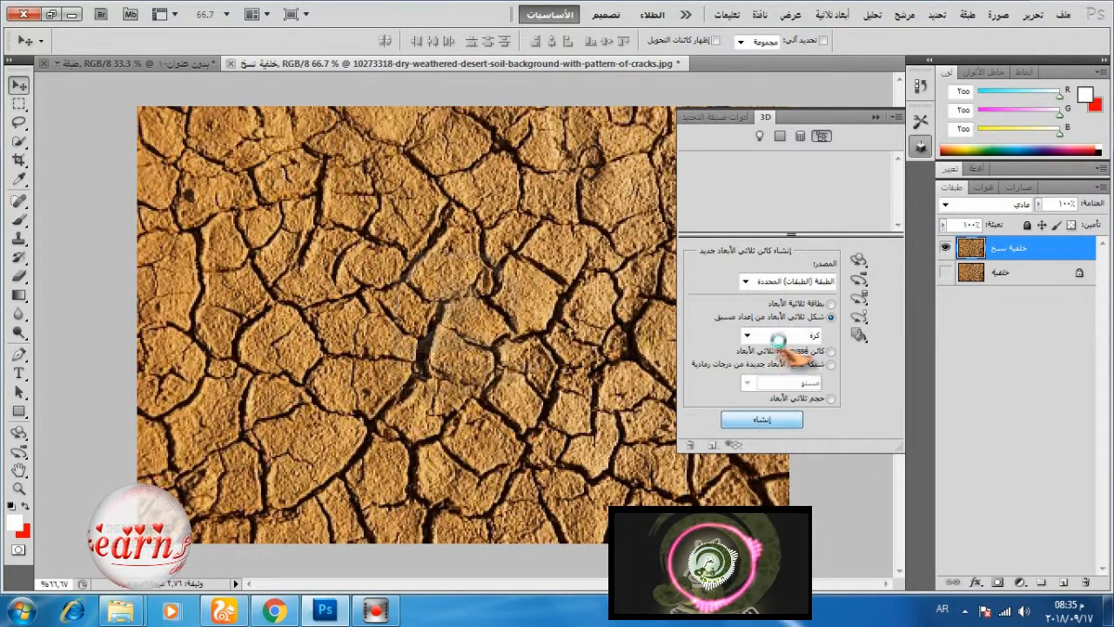
{"action": "left_click", "coordinate": [774, 419]}
{"action": "left_click", "coordinate": [548, 250]}
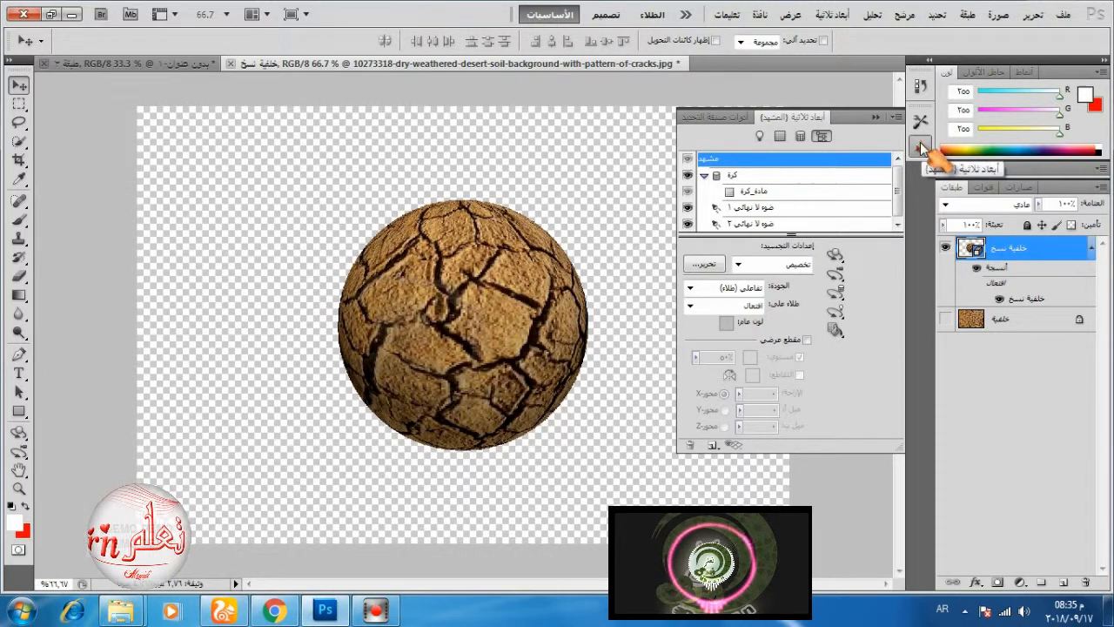
{"action": "left_click", "coordinate": [921, 148]}
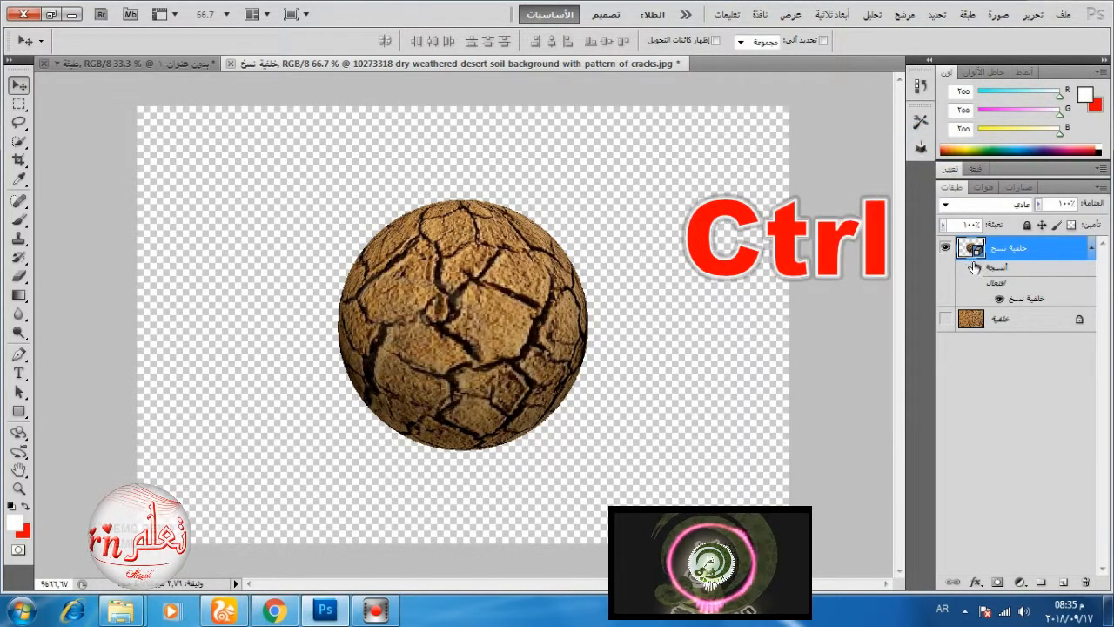
Copy the sphere's outline area onto a new layer and add a Gradient Map adjustment using the blue, red, yellow preset.
{"action": "left_click", "coordinate": [972, 253], "text": "ctrl"}
{"action": "key", "text": "ctrl+j"}
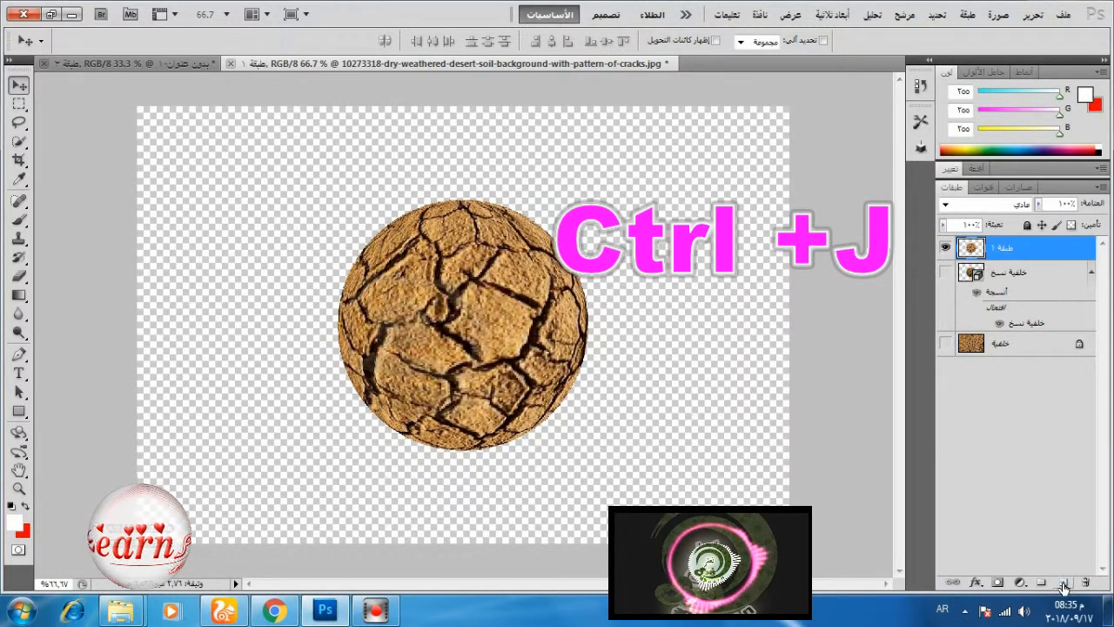
{"action": "left_click", "coordinate": [1020, 583]}
{"action": "left_click", "coordinate": [974, 577]}
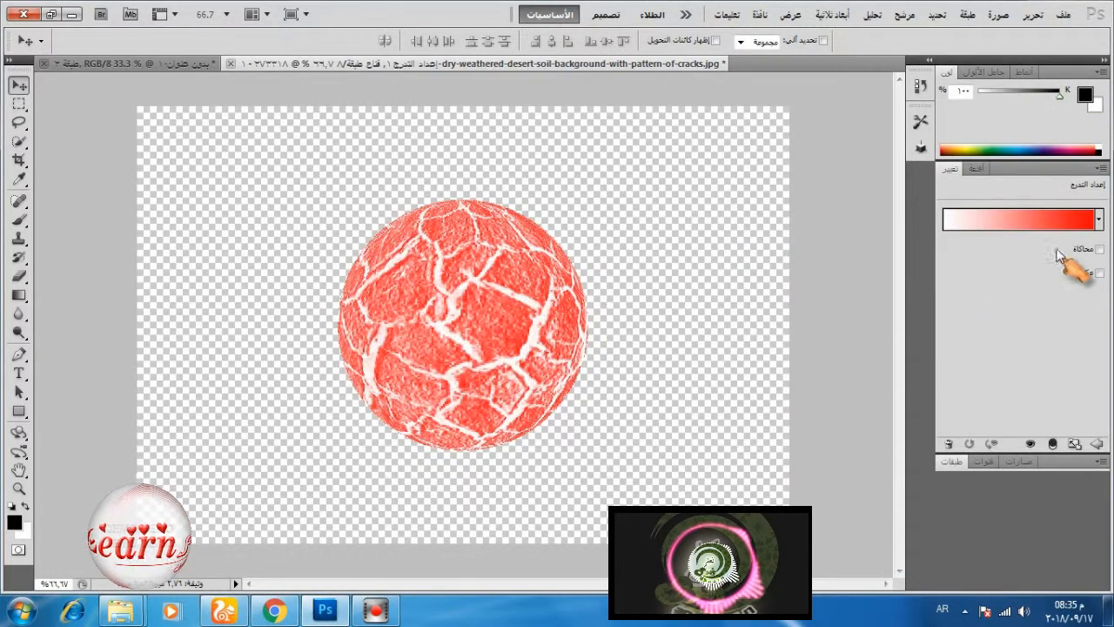
{"action": "left_click", "coordinate": [1100, 219]}
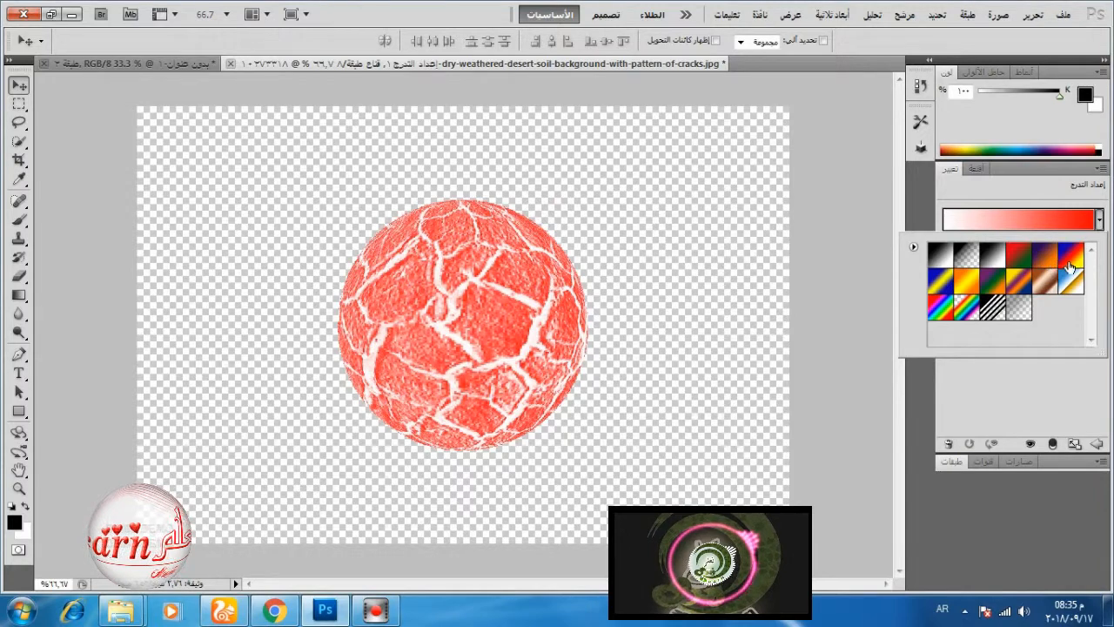
{"action": "left_click", "coordinate": [1072, 257]}
Edit the gradient map by changing the blue stop to near-black #0c0c0d and moving the red stop to 51%.
{"action": "left_click", "coordinate": [1071, 219]}
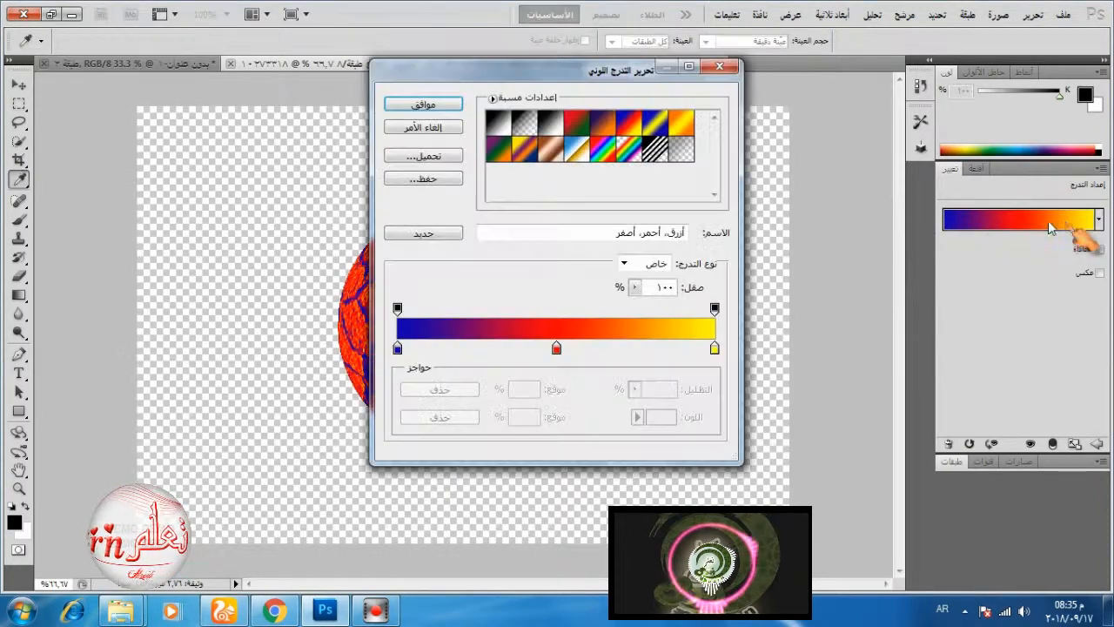
{"action": "left_click_drag", "start_coordinate": [513, 85], "coordinate": [896, 109]}
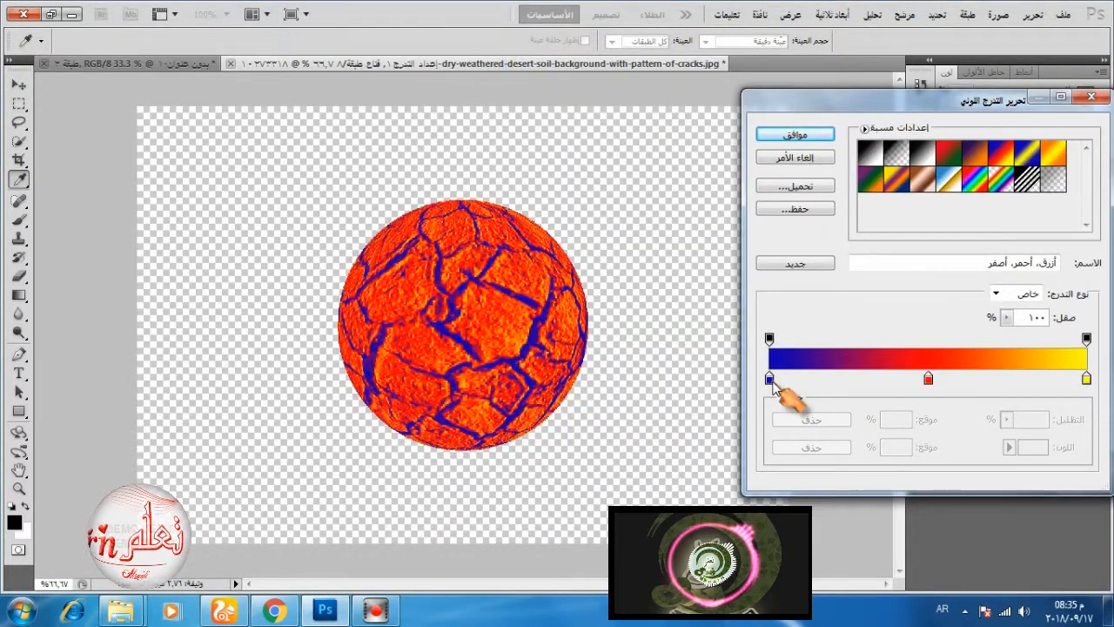
{"action": "left_click", "coordinate": [770, 380]}
{"action": "left_click", "coordinate": [1033, 447]}
{"action": "left_click_drag", "start_coordinate": [597, 104], "coordinate": [873, 106]}
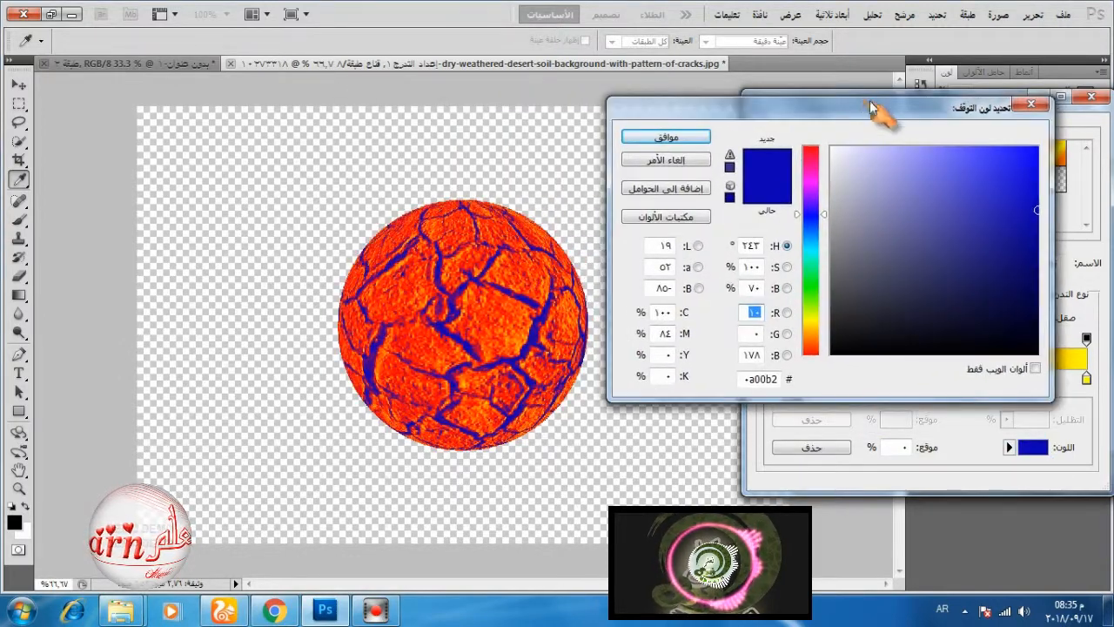
{"action": "left_click_drag", "start_coordinate": [858, 336], "coordinate": [845, 343]}
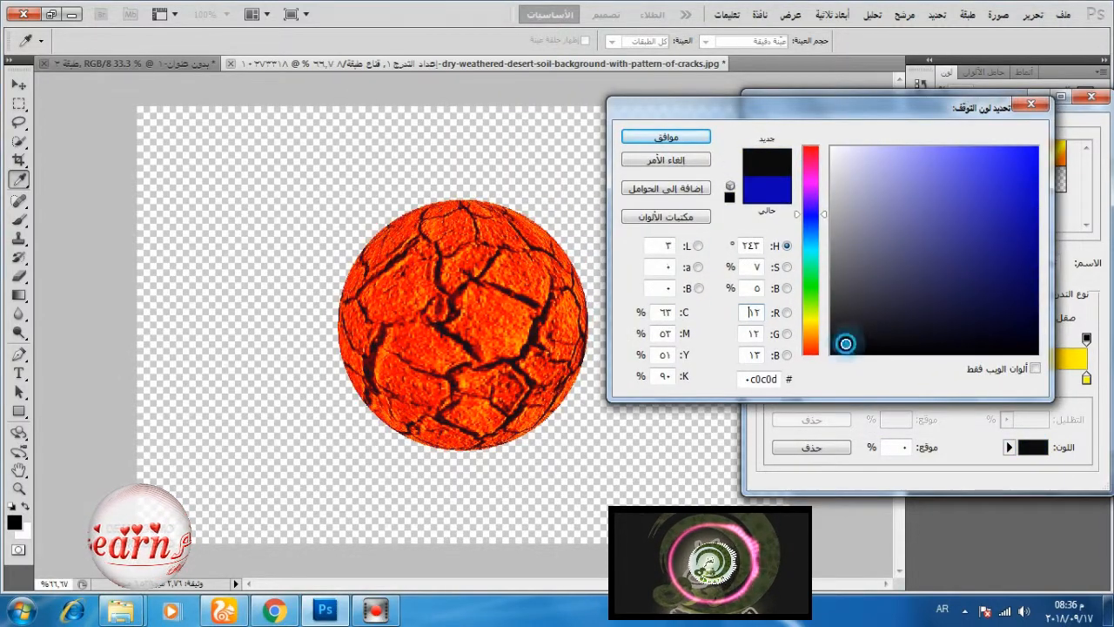
{"action": "left_click", "coordinate": [689, 138]}
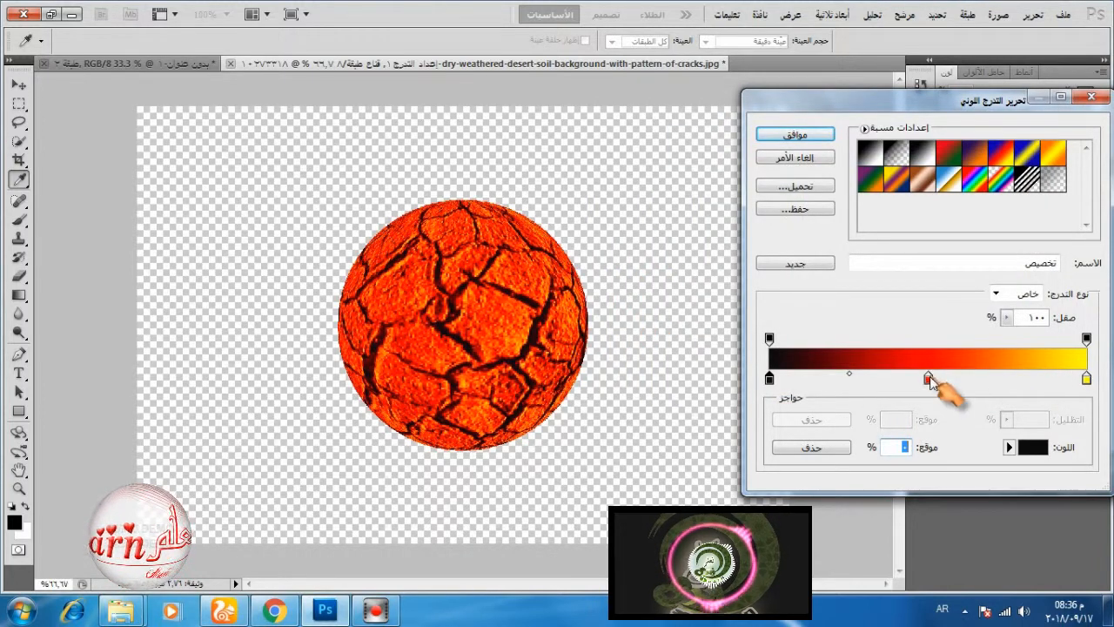
{"action": "mouse_move", "coordinate": [928, 380]}
{"action": "left_mouse_down"}
{"action": "mouse_move", "coordinate": [958, 380]}
{"action": "mouse_move", "coordinate": [916, 380]}
{"action": "mouse_move", "coordinate": [933, 383]}
{"action": "left_mouse_up"}
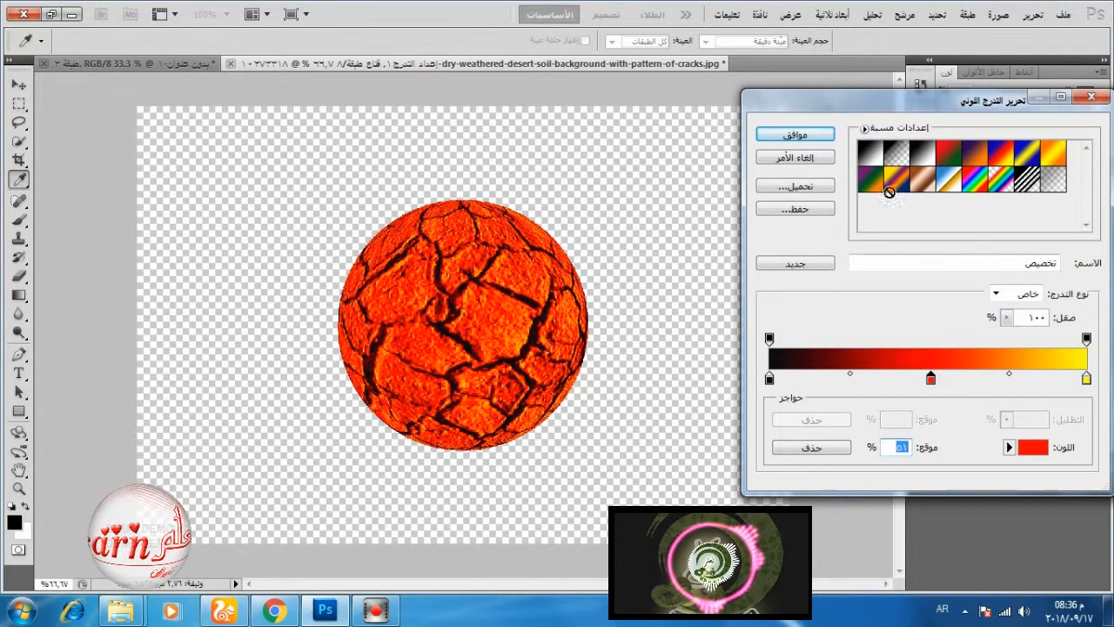
{"action": "left_click", "coordinate": [812, 136]}
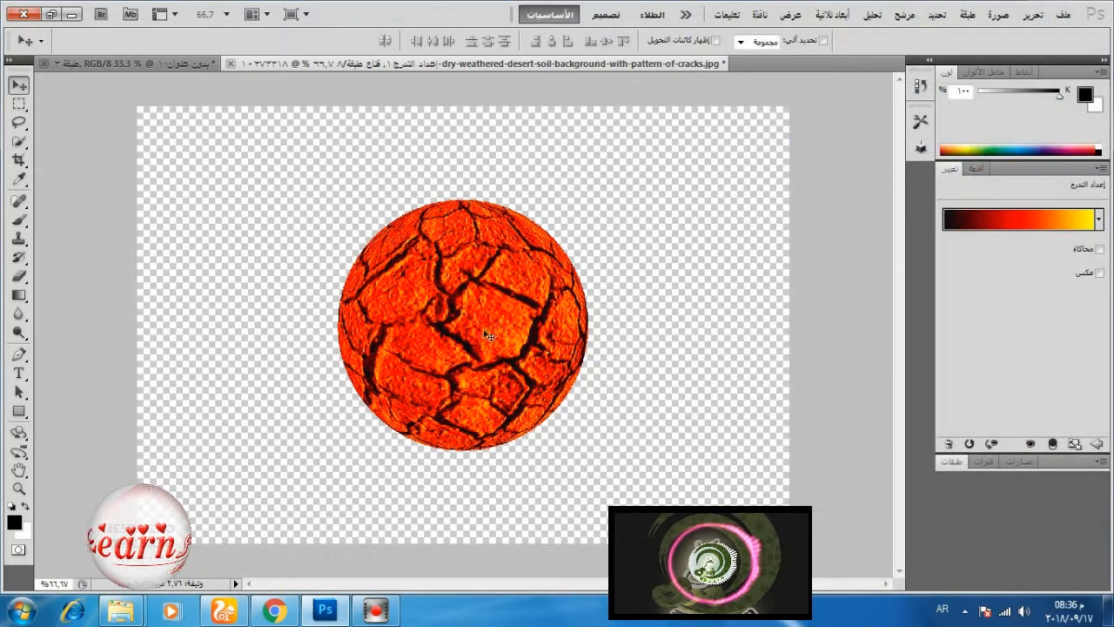
Copy the sphere layer with its clipped gradient map into the untitled composition, placing both beneath the player layer.
{"action": "left_click", "coordinate": [953, 462]}
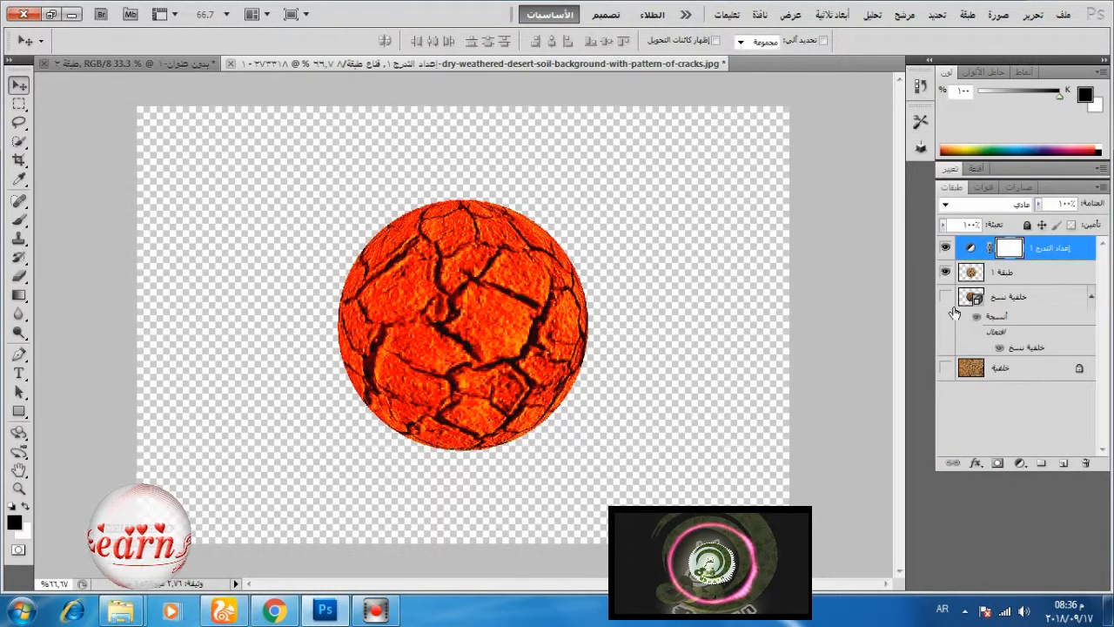
{"action": "left_click", "coordinate": [975, 275]}
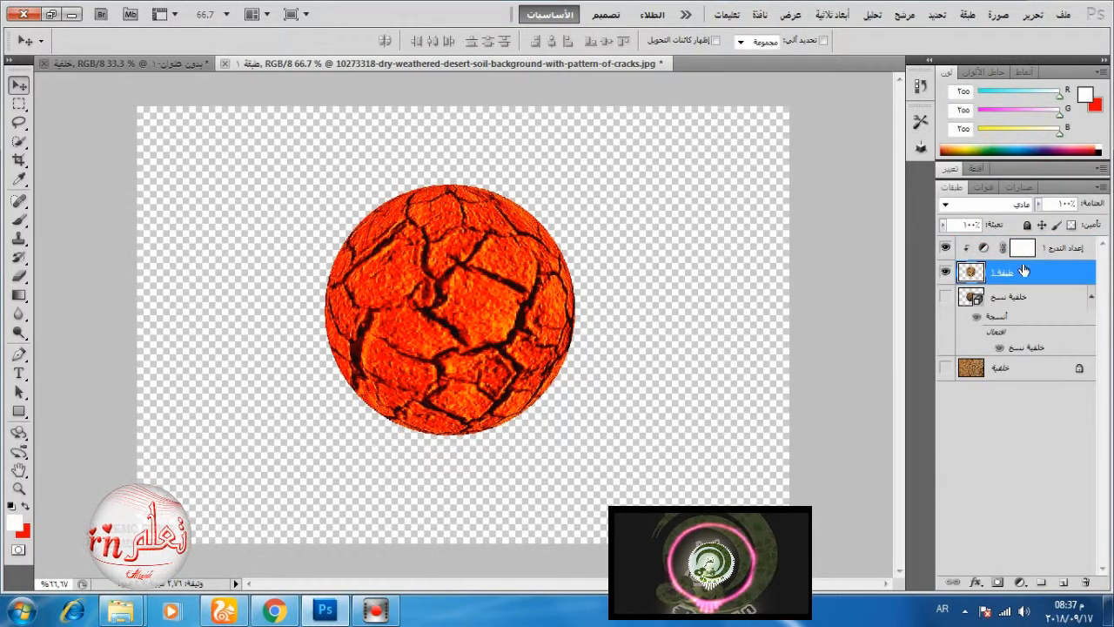
{"action": "left_click", "coordinate": [1049, 251], "text": "shift"}
{"action": "left_click_drag", "start_coordinate": [463, 305], "coordinate": [429, 320]}
{"action": "left_click_drag", "start_coordinate": [1044, 299], "coordinate": [970, 266]}
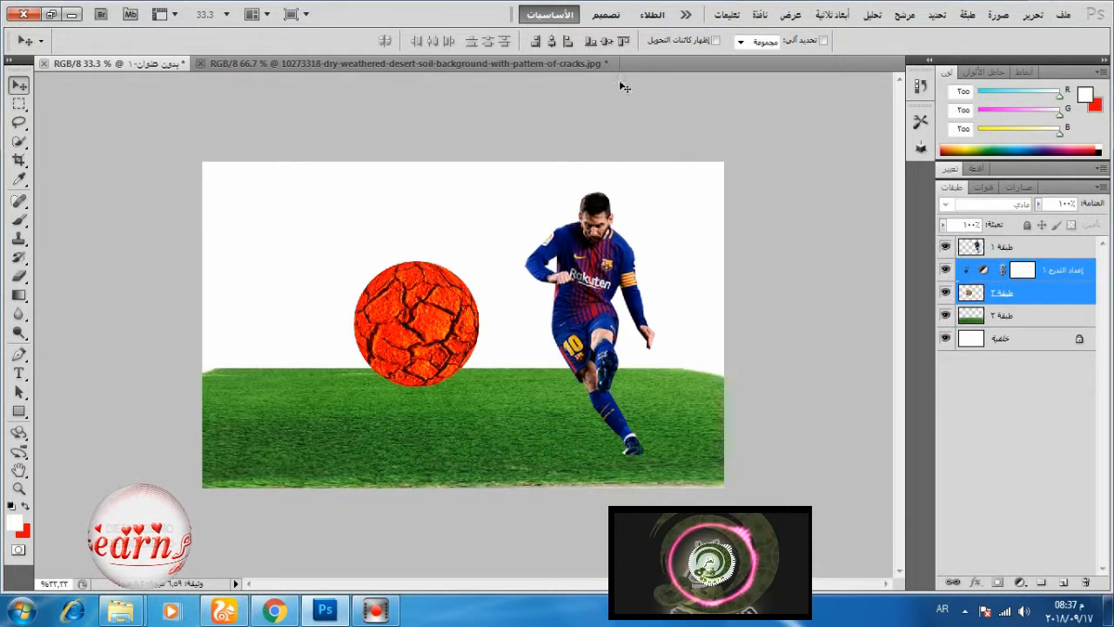
Scale the cracked ball to about 43%, place it at the grass's far edge away from the player, and close the soil image.
{"action": "left_click", "coordinate": [1033, 14]}
{"action": "left_click", "coordinate": [871, 314]}
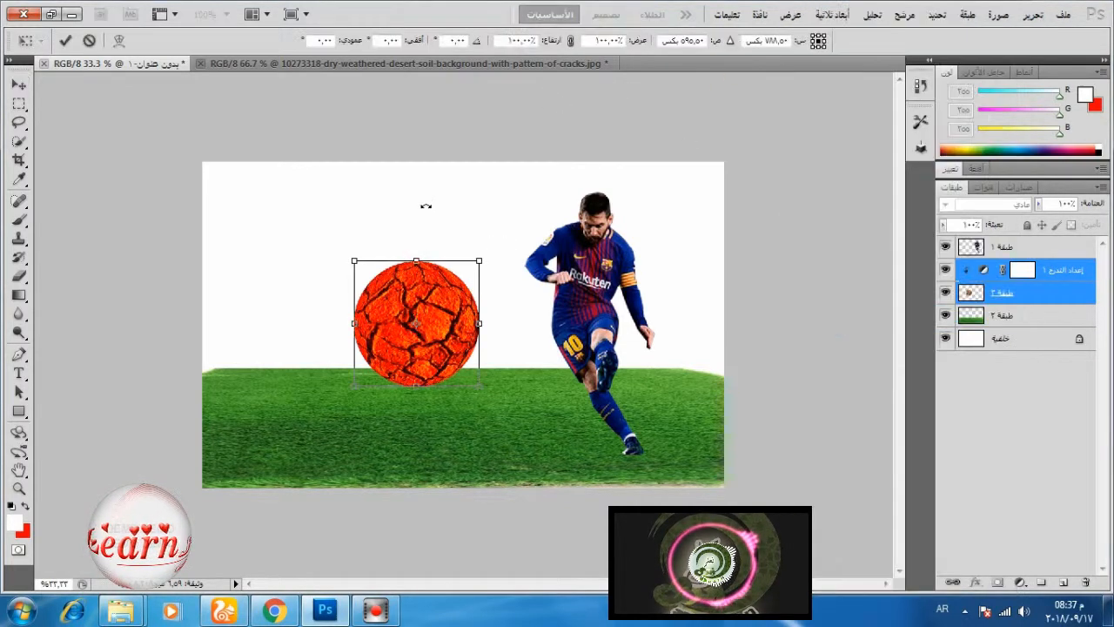
{"action": "left_click_drag", "start_coordinate": [353, 257], "coordinate": [430, 337]}
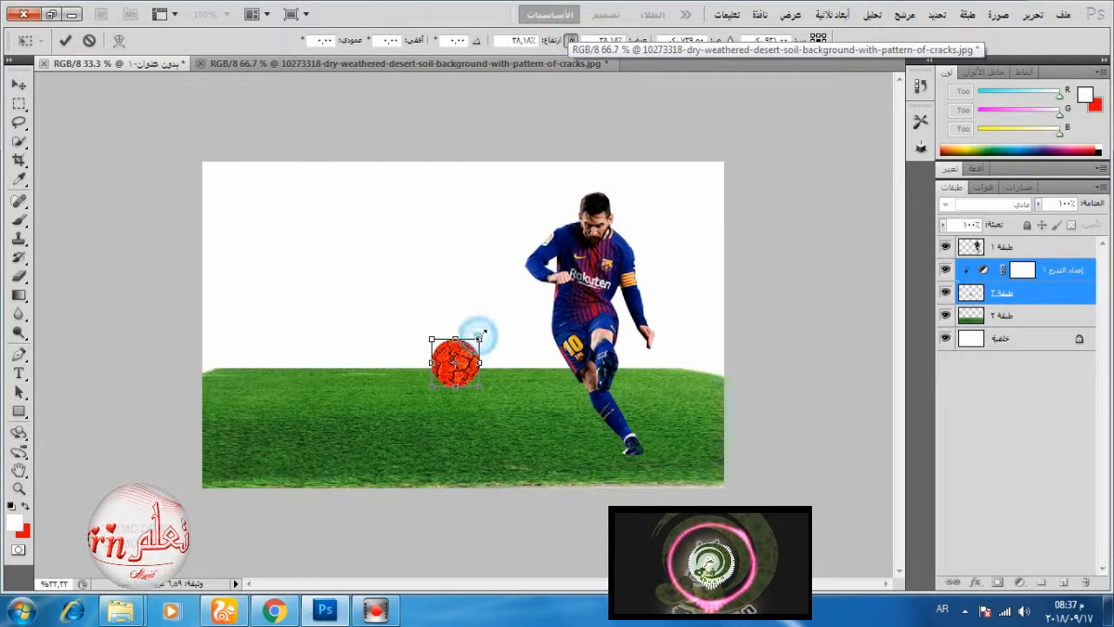
{"action": "left_click_drag", "start_coordinate": [474, 354], "coordinate": [352, 349]}
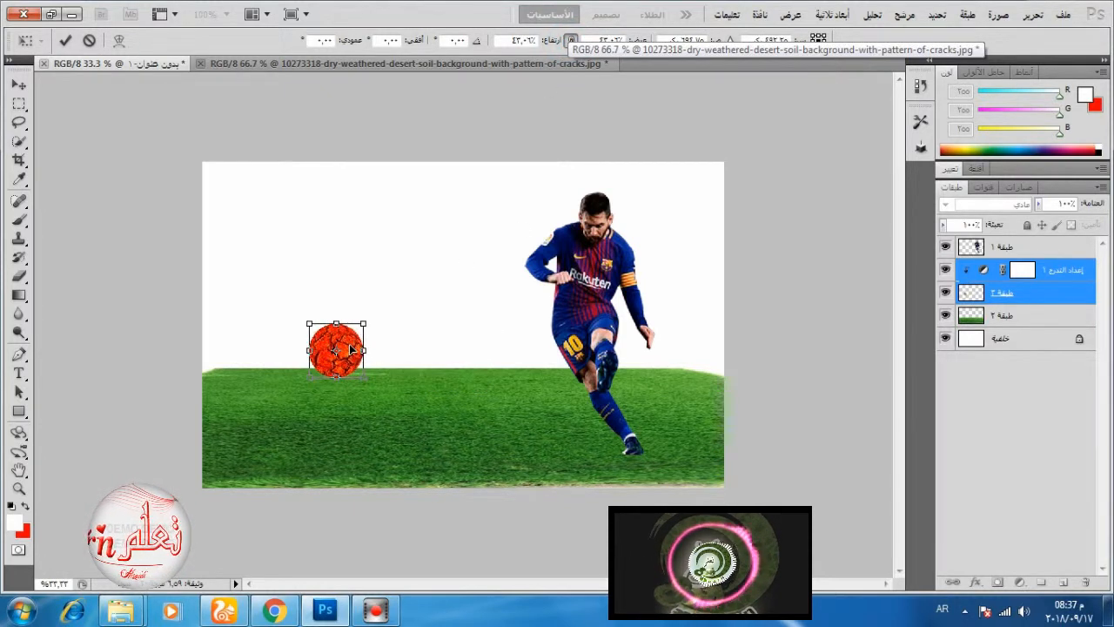
{"action": "left_click", "coordinate": [65, 41]}
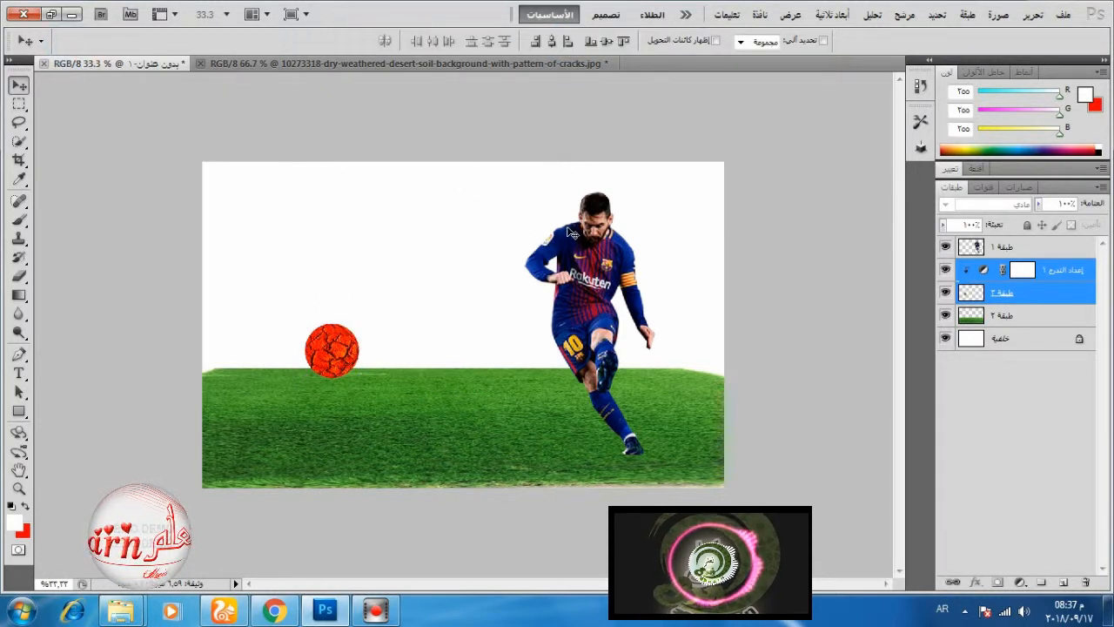
{"action": "left_click", "coordinate": [513, 63]}
{"action": "left_click", "coordinate": [202, 64]}
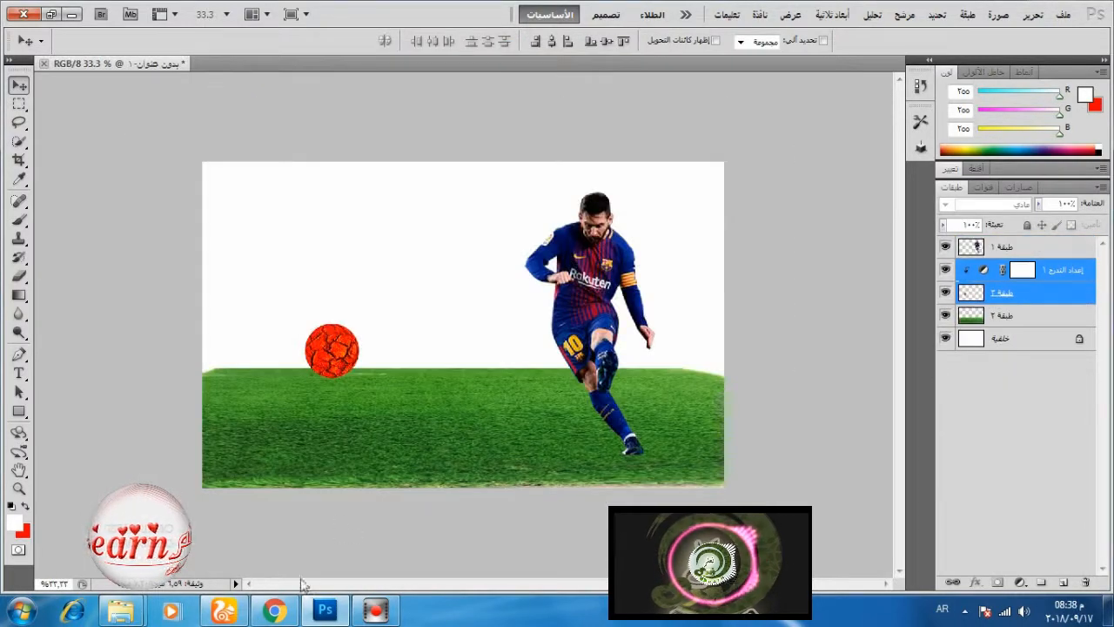
Open the flame image maxresdefault (4) in Photoshop, duplicate its background layer and hide the original.
{"action": "mouse_move", "coordinate": [139, 596]}
{"action": "left_click", "coordinate": [261, 527]}
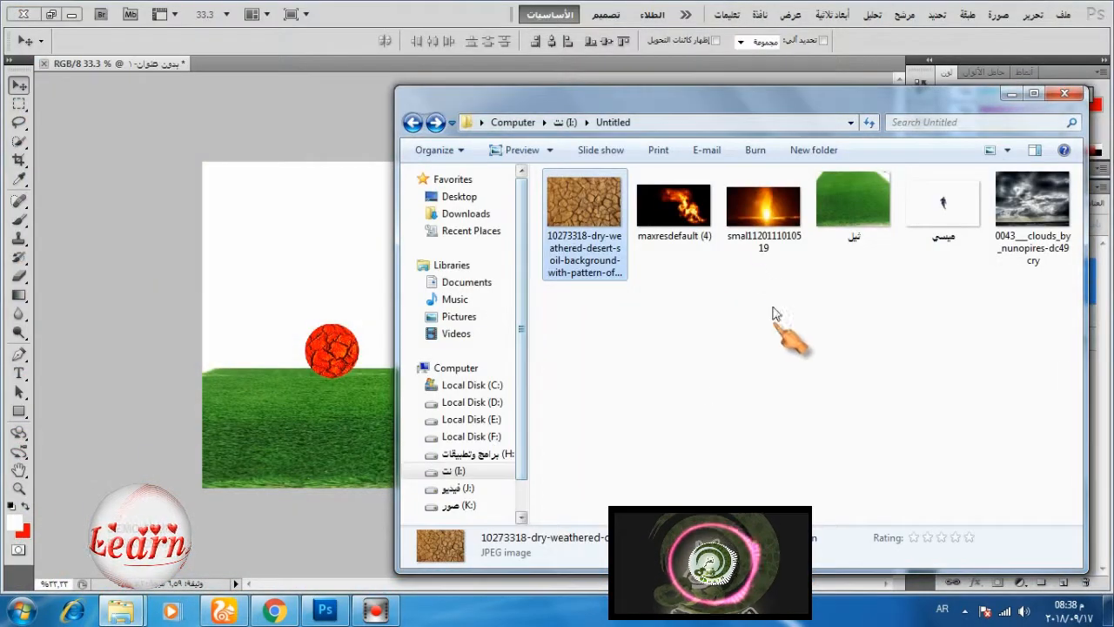
{"action": "left_click", "coordinate": [692, 222]}
{"action": "right_click", "coordinate": [692, 222]}
{"action": "mouse_move", "coordinate": [766, 251]}
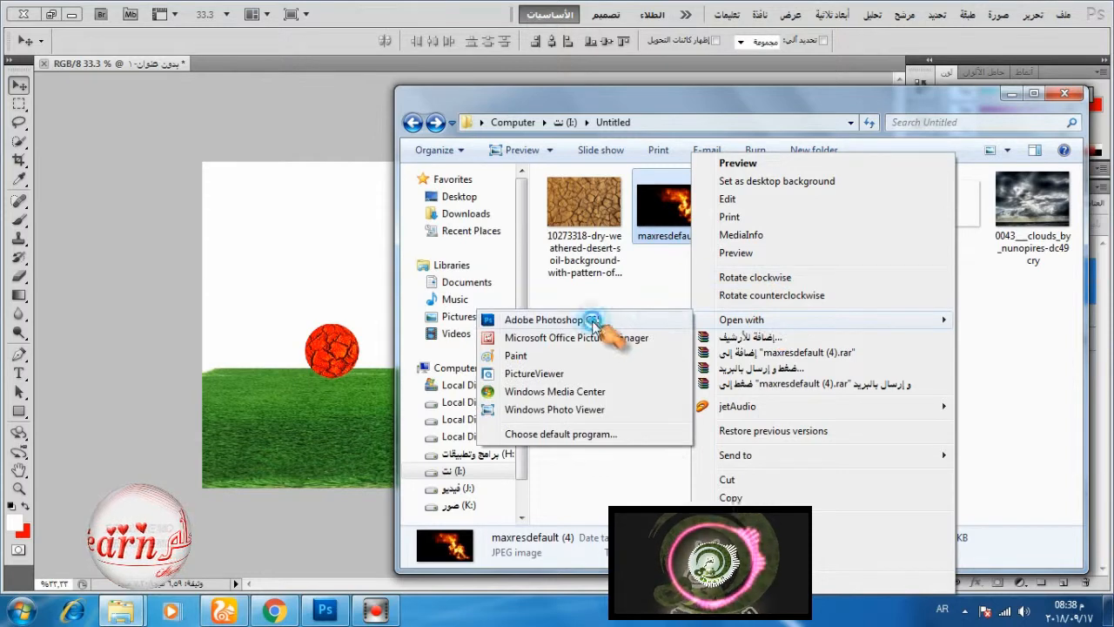
{"action": "left_click", "coordinate": [496, 250]}
{"action": "left_click_drag", "start_coordinate": [1010, 257], "coordinate": [1064, 581]}
{"action": "left_click", "coordinate": [946, 269]}
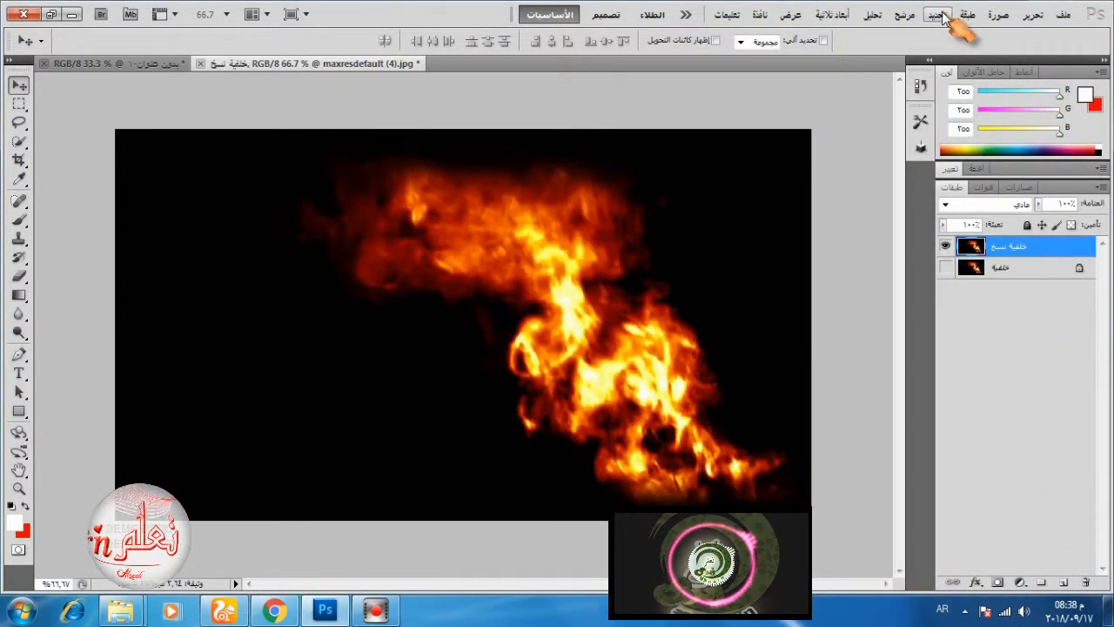
Select the black surroundings with Color Range and mask them out of the flame layer using an inverted layer mask.
{"action": "left_click", "coordinate": [943, 16]}
{"action": "mouse_move", "coordinate": [910, 19]}
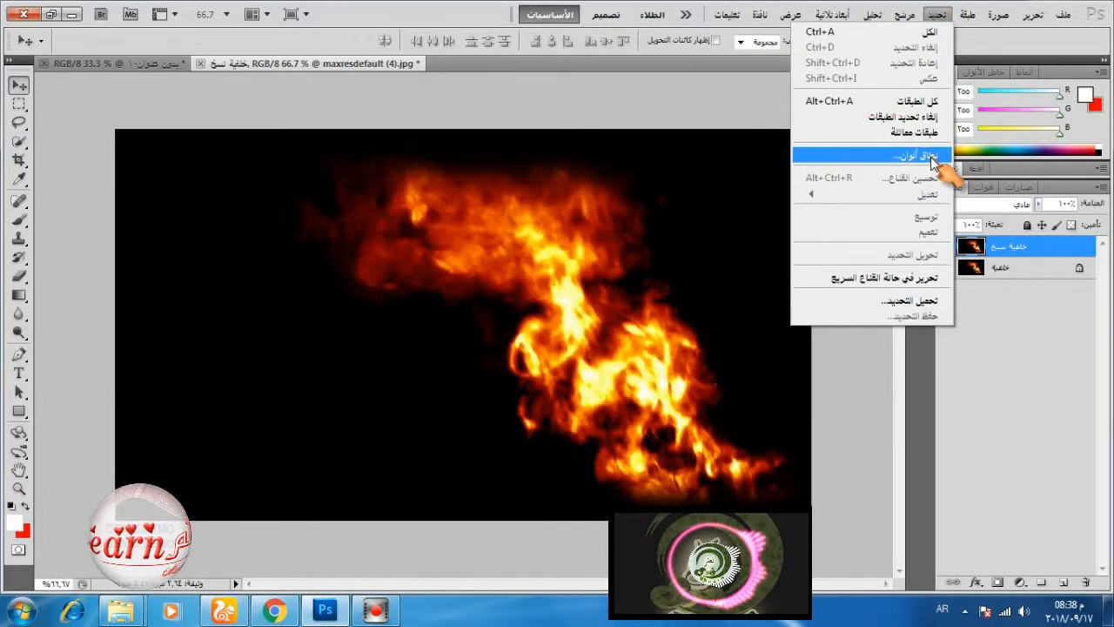
{"action": "left_click", "coordinate": [933, 162]}
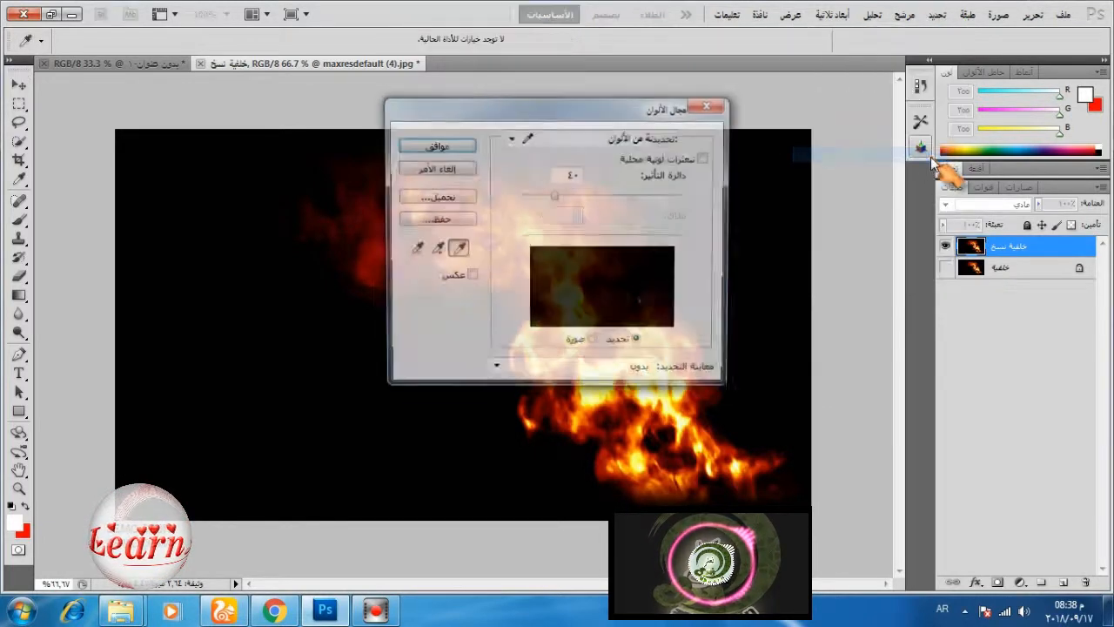
{"action": "left_click", "coordinate": [684, 172]}
{"action": "left_click", "coordinate": [427, 144]}
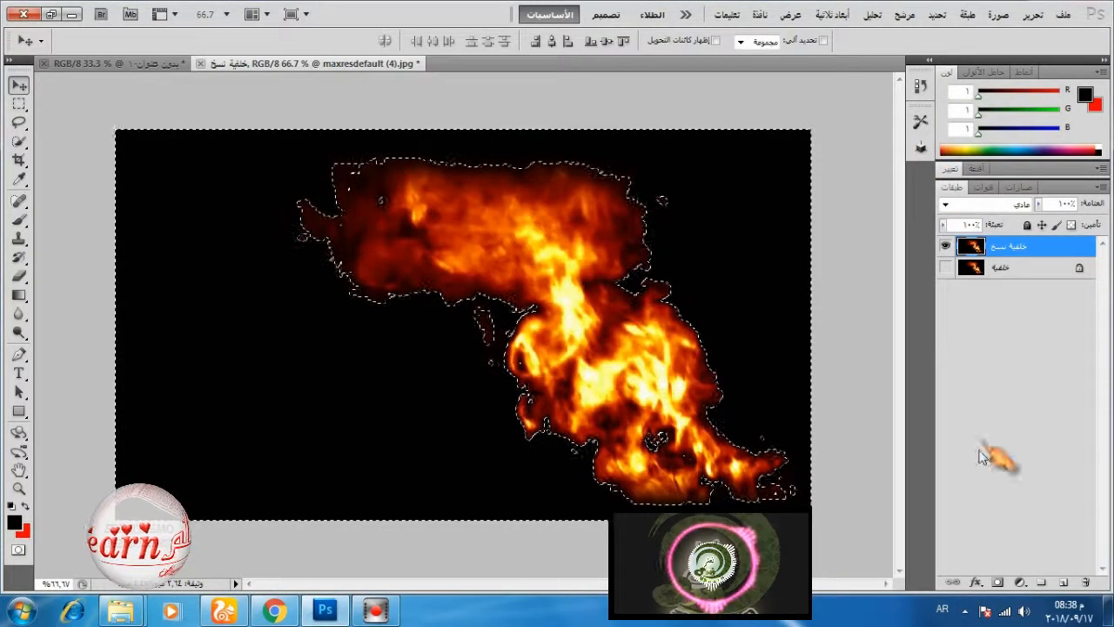
{"action": "left_click", "coordinate": [998, 582]}
{"action": "key", "text": "ctrl+i"}
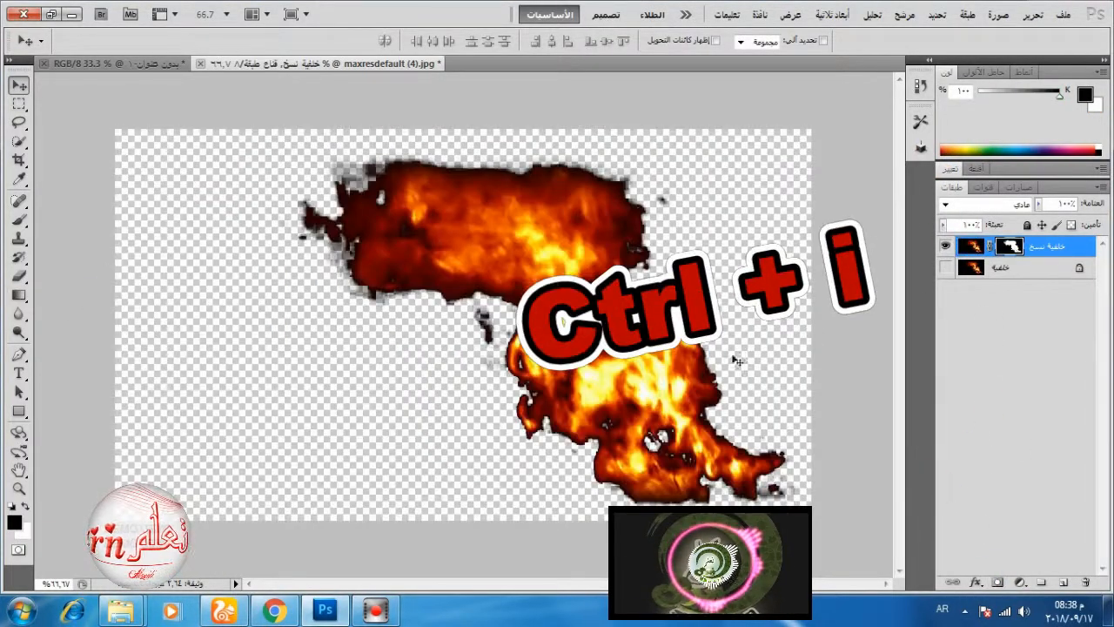
Paint black on the mask around the flame's outline, reducing the soft brush below 171 px, to soften the ragged edges.
{"action": "left_click", "coordinate": [21, 221]}
{"action": "mouse_move", "coordinate": [266, 215]}
{"action": "left_mouse_down"}
{"action": "mouse_move", "coordinate": [291, 226]}
{"action": "mouse_move", "coordinate": [355, 313]}
{"action": "mouse_move", "coordinate": [383, 296]}
{"action": "left_mouse_up"}
{"action": "right_click", "coordinate": [278, 266]}
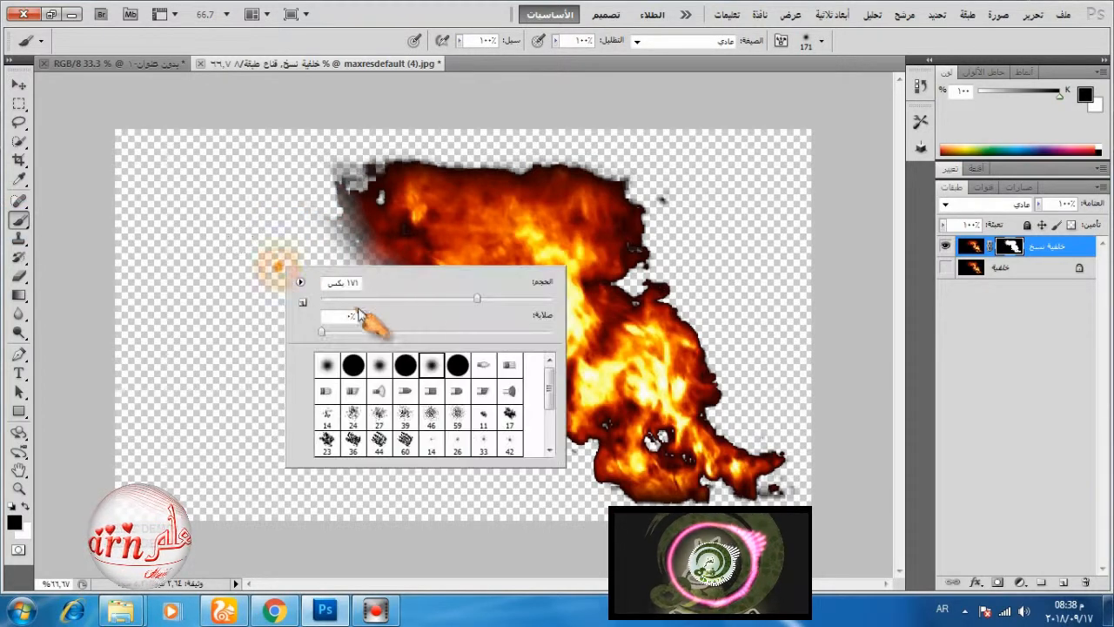
{"action": "left_click", "coordinate": [420, 297]}
{"action": "mouse_move", "coordinate": [339, 171]}
{"action": "left_mouse_down"}
{"action": "mouse_move", "coordinate": [424, 141]}
{"action": "mouse_move", "coordinate": [573, 150]}
{"action": "mouse_move", "coordinate": [634, 182]}
{"action": "mouse_move", "coordinate": [657, 220]}
{"action": "mouse_move", "coordinate": [657, 267]}
{"action": "mouse_move", "coordinate": [732, 377]}
{"action": "mouse_move", "coordinate": [717, 372]}
{"action": "mouse_move", "coordinate": [610, 172]}
{"action": "mouse_move", "coordinate": [489, 154]}
{"action": "mouse_move", "coordinate": [294, 161]}
{"action": "mouse_move", "coordinate": [313, 221]}
{"action": "mouse_move", "coordinate": [472, 384]}
{"action": "mouse_move", "coordinate": [477, 317]}
{"action": "mouse_move", "coordinate": [445, 307]}
{"action": "mouse_move", "coordinate": [501, 311]}
{"action": "mouse_move", "coordinate": [488, 374]}
{"action": "mouse_move", "coordinate": [512, 427]}
{"action": "mouse_move", "coordinate": [576, 455]}
{"action": "mouse_move", "coordinate": [574, 445]}
{"action": "mouse_move", "coordinate": [595, 492]}
{"action": "left_mouse_up"}
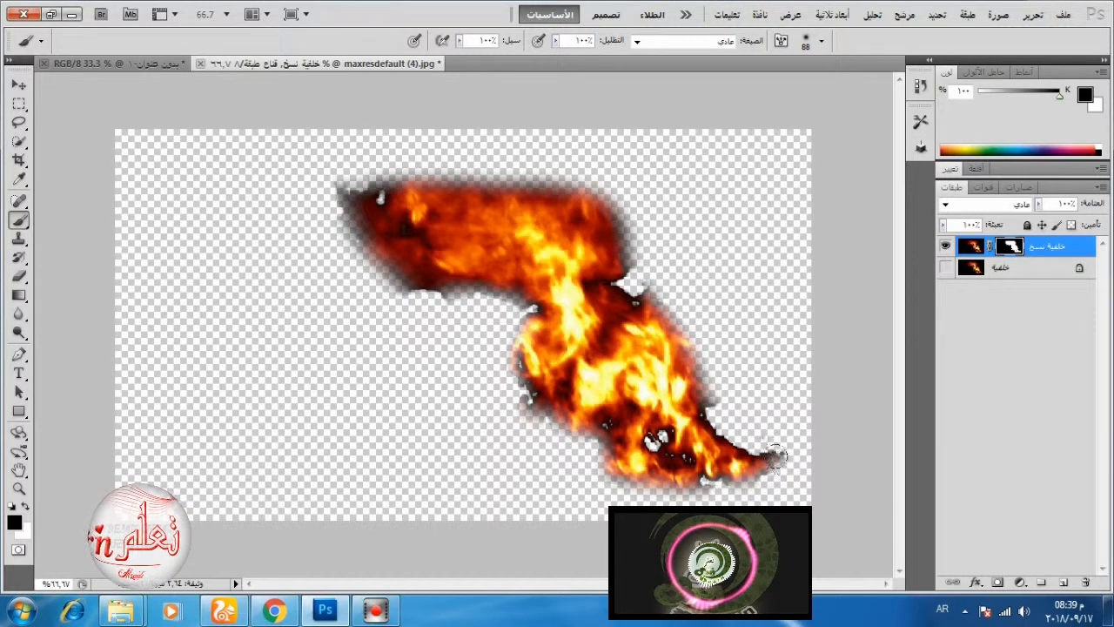
{"action": "mouse_move", "coordinate": [775, 454]}
{"action": "left_mouse_down"}
{"action": "mouse_move", "coordinate": [716, 417]}
{"action": "mouse_move", "coordinate": [705, 353]}
{"action": "left_mouse_up"}
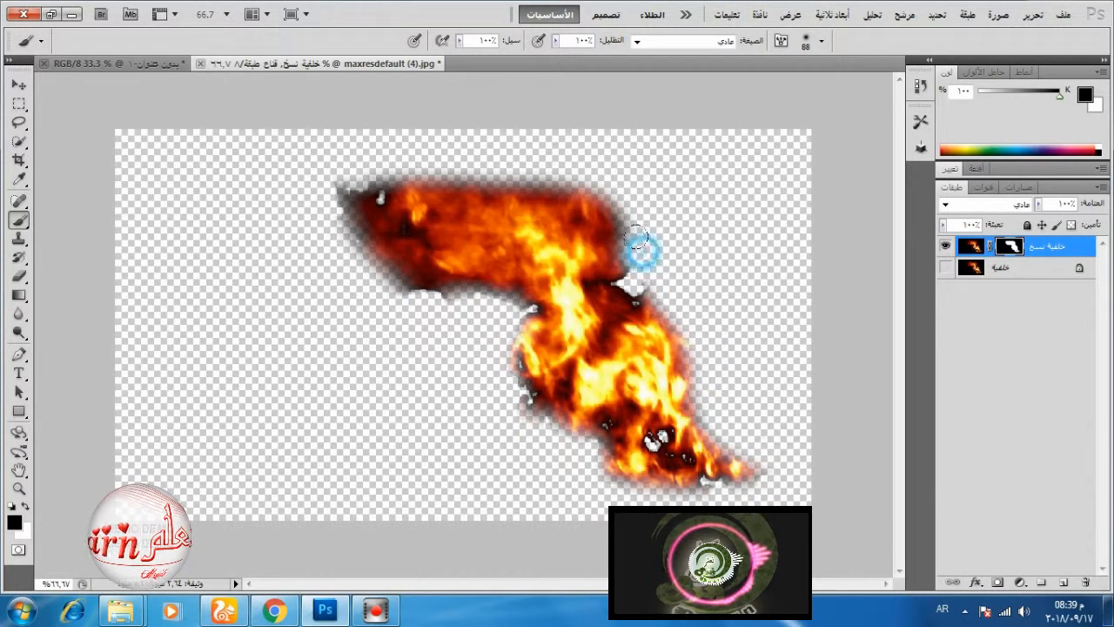
Copy the masked flame layer into the player composition and position it over the cracked ball.
{"action": "left_click", "coordinate": [18, 85]}
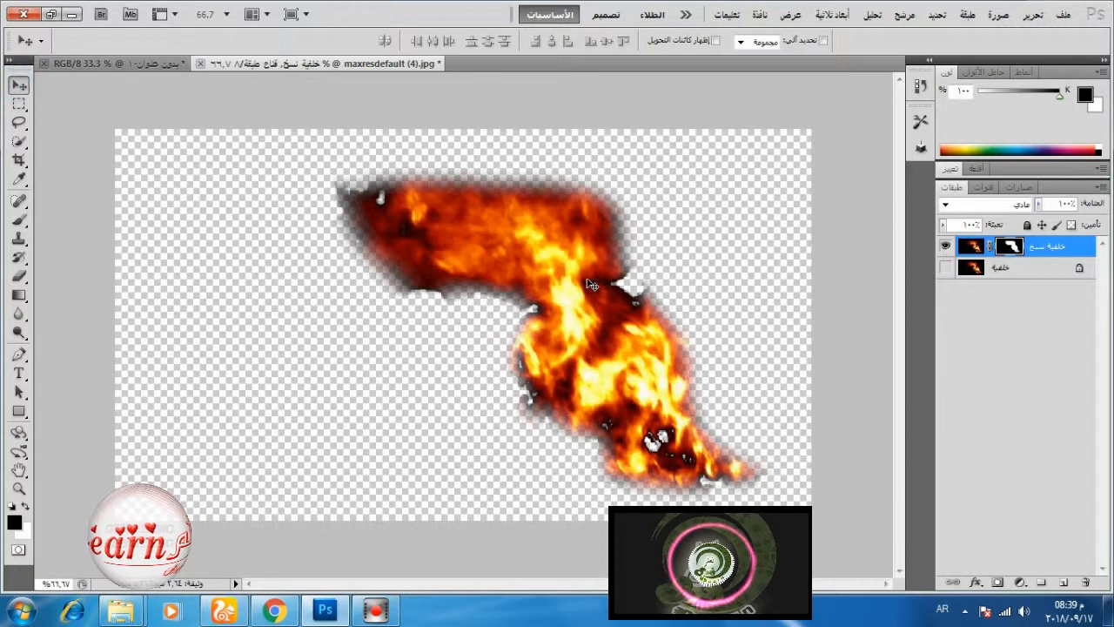
{"action": "left_click_drag", "start_coordinate": [593, 285], "coordinate": [310, 295]}
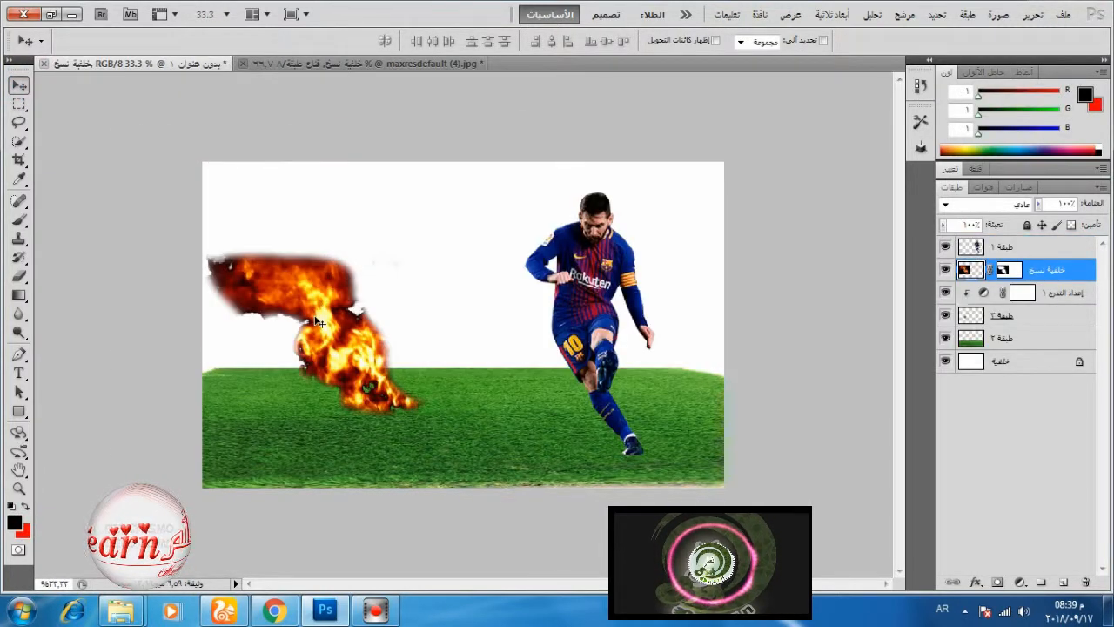
{"action": "left_click_drag", "start_coordinate": [319, 323], "coordinate": [327, 284]}
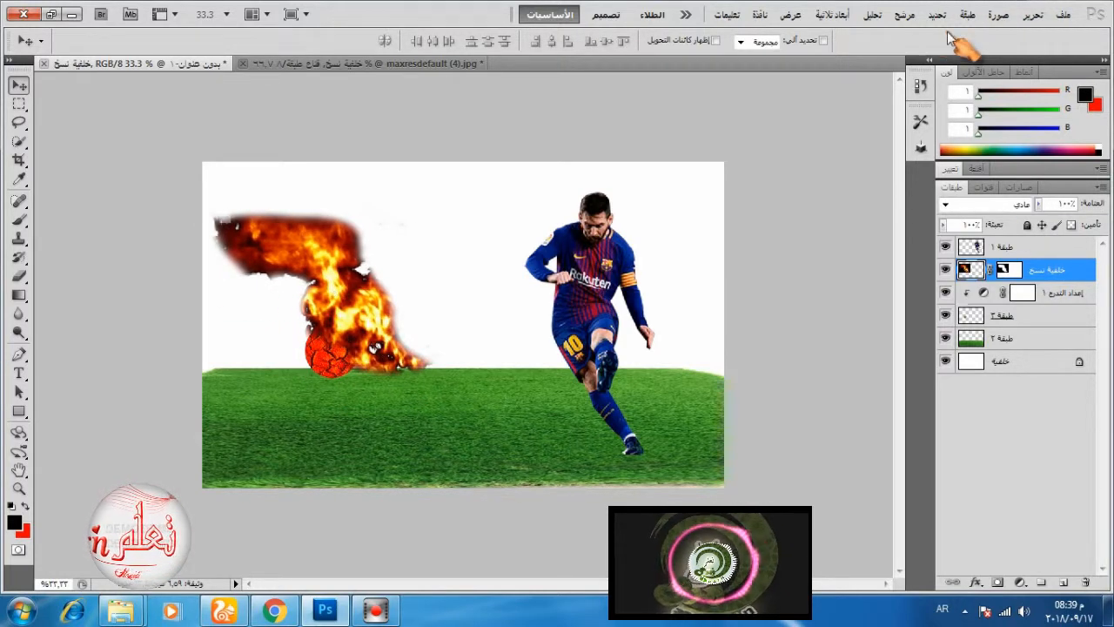
Scale the flames down with Free Transform and align their lower end with the ball.
{"action": "left_click", "coordinate": [1032, 15]}
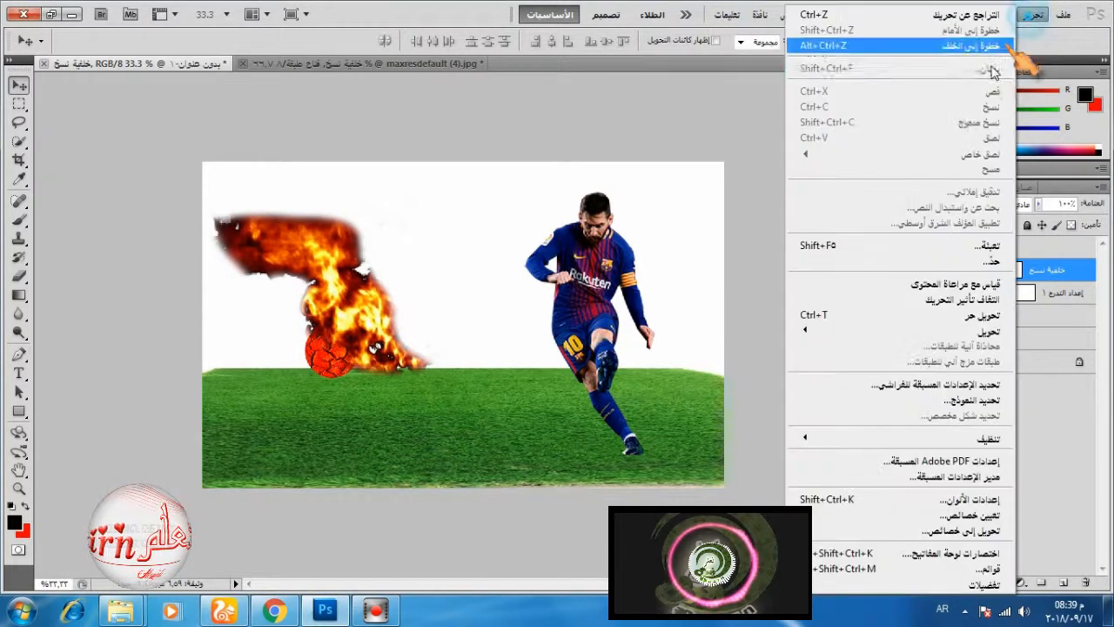
{"action": "left_click", "coordinate": [995, 314]}
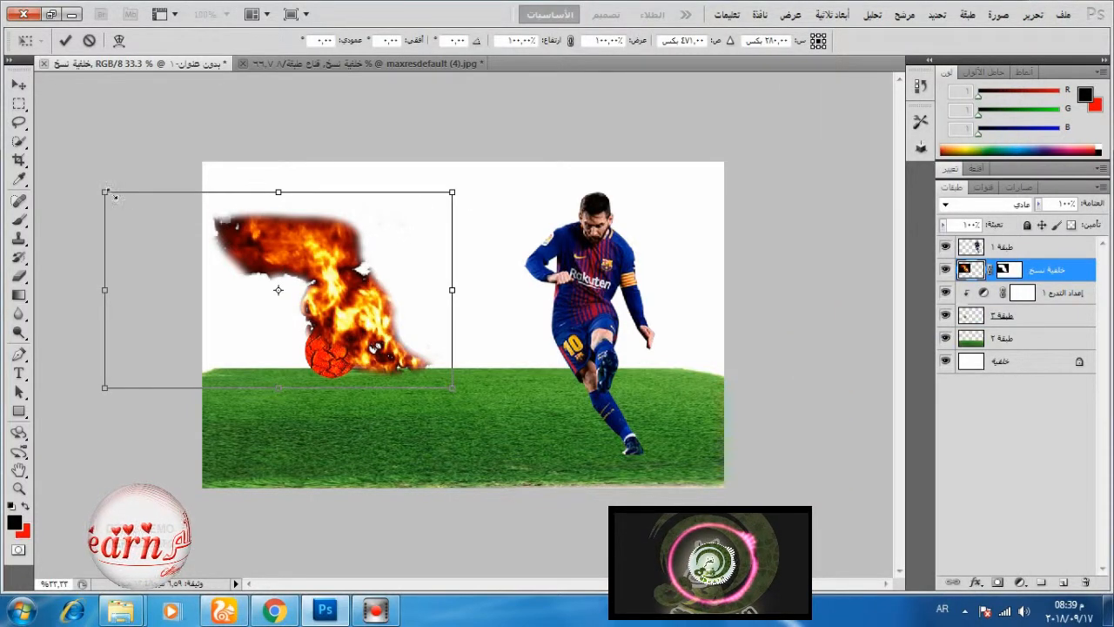
{"action": "left_click_drag", "start_coordinate": [111, 194], "coordinate": [197, 244]}
{"action": "left_click_drag", "start_coordinate": [398, 291], "coordinate": [347, 283]}
{"action": "left_click", "coordinate": [65, 40]}
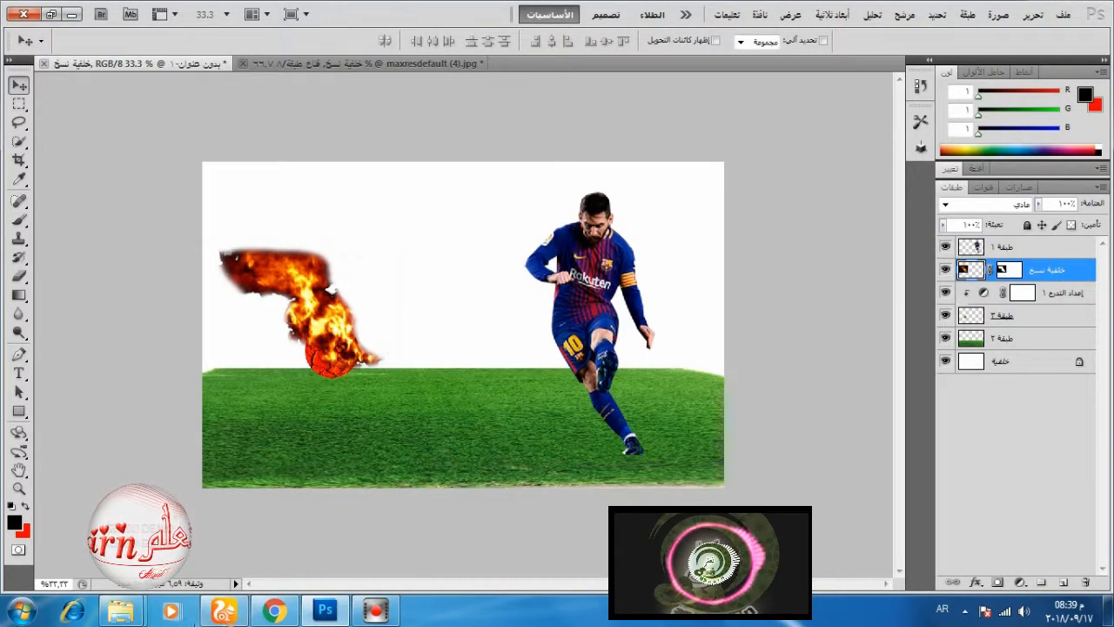
{"action": "left_click", "coordinate": [120, 611]}
{"action": "left_click", "coordinate": [96, 533]}
{"action": "right_click", "coordinate": [781, 222]}
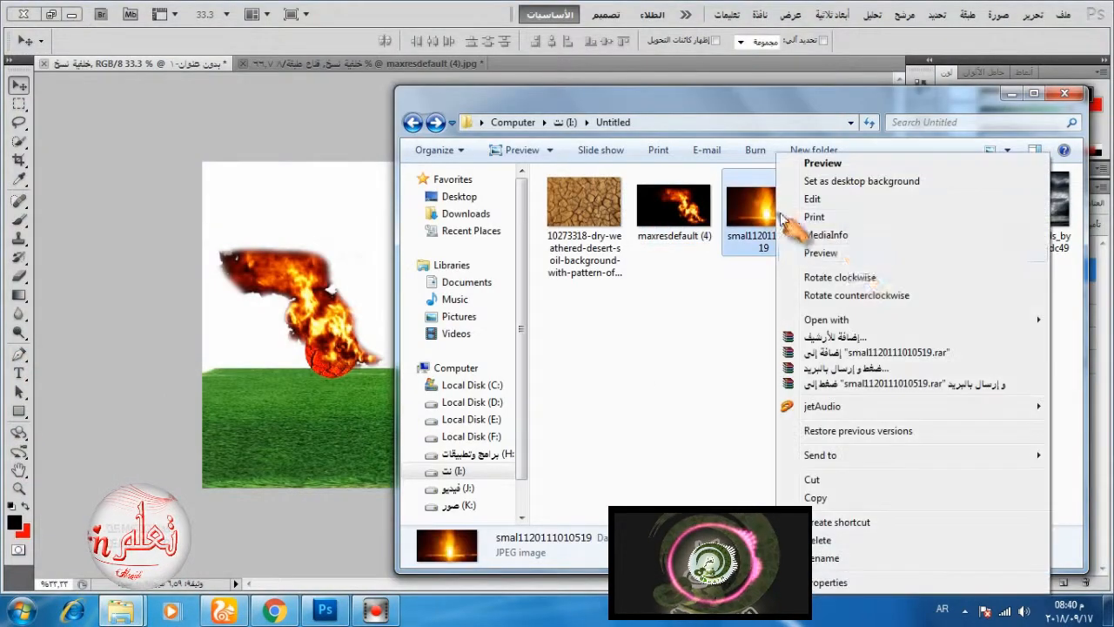
{"action": "mouse_move", "coordinate": [846, 323]}
{"action": "left_click", "coordinate": [722, 319]}
{"action": "left_click_drag", "start_coordinate": [1036, 254], "coordinate": [1064, 582]}
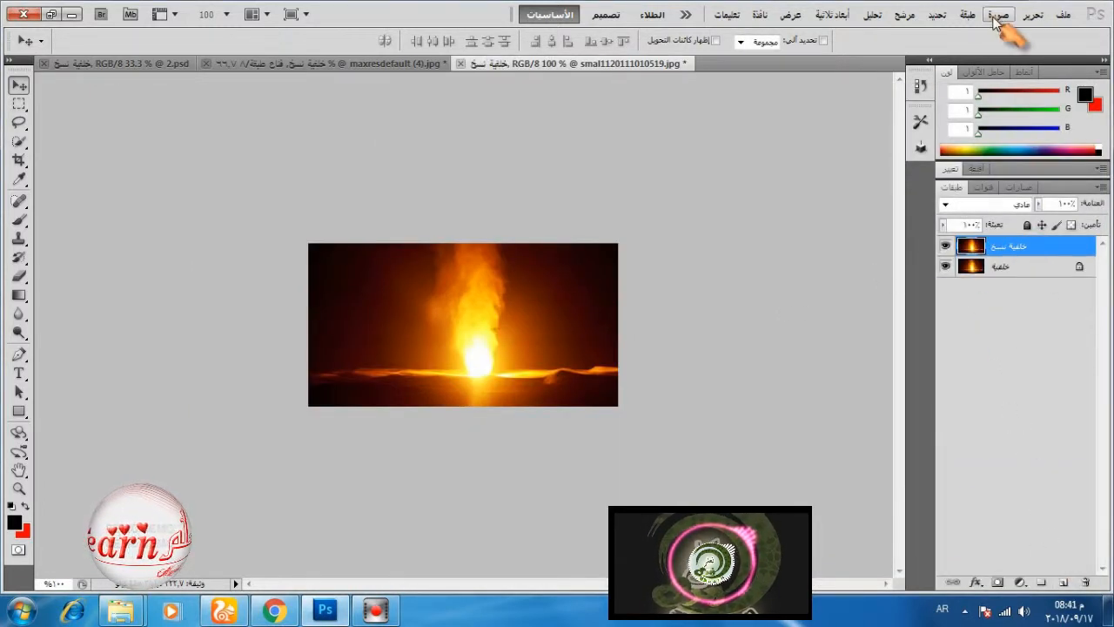
Mask out the dark corners of the fire copy using Color Range and an inverted layer mask, hiding the original background.
{"action": "left_click", "coordinate": [937, 15]}
{"action": "left_click", "coordinate": [918, 157]}
{"action": "left_click_drag", "start_coordinate": [609, 107], "coordinate": [881, 122]}
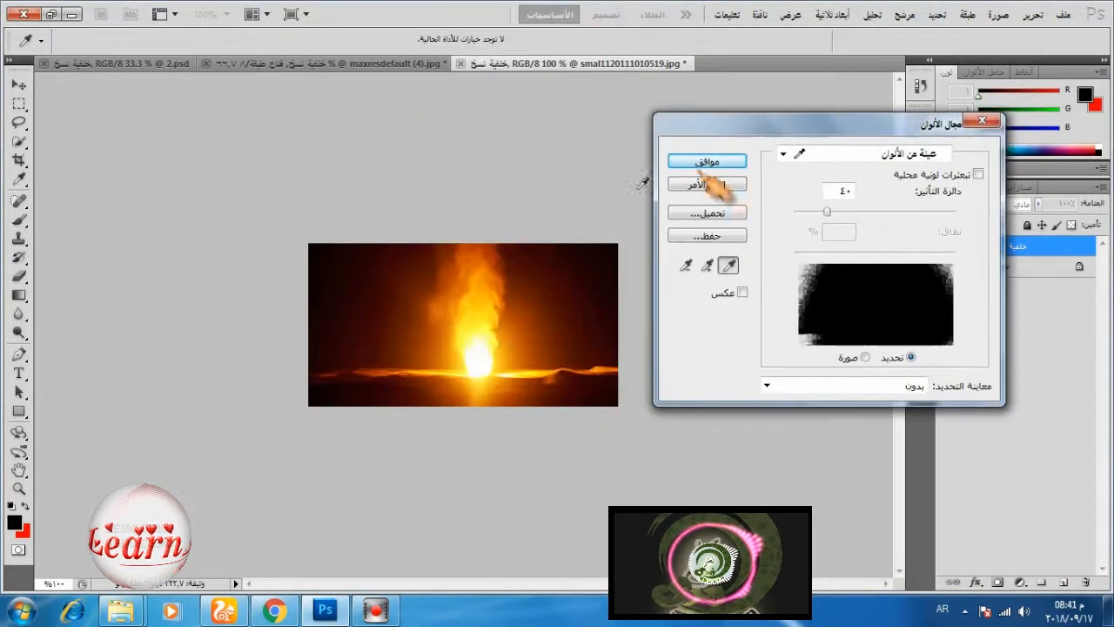
{"action": "left_click", "coordinate": [594, 264]}
{"action": "left_click", "coordinate": [706, 163]}
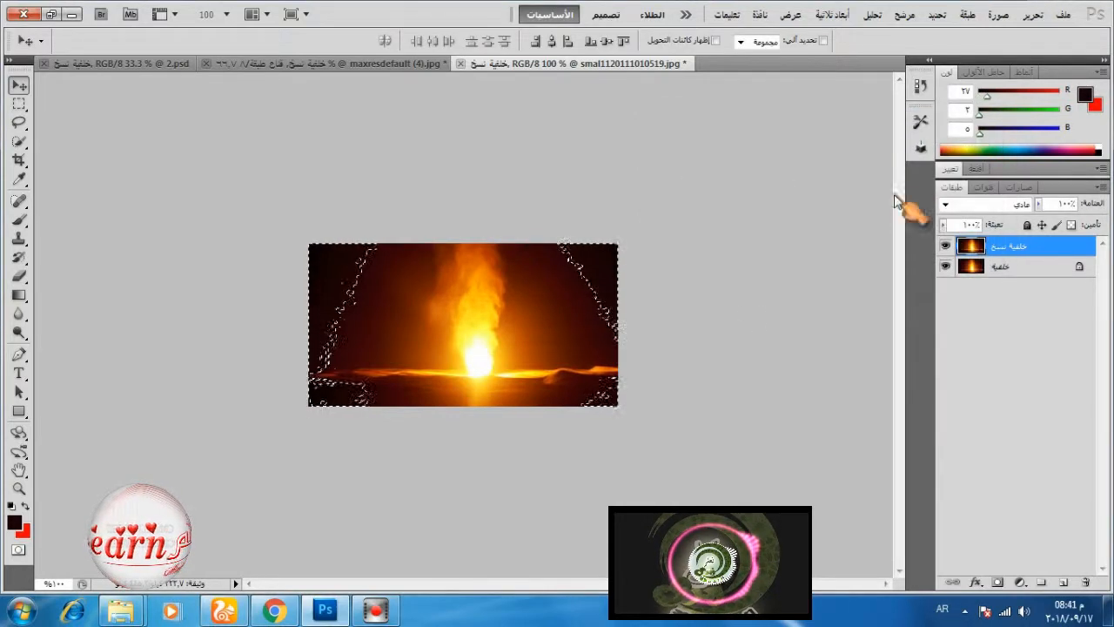
{"action": "left_click", "coordinate": [999, 581]}
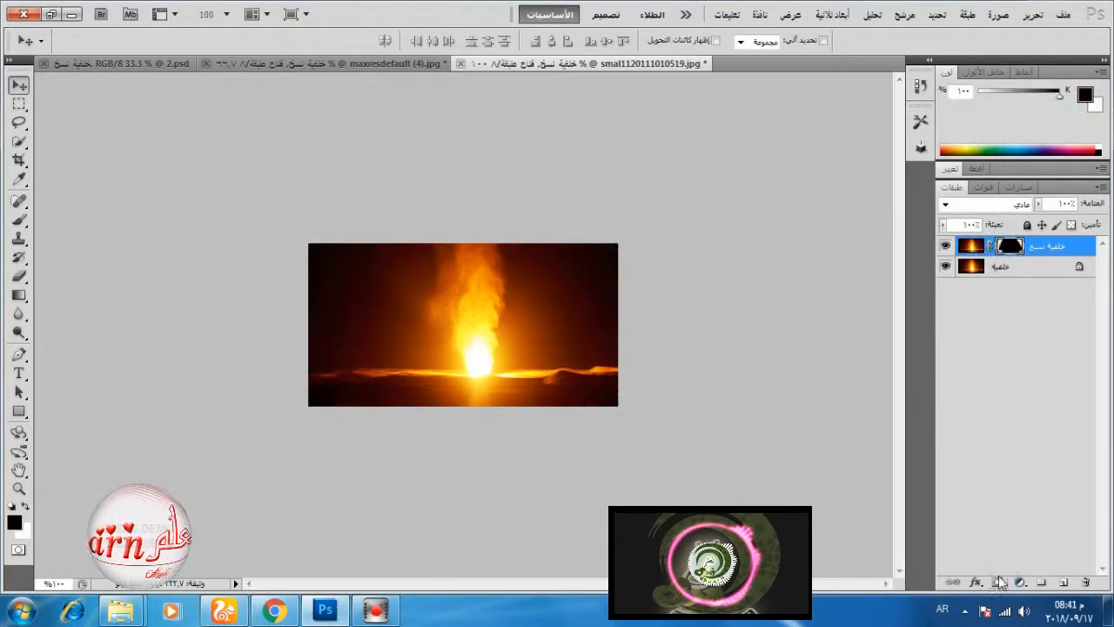
{"action": "left_click", "coordinate": [945, 267]}
{"action": "key", "text": "ctrl+i"}
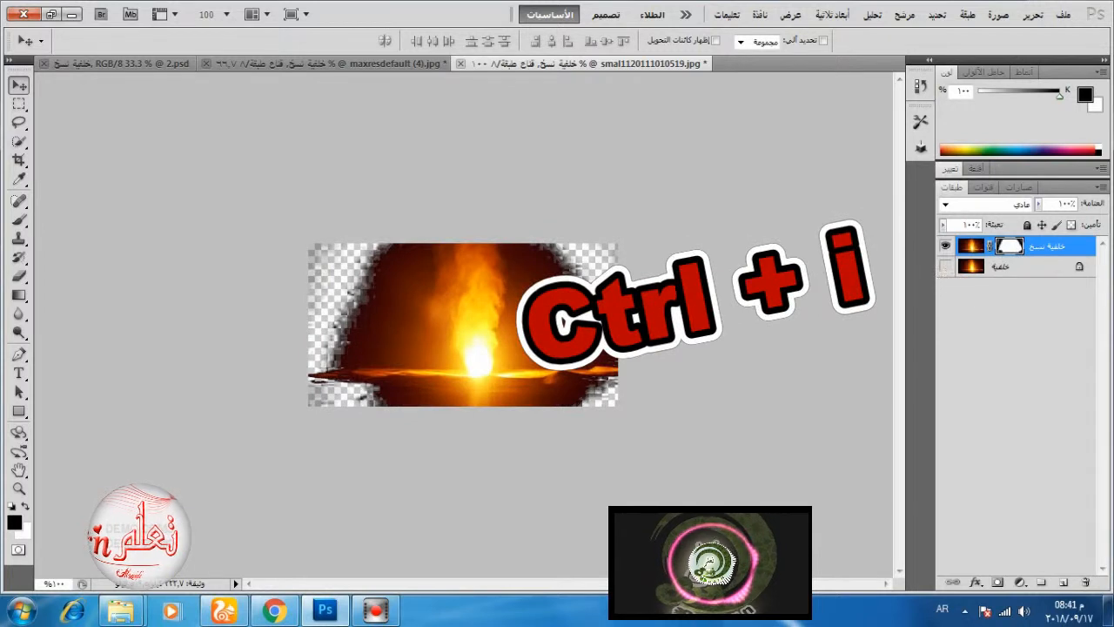
Paint black on the mask with a soft brush until only a teardrop-shaped flame around the bright centre is left.
{"action": "left_click", "coordinate": [19, 219]}
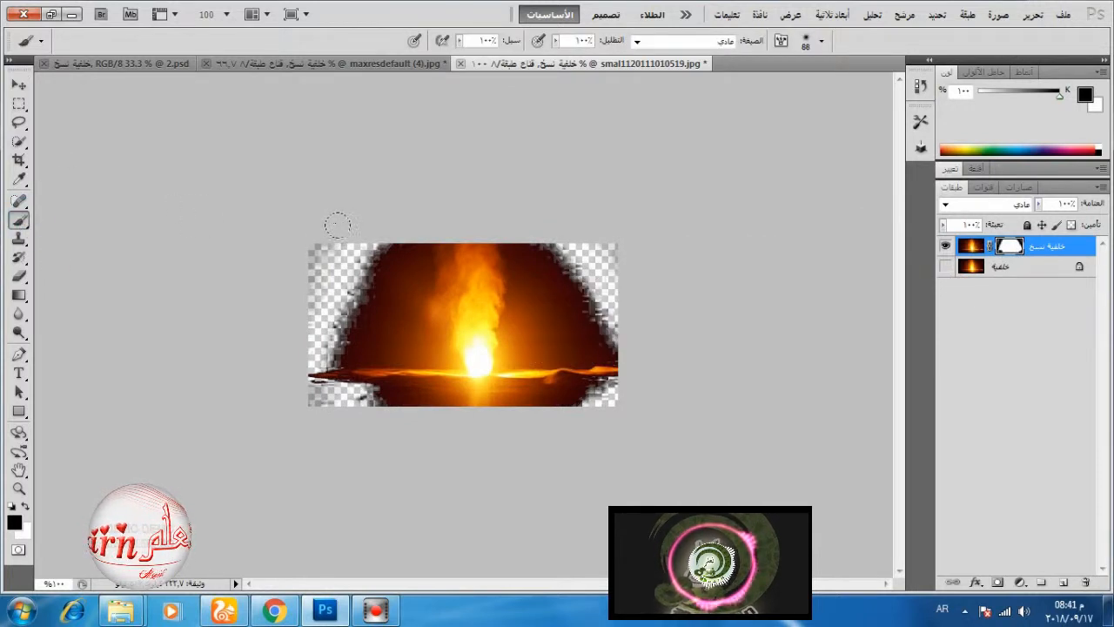
{"action": "mouse_move", "coordinate": [338, 225]}
{"action": "left_mouse_down"}
{"action": "mouse_move", "coordinate": [290, 318]}
{"action": "mouse_move", "coordinate": [363, 217]}
{"action": "mouse_move", "coordinate": [375, 340]}
{"action": "mouse_move", "coordinate": [393, 383]}
{"action": "mouse_move", "coordinate": [601, 331]}
{"action": "mouse_move", "coordinate": [530, 223]}
{"action": "mouse_move", "coordinate": [539, 344]}
{"action": "mouse_move", "coordinate": [519, 345]}
{"action": "mouse_move", "coordinate": [544, 378]}
{"action": "mouse_move", "coordinate": [527, 356]}
{"action": "mouse_move", "coordinate": [503, 210]}
{"action": "left_mouse_up"}
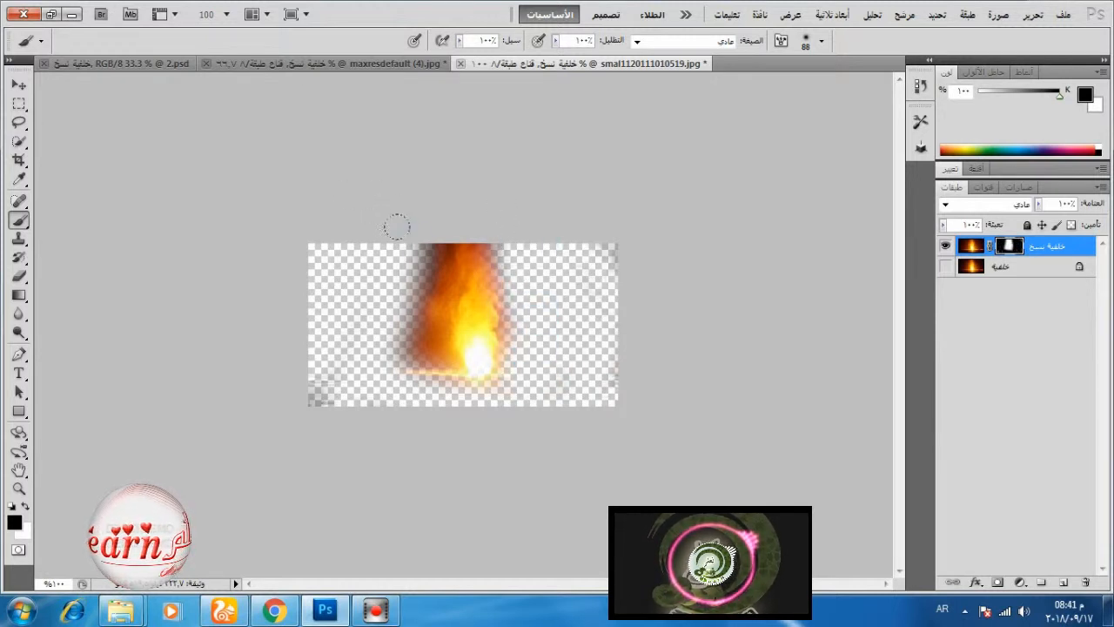
{"action": "mouse_move", "coordinate": [396, 227]}
{"action": "left_mouse_down"}
{"action": "mouse_move", "coordinate": [370, 357]}
{"action": "mouse_move", "coordinate": [320, 228]}
{"action": "left_mouse_up"}
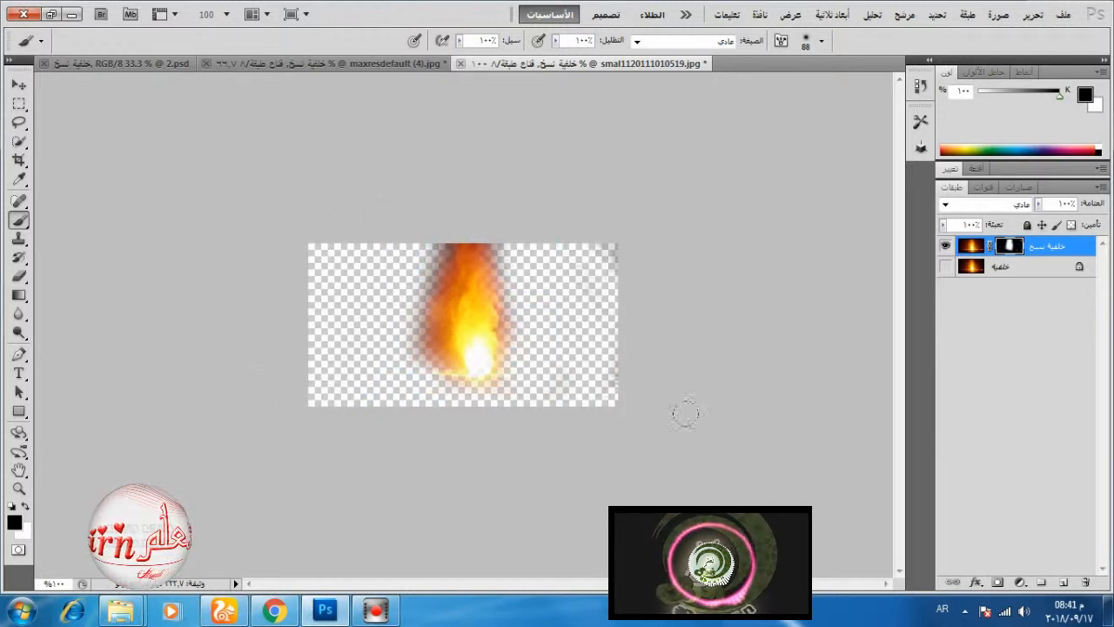
{"action": "mouse_move", "coordinate": [394, 242]}
{"action": "left_mouse_down"}
{"action": "mouse_move", "coordinate": [387, 275]}
{"action": "mouse_move", "coordinate": [400, 362]}
{"action": "mouse_move", "coordinate": [413, 212]}
{"action": "mouse_move", "coordinate": [400, 264]}
{"action": "mouse_move", "coordinate": [425, 211]}
{"action": "mouse_move", "coordinate": [496, 203]}
{"action": "mouse_move", "coordinate": [486, 216]}
{"action": "mouse_move", "coordinate": [499, 231]}
{"action": "mouse_move", "coordinate": [443, 222]}
{"action": "mouse_move", "coordinate": [407, 271]}
{"action": "mouse_move", "coordinate": [427, 240]}
{"action": "left_mouse_up"}
Copy the teardrop flame into the 2.psd composition and place it between the ball and the player.
{"action": "left_click", "coordinate": [17, 87]}
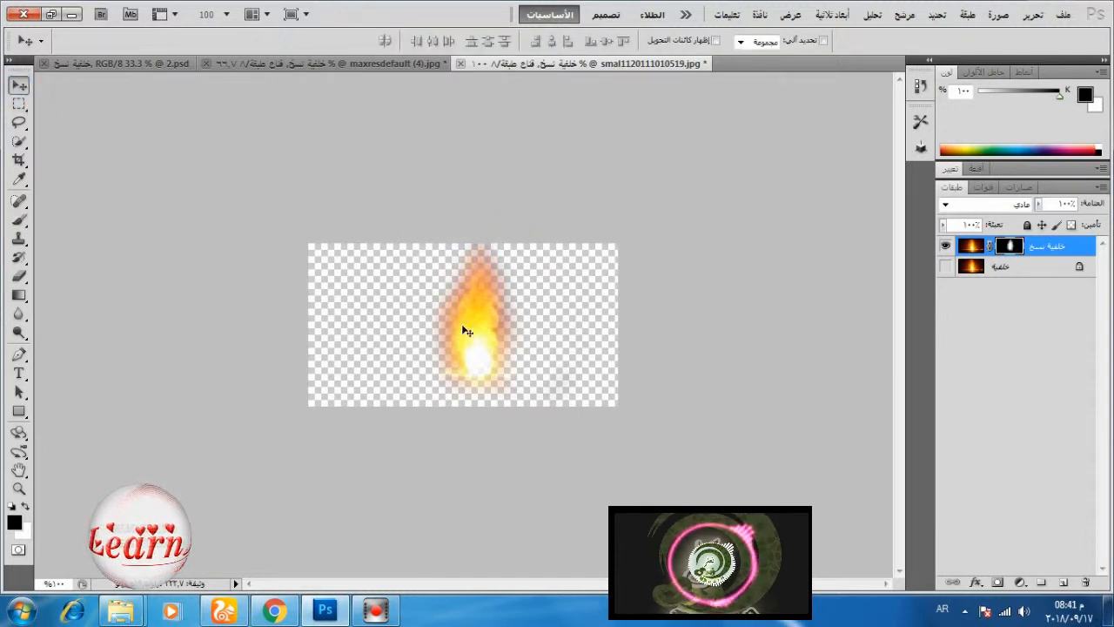
{"action": "left_click_drag", "start_coordinate": [465, 323], "coordinate": [318, 143]}
{"action": "left_click_drag", "start_coordinate": [150, 68], "coordinate": [414, 349]}
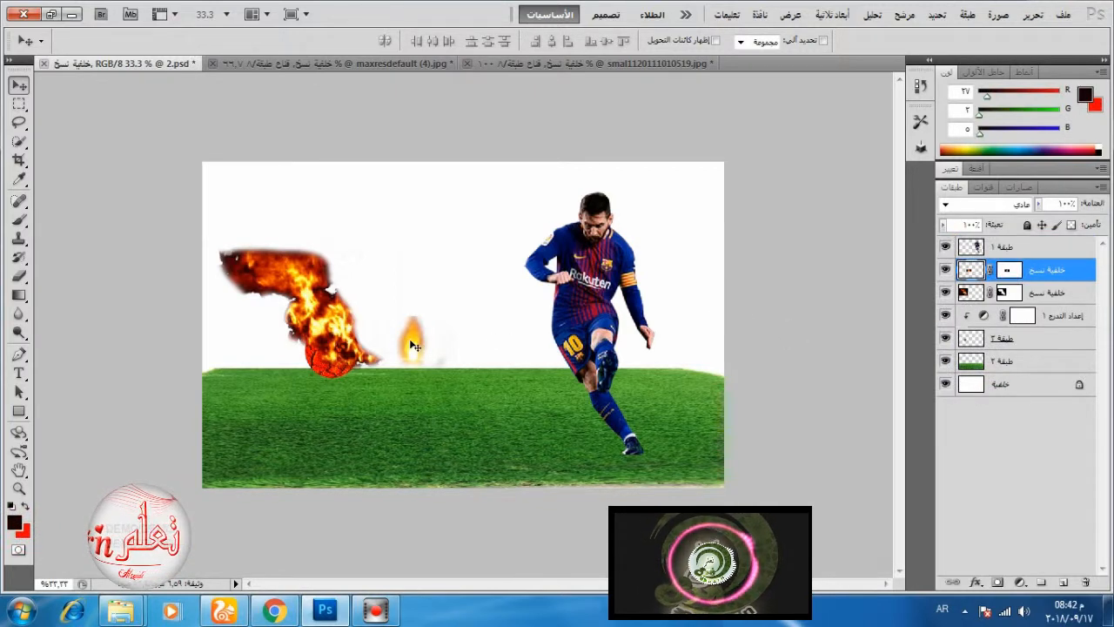
Free-transform the teardrop flame: rotate it about 90° and stretch it to about 465% height and 143% width between ball and player.
{"action": "left_click", "coordinate": [1033, 14]}
{"action": "left_click", "coordinate": [814, 315]}
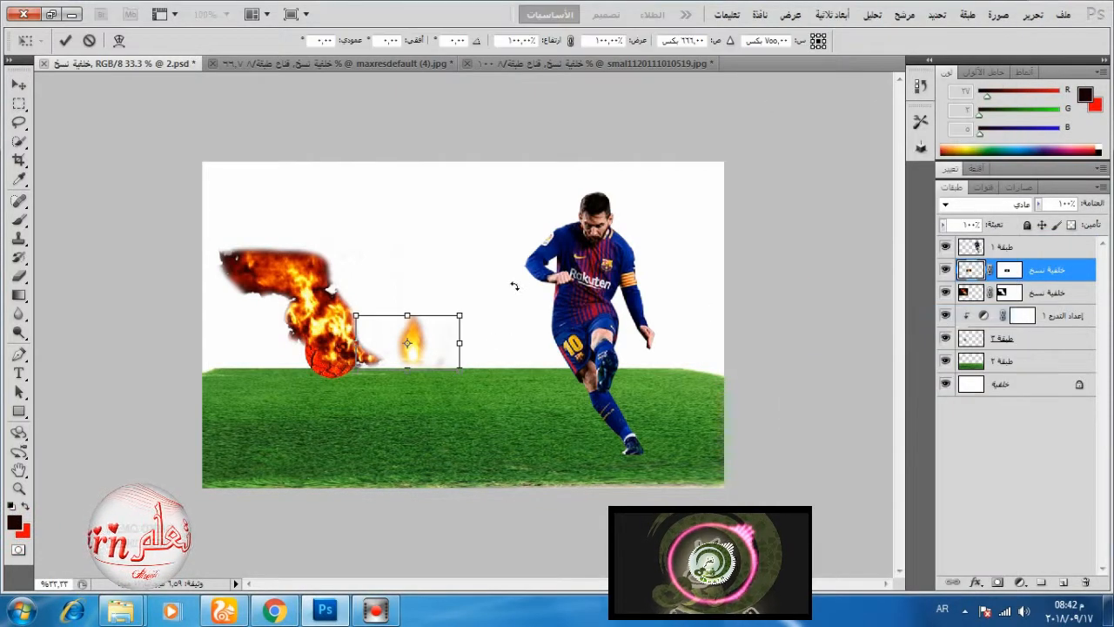
{"action": "left_click_drag", "start_coordinate": [515, 286], "coordinate": [473, 427]}
{"action": "left_click_drag", "start_coordinate": [434, 340], "coordinate": [637, 356]}
{"action": "left_click_drag", "start_coordinate": [612, 342], "coordinate": [564, 360]}
{"action": "left_click_drag", "start_coordinate": [609, 312], "coordinate": [612, 327]}
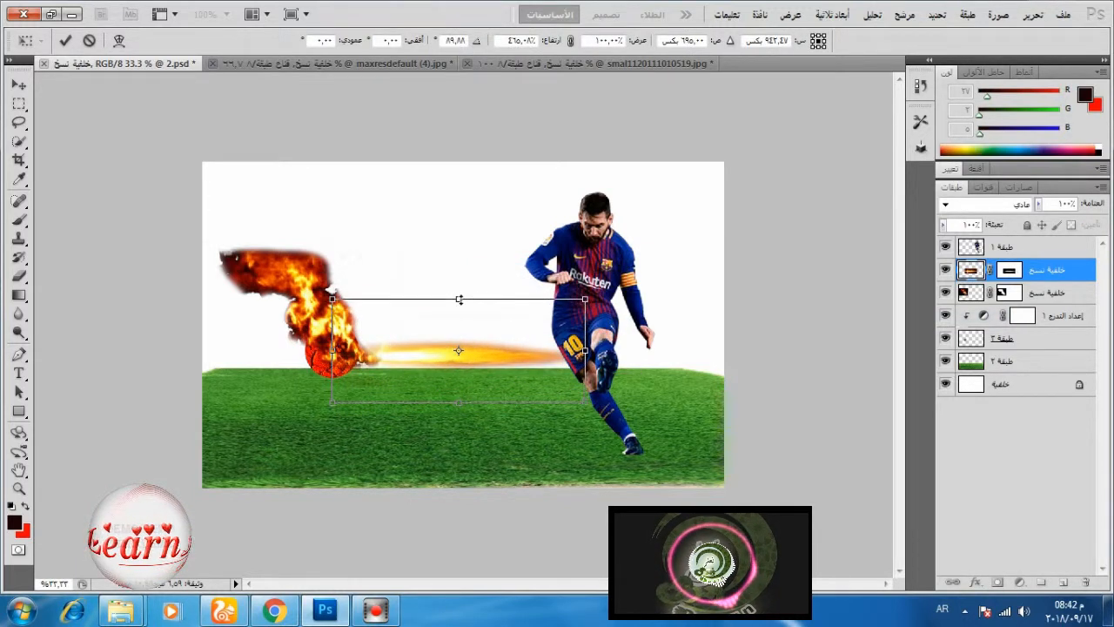
{"action": "left_click_drag", "start_coordinate": [459, 300], "coordinate": [459, 277]}
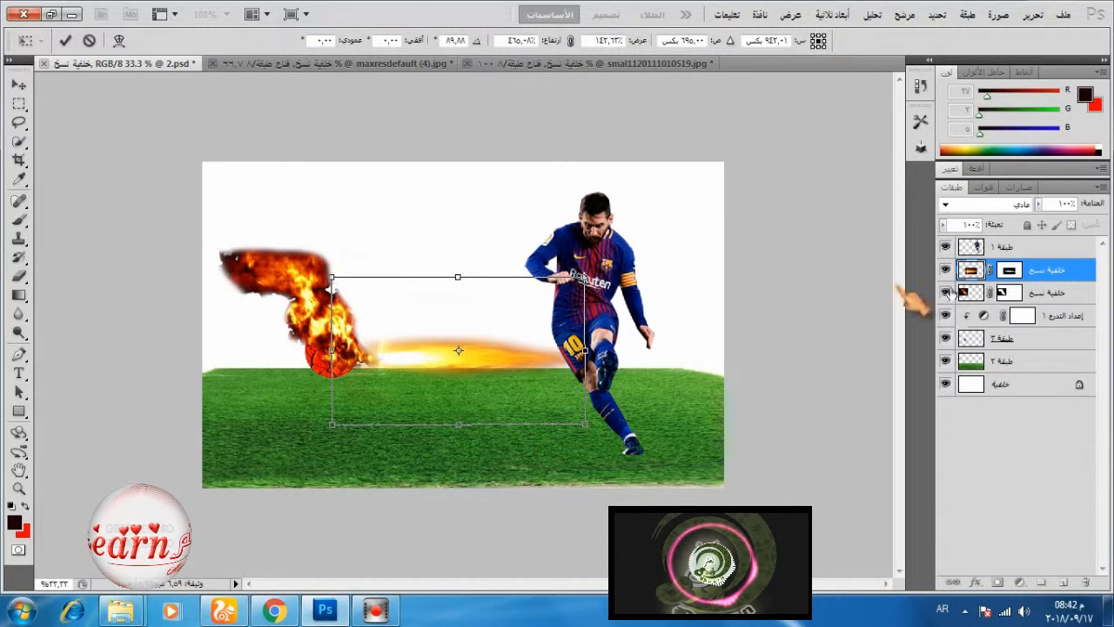
{"action": "left_click", "coordinate": [65, 41]}
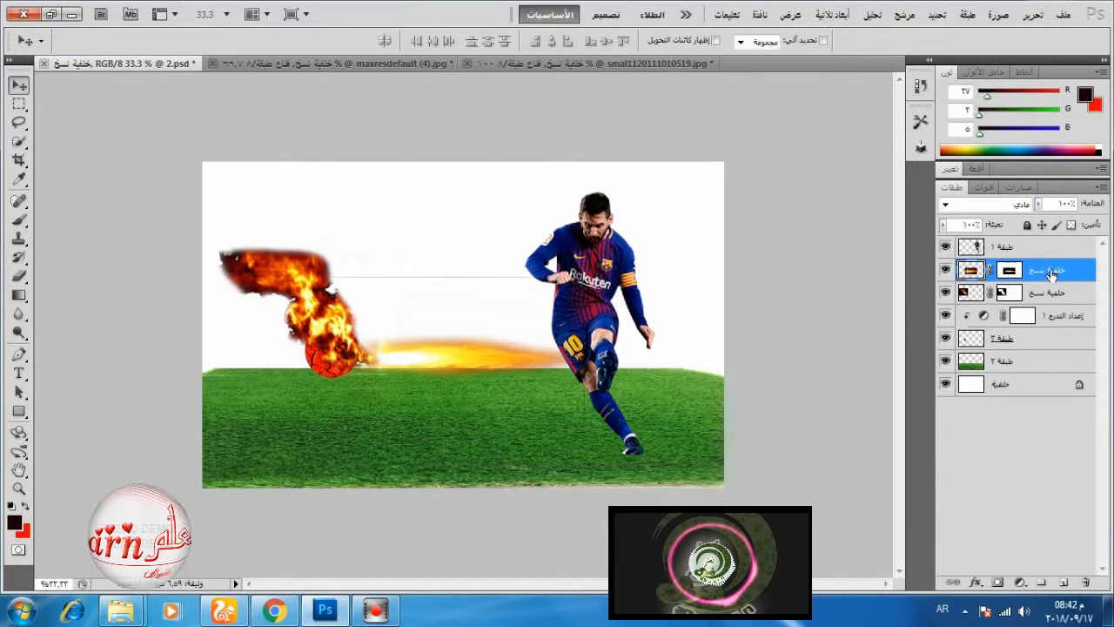
Move the flame trail layer above the player layer and paint black on its mask over the thin stray line above the trail.
{"action": "left_click_drag", "start_coordinate": [1051, 273], "coordinate": [1049, 242]}
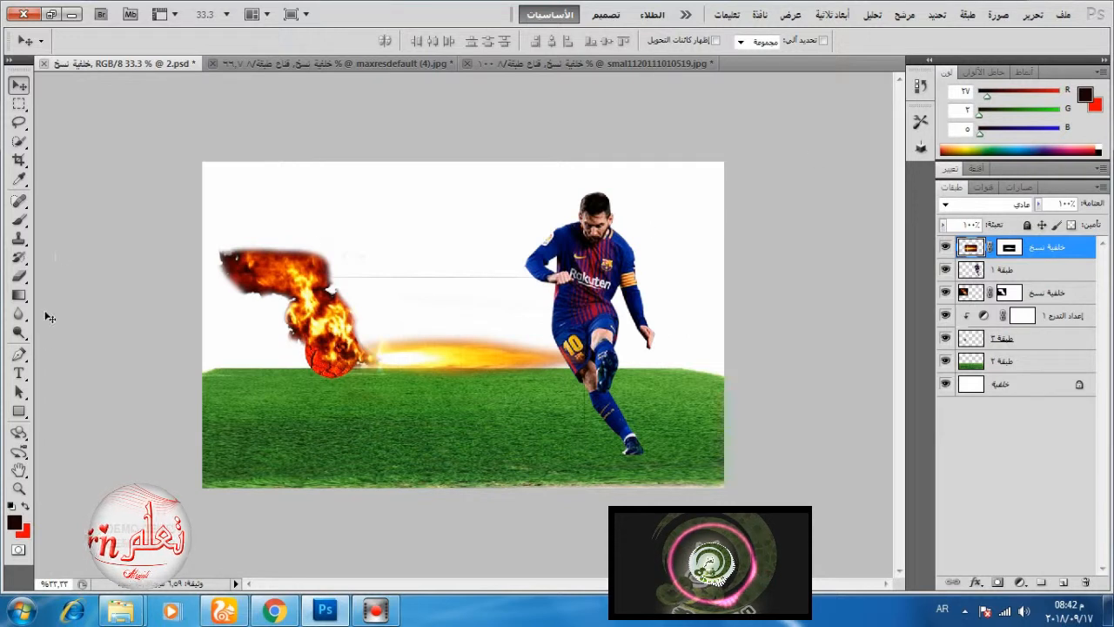
{"action": "left_click", "coordinate": [18, 220]}
{"action": "left_click", "coordinate": [1008, 249]}
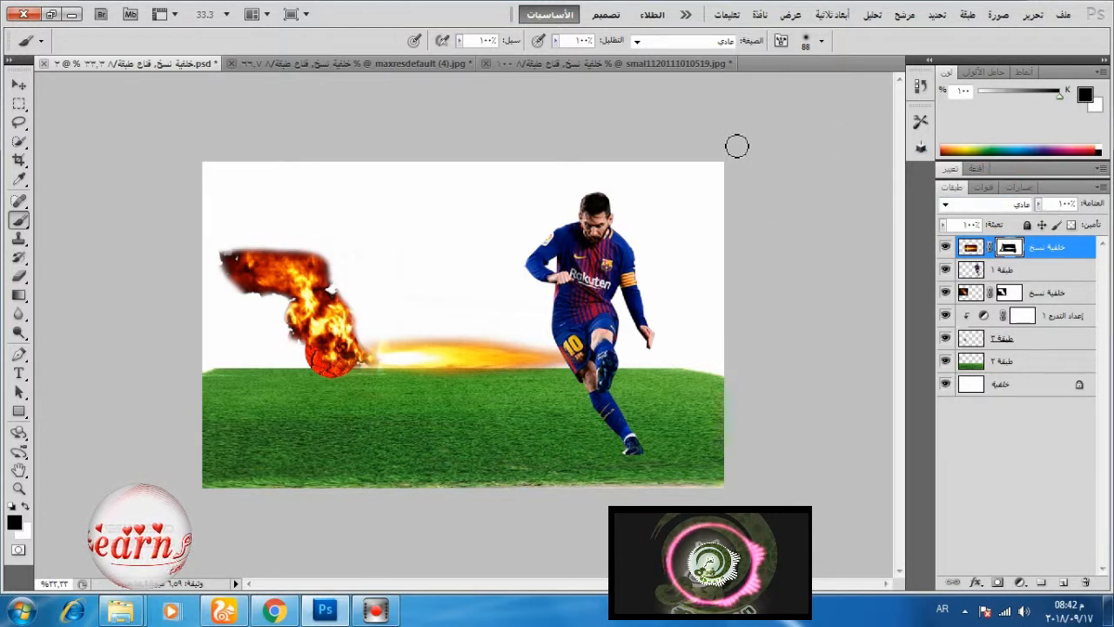
Enlarge the flame trail to about 127% width and 118% height so it reaches from the ball to the player's leg.
{"action": "left_click", "coordinate": [1031, 15]}
{"action": "left_click", "coordinate": [837, 315]}
{"action": "left_click_drag", "start_coordinate": [588, 273], "coordinate": [654, 249]}
{"action": "left_click_drag", "start_coordinate": [609, 293], "coordinate": [558, 305]}
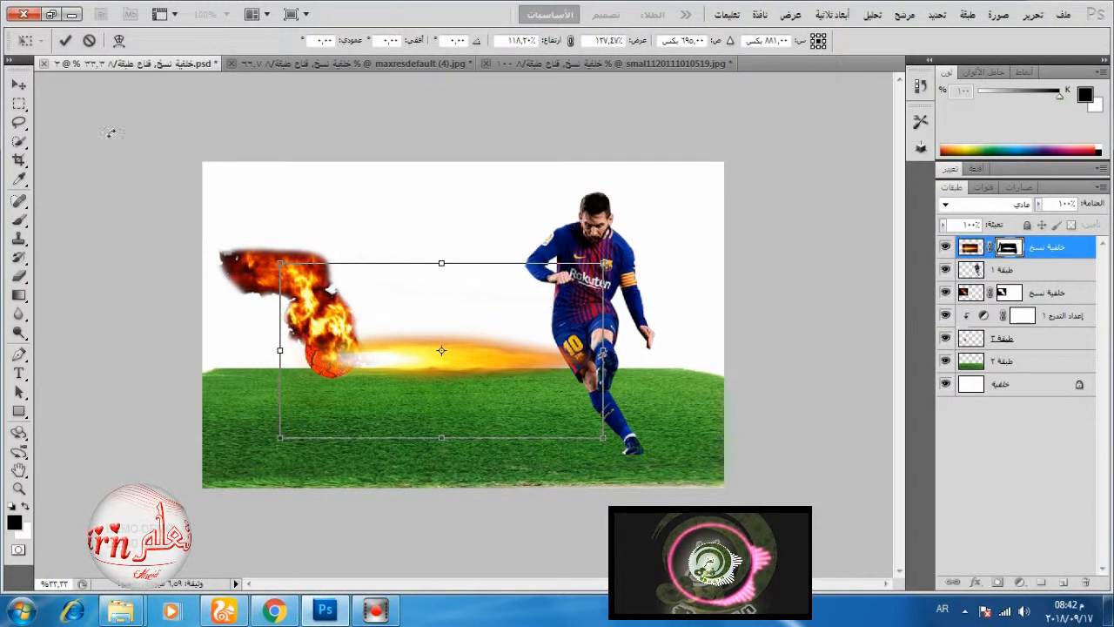
{"action": "left_click", "coordinate": [65, 41]}
Duplicate the flame trail layer and place the copy below the ball layer, directly above the grass.
{"action": "left_click", "coordinate": [20, 220]}
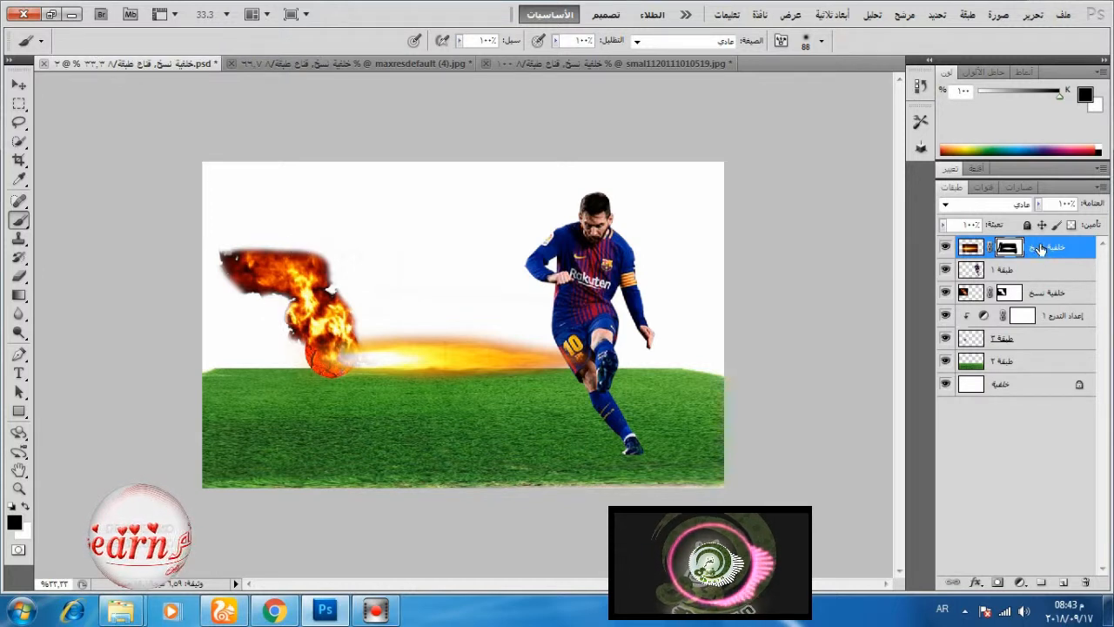
{"action": "left_click_drag", "start_coordinate": [1040, 252], "coordinate": [1064, 582]}
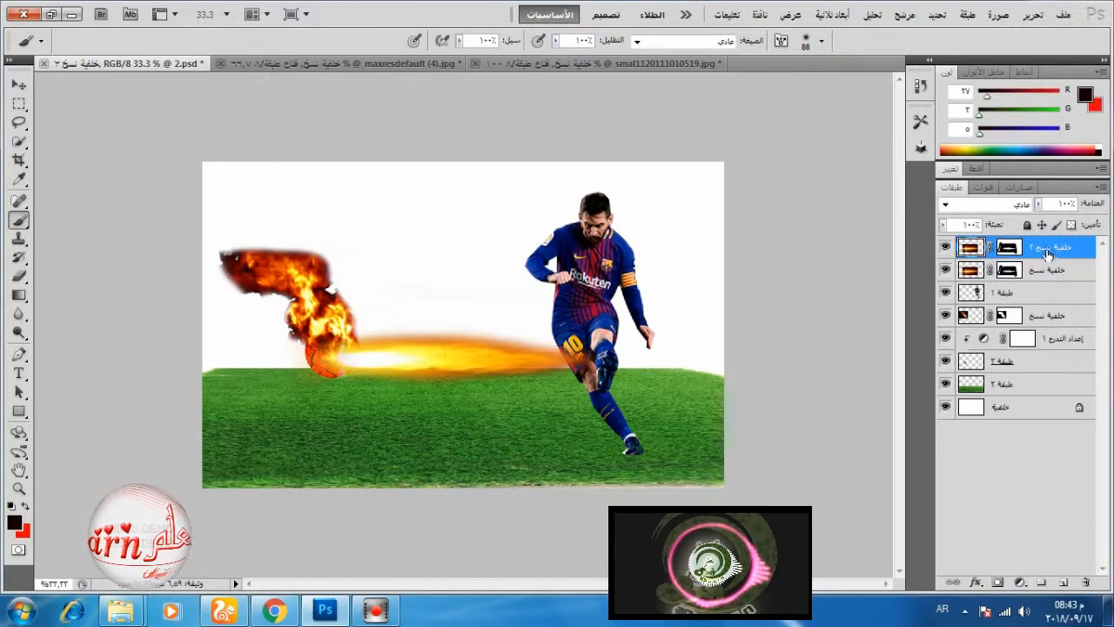
{"action": "left_click_drag", "start_coordinate": [1048, 253], "coordinate": [1068, 369]}
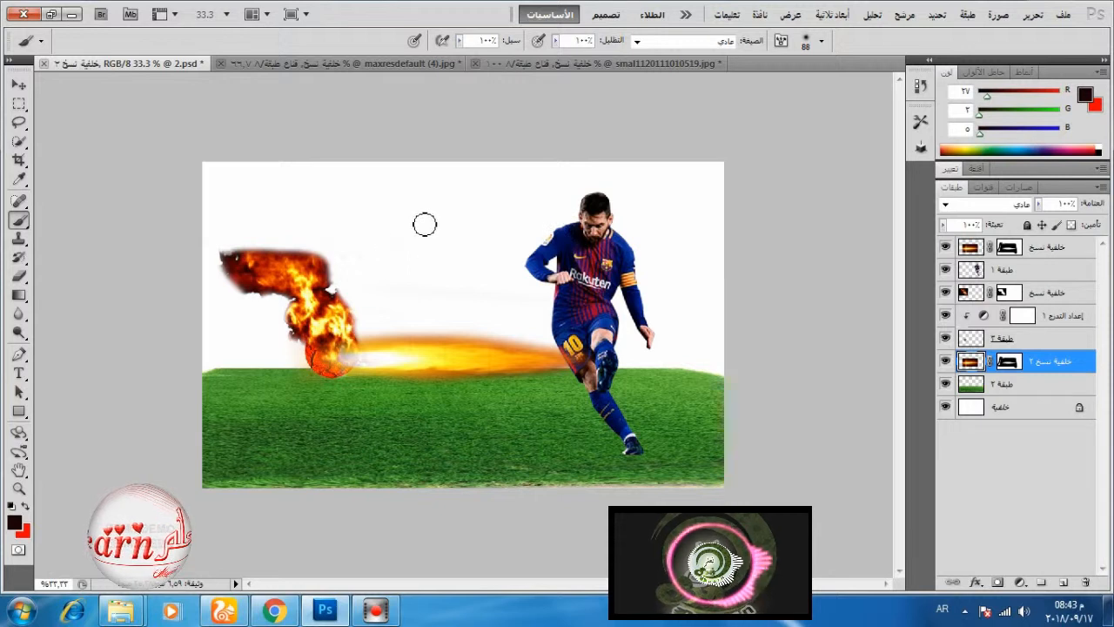
On the ball flame's mask, paint out the flame covering the ball and, with a 137 px soft brush, its upper arm extending away.
{"action": "left_click", "coordinate": [1003, 294]}
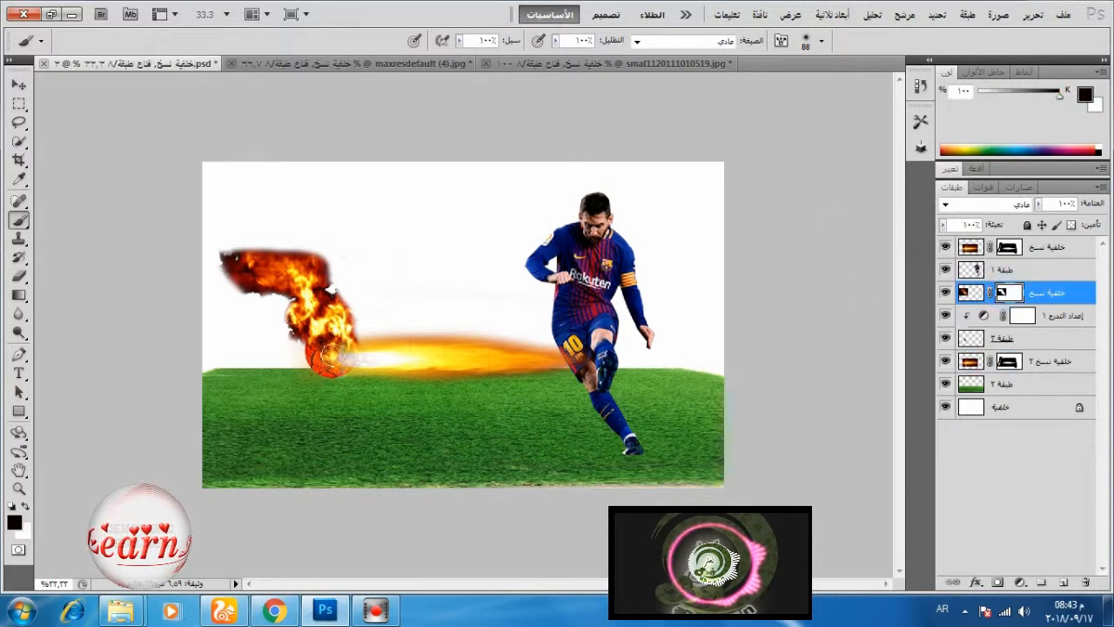
{"action": "mouse_move", "coordinate": [334, 352]}
{"action": "left_mouse_down"}
{"action": "mouse_move", "coordinate": [342, 360]}
{"action": "mouse_move", "coordinate": [310, 346]}
{"action": "mouse_move", "coordinate": [334, 349]}
{"action": "left_mouse_up"}
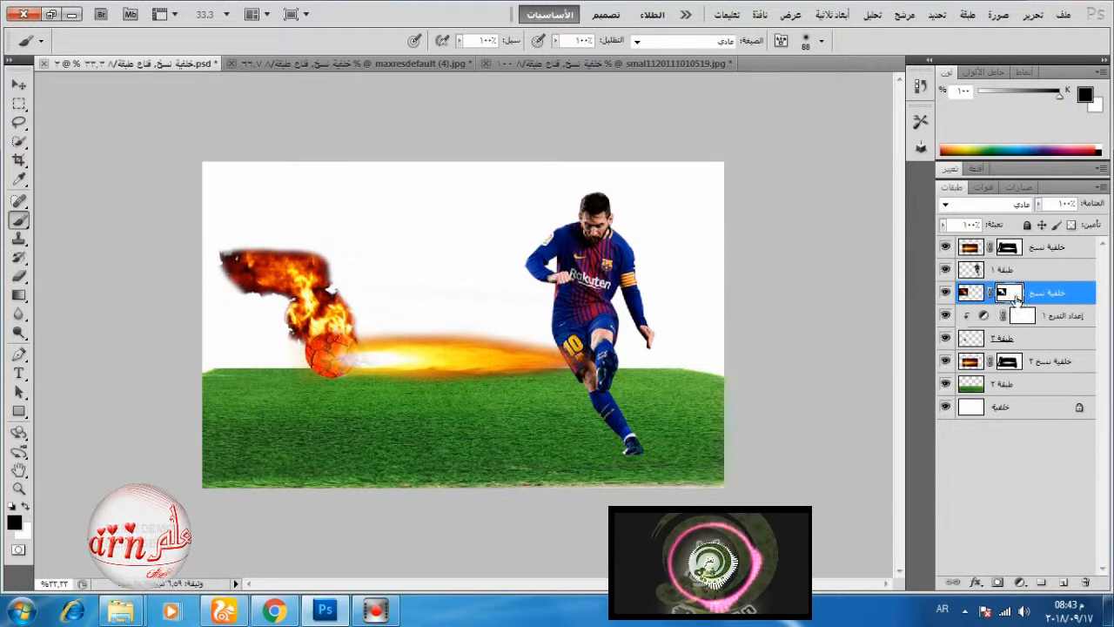
{"action": "right_click", "coordinate": [416, 232]}
{"action": "left_click", "coordinate": [594, 260]}
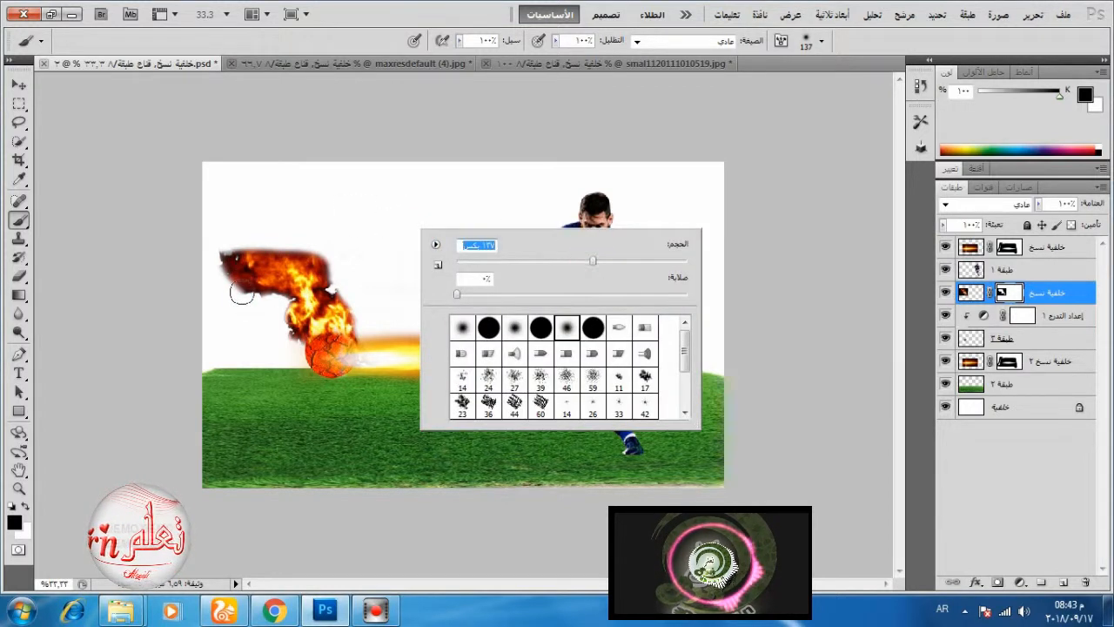
{"action": "mouse_move", "coordinate": [243, 293]}
{"action": "left_mouse_down"}
{"action": "mouse_move", "coordinate": [240, 243]}
{"action": "mouse_move", "coordinate": [217, 252]}
{"action": "mouse_move", "coordinate": [242, 288]}
{"action": "mouse_move", "coordinate": [273, 292]}
{"action": "mouse_move", "coordinate": [255, 255]}
{"action": "mouse_move", "coordinate": [267, 270]}
{"action": "mouse_move", "coordinate": [261, 248]}
{"action": "mouse_move", "coordinate": [282, 235]}
{"action": "mouse_move", "coordinate": [324, 251]}
{"action": "mouse_move", "coordinate": [336, 260]}
{"action": "left_mouse_up"}
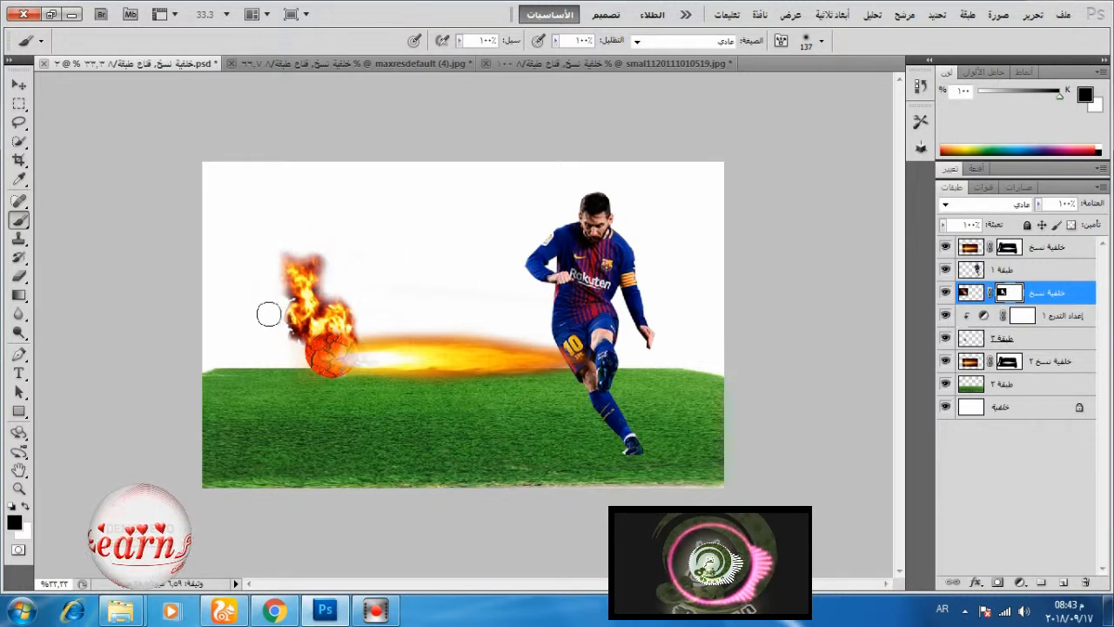
Dab black on the ball flame's mask along both sides and the tip until a narrow upright flame is left above the ball.
{"action": "left_click_drag", "start_coordinate": [279, 346], "coordinate": [281, 344]}
{"action": "left_click", "coordinate": [276, 292]}
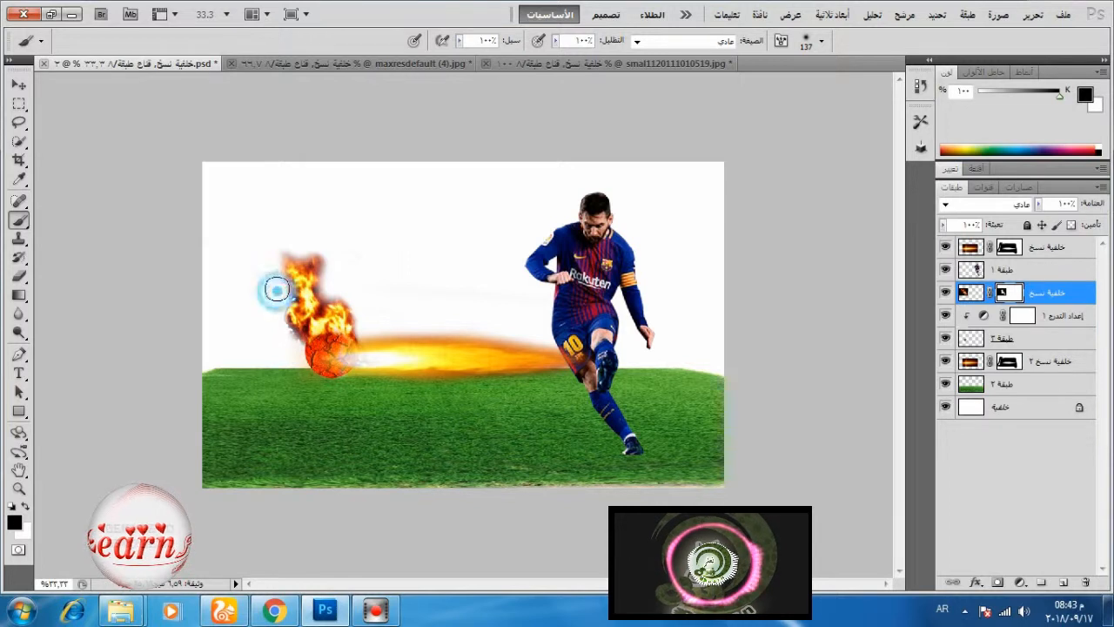
{"action": "left_click", "coordinate": [275, 288]}
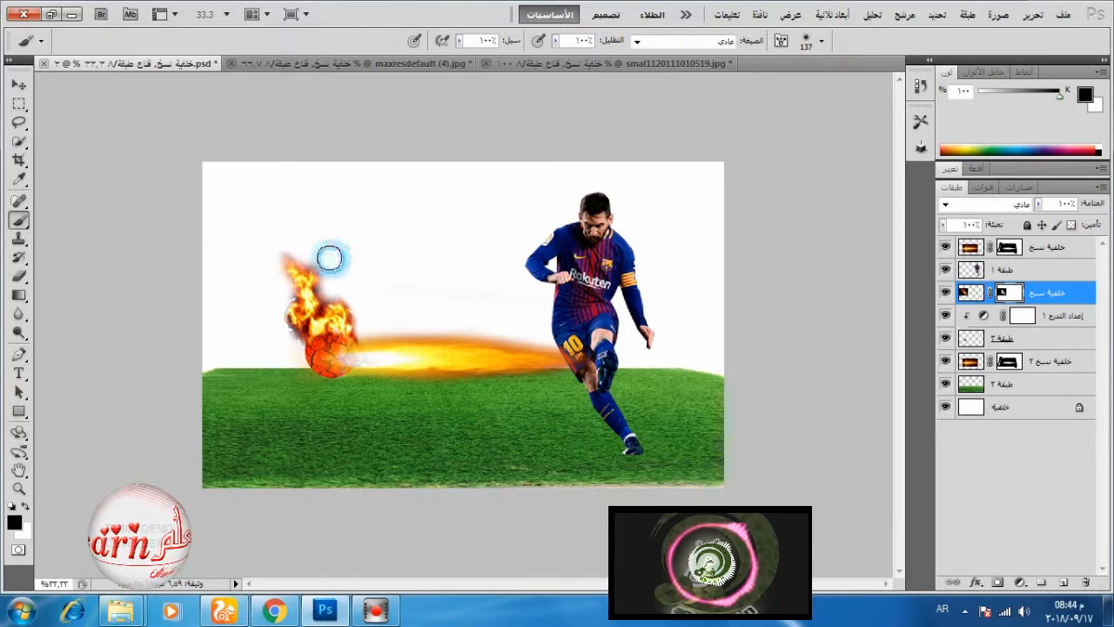
{"action": "left_click", "coordinate": [362, 312]}
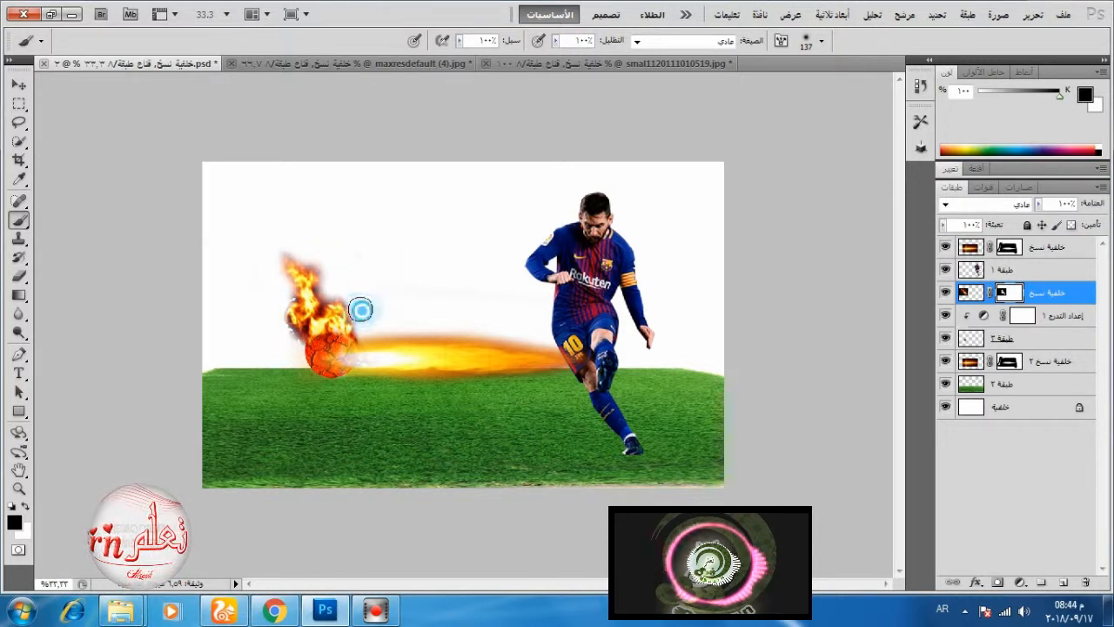
{"action": "left_click", "coordinate": [364, 307]}
{"action": "left_click", "coordinate": [346, 291]}
{"action": "left_click", "coordinate": [332, 282]}
{"action": "left_click", "coordinate": [326, 267]}
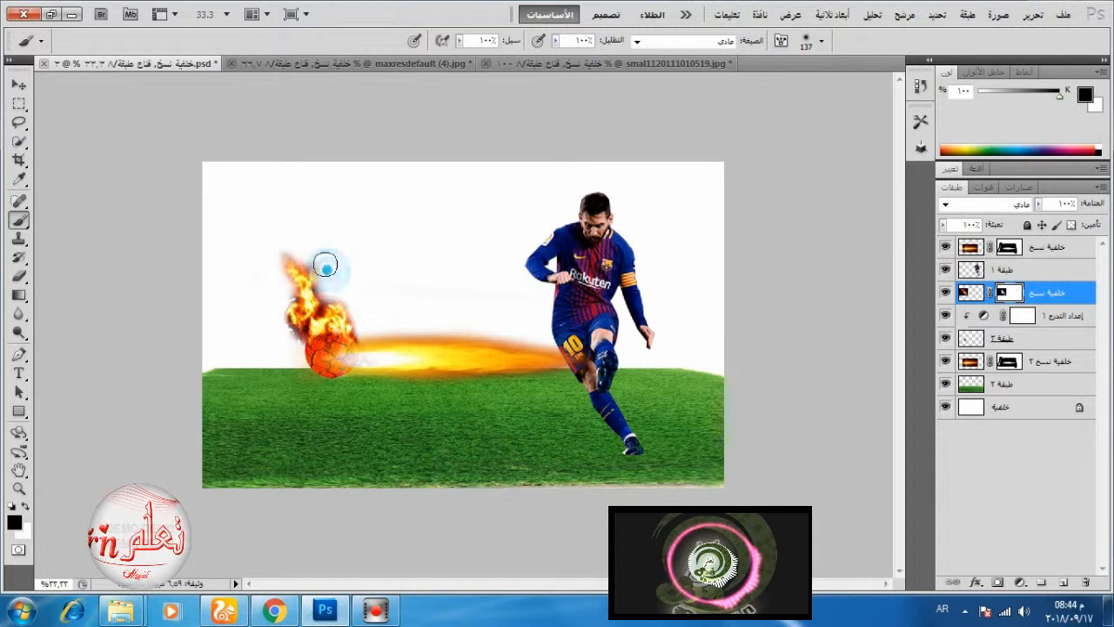
{"action": "left_click", "coordinate": [341, 398]}
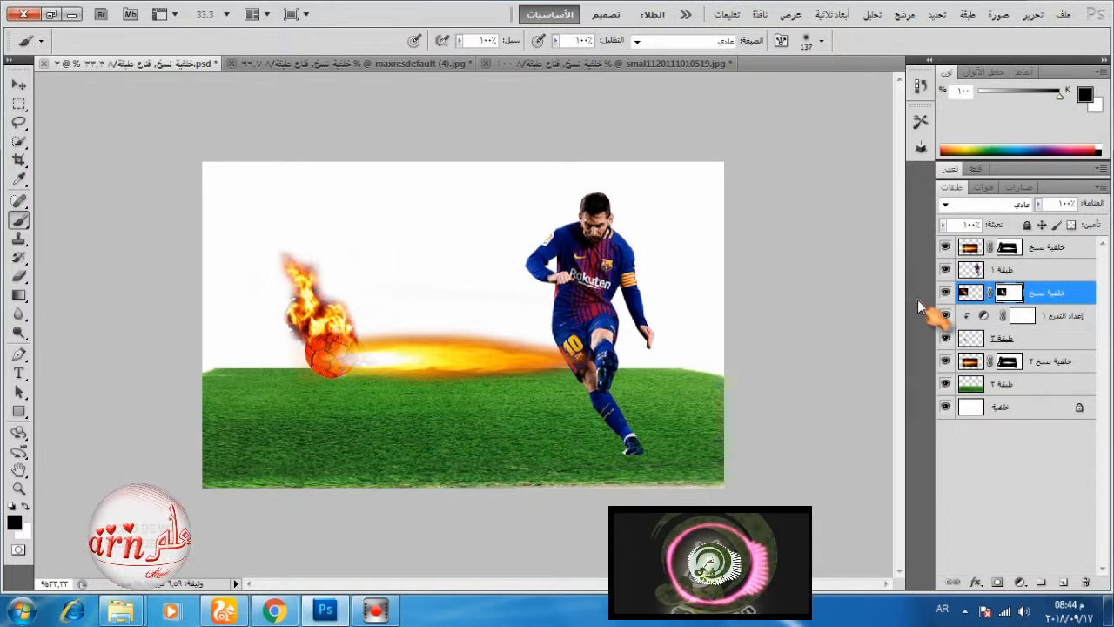
Paint white on the top flame trail's mask at 13% brush opacity to lightly restore the glow over the ball's trail-facing side.
{"action": "left_click", "coordinate": [1008, 248]}
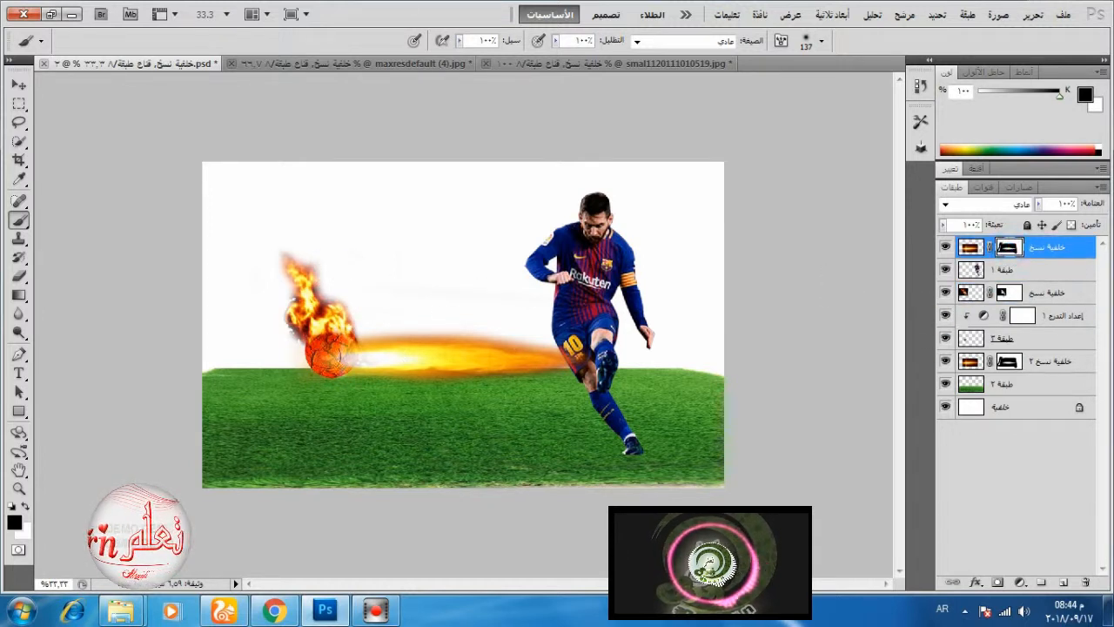
{"action": "left_click", "coordinate": [25, 506]}
{"action": "left_click", "coordinate": [351, 356]}
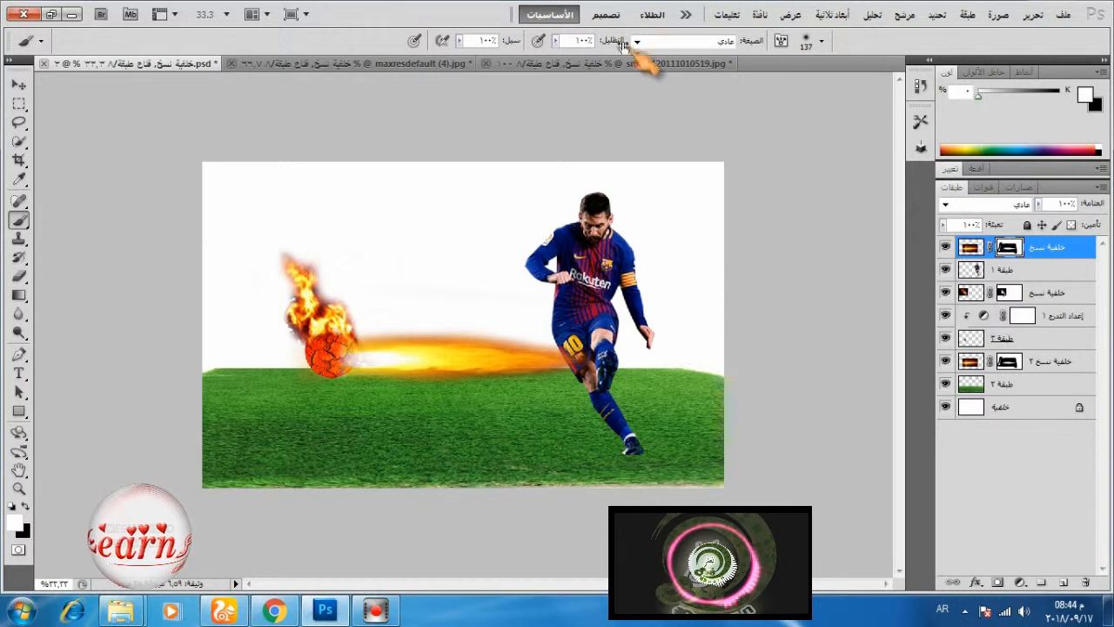
{"action": "left_click", "coordinate": [555, 41]}
{"action": "left_click_drag", "start_coordinate": [551, 58], "coordinate": [481, 59]}
{"action": "left_click", "coordinate": [349, 355]}
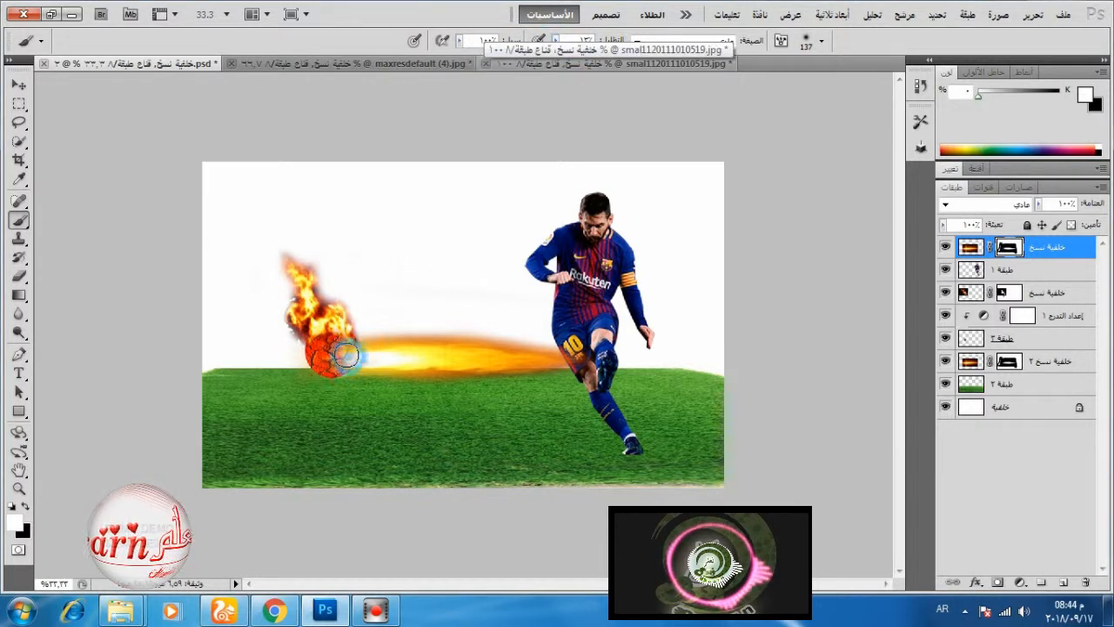
{"action": "left_click", "coordinate": [342, 346]}
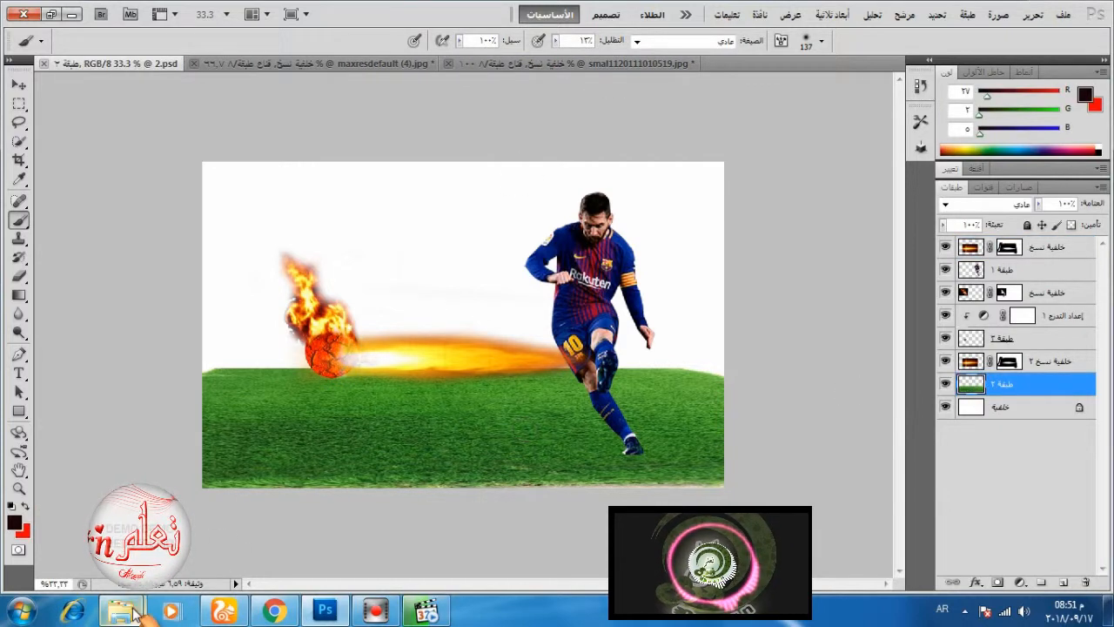
Open the image texture_40_2000x2000_by_frostbo-d45hat8.png from the Untitled folder in Photoshop.
{"action": "mouse_move", "coordinate": [133, 613]}
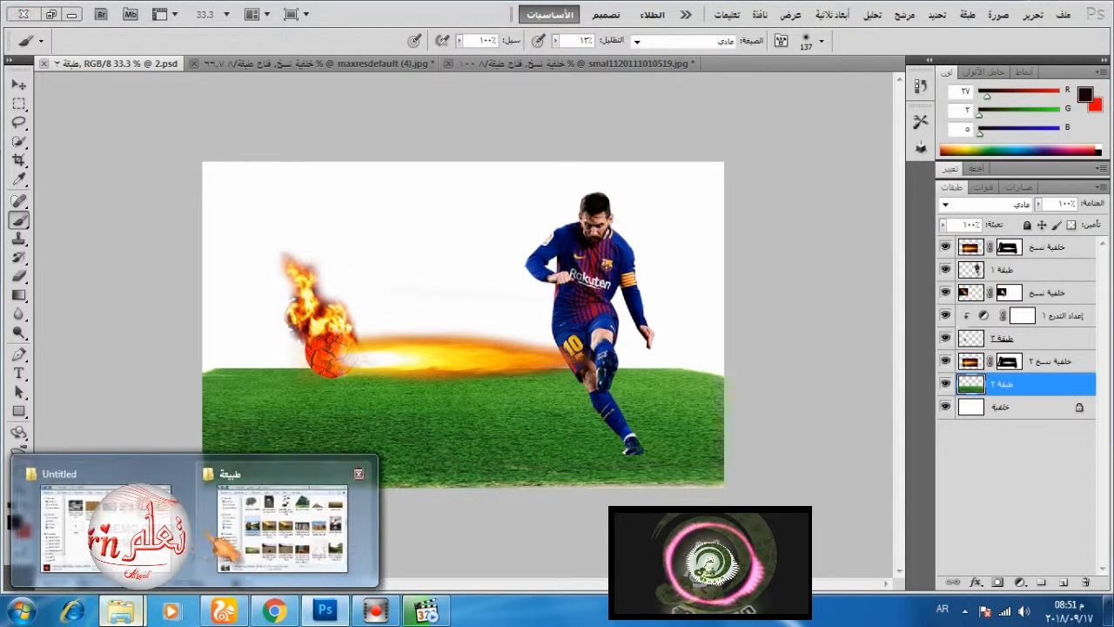
{"action": "left_click", "coordinate": [224, 546]}
{"action": "left_click", "coordinate": [947, 240]}
{"action": "right_click", "coordinate": [947, 240]}
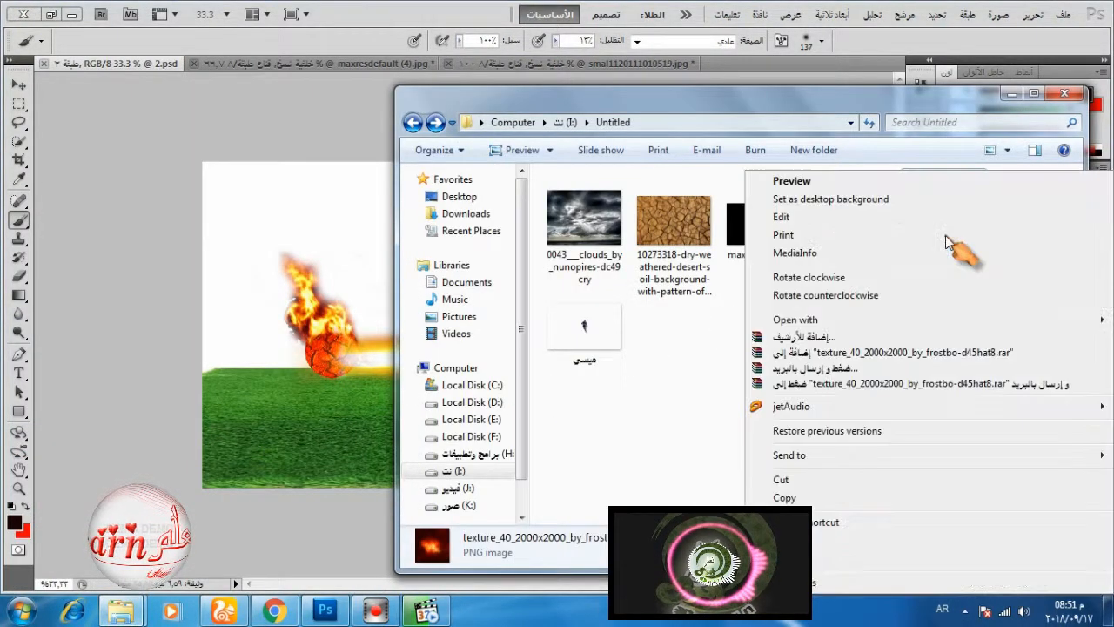
{"action": "mouse_move", "coordinate": [845, 319]}
{"action": "left_click", "coordinate": [649, 324]}
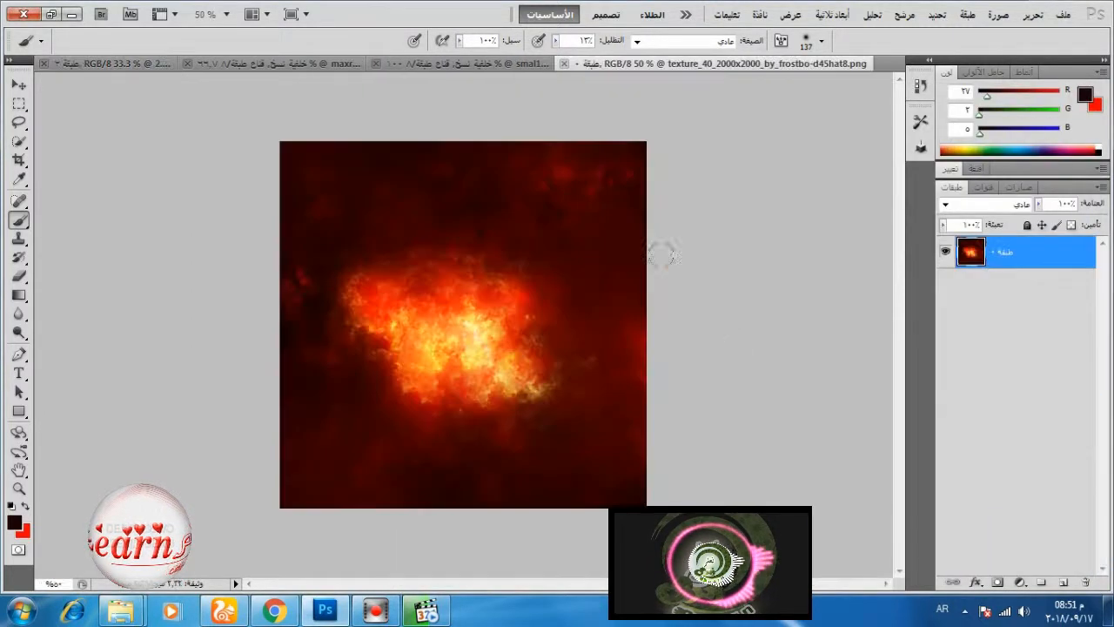
Copy the fiery texture into 2.psd above the grass layer and stretch it across the full canvas width up to the upper edge.
{"action": "left_click", "coordinate": [18, 84]}
{"action": "left_click_drag", "start_coordinate": [435, 263], "coordinate": [387, 309]}
{"action": "left_click", "coordinate": [1033, 14]}
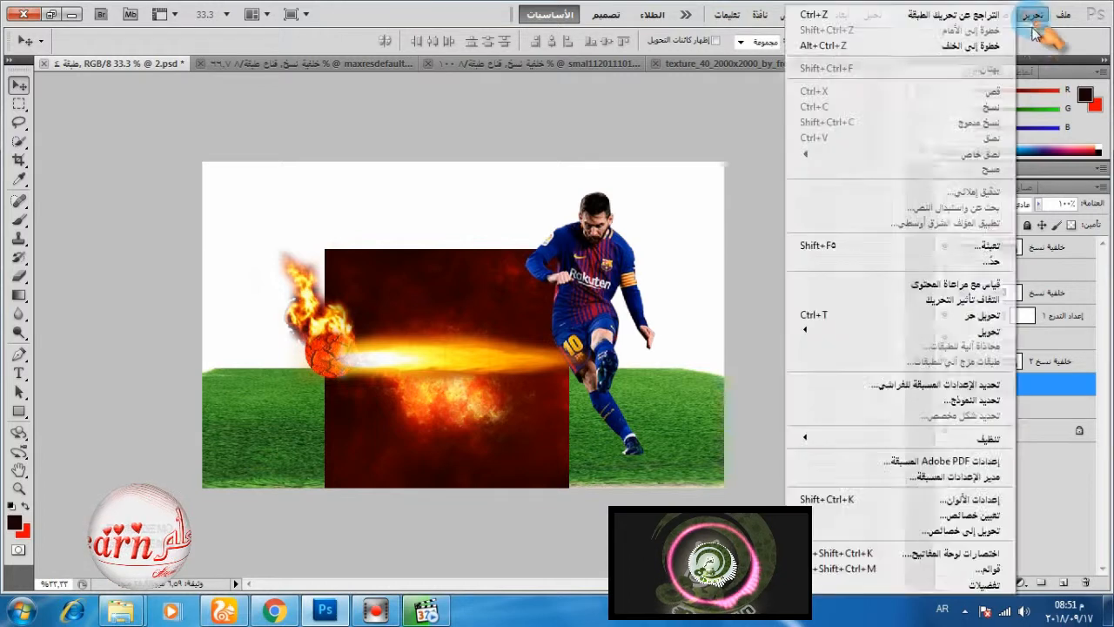
{"action": "left_click", "coordinate": [984, 315]}
{"action": "left_click_drag", "start_coordinate": [570, 493], "coordinate": [724, 430]}
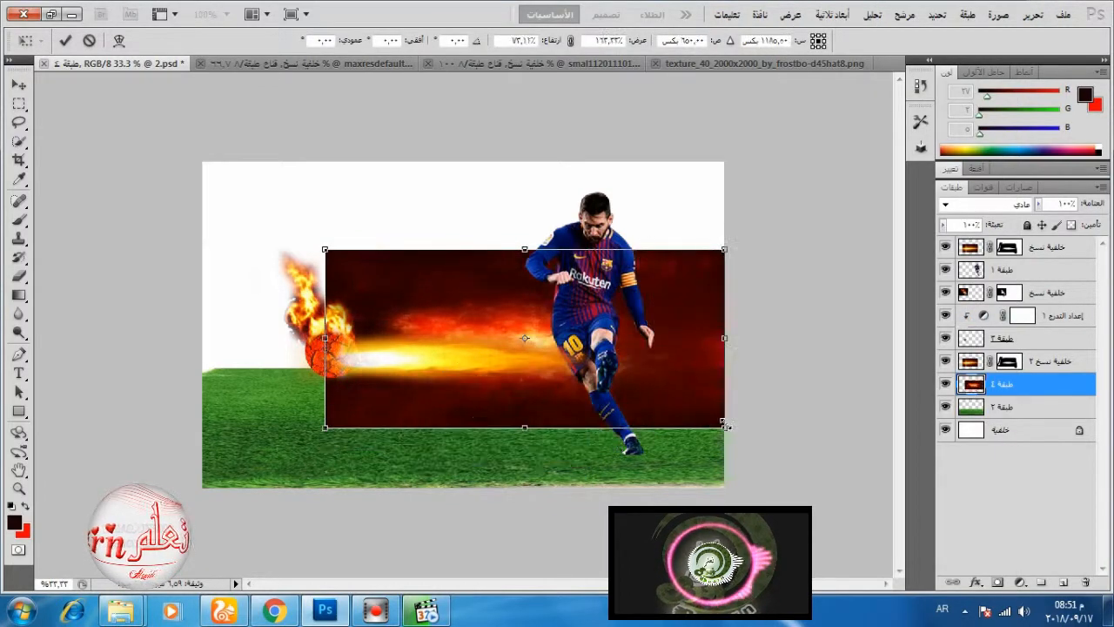
{"action": "left_click_drag", "start_coordinate": [325, 248], "coordinate": [206, 166]}
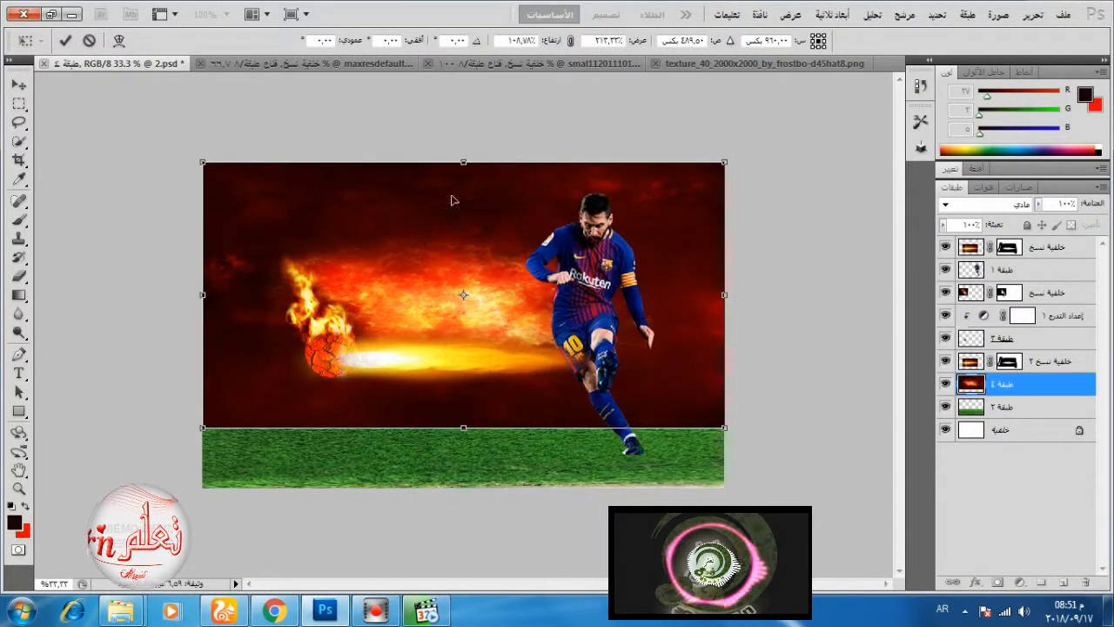
Lower the texture layer's opacity to 65%, raise its bottom edge over the grass, apply the transform, and restore the opacity to 100%.
{"action": "left_click", "coordinate": [1038, 204]}
{"action": "left_click_drag", "start_coordinate": [1043, 220], "coordinate": [1011, 224]}
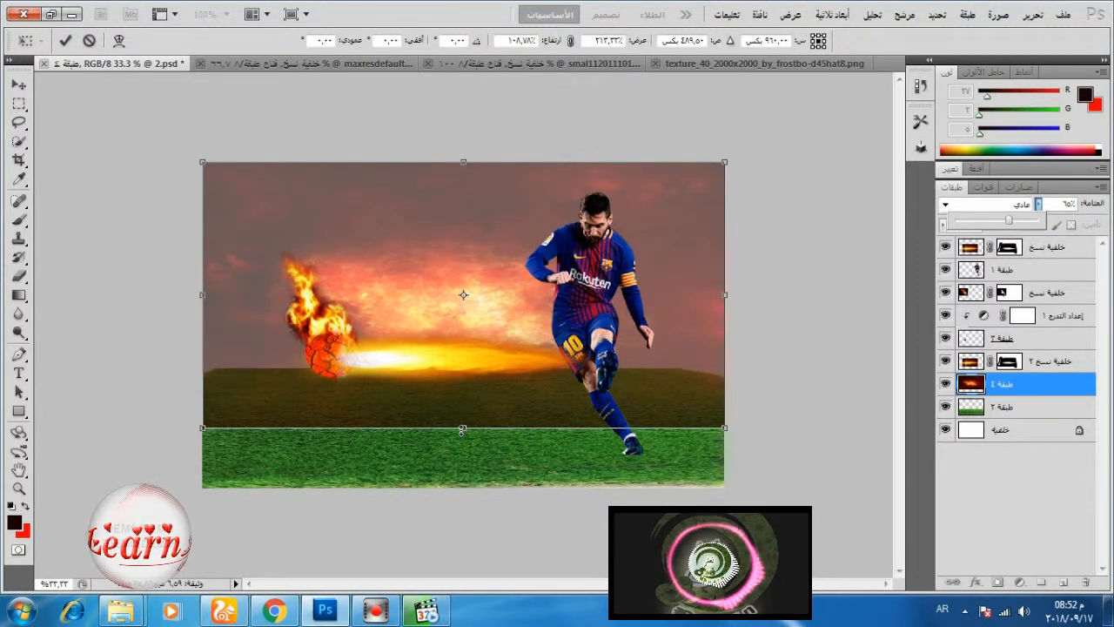
{"action": "left_click_drag", "start_coordinate": [462, 430], "coordinate": [462, 411]}
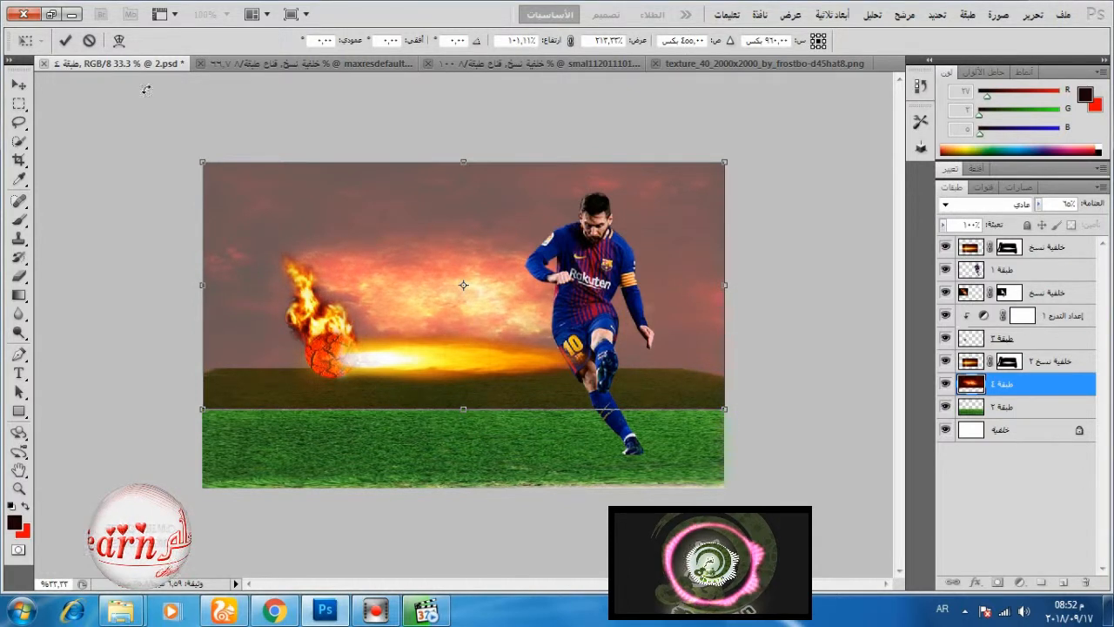
{"action": "left_click", "coordinate": [65, 40]}
{"action": "left_click", "coordinate": [1038, 203]}
{"action": "left_click_drag", "start_coordinate": [1037, 221], "coordinate": [1083, 238]}
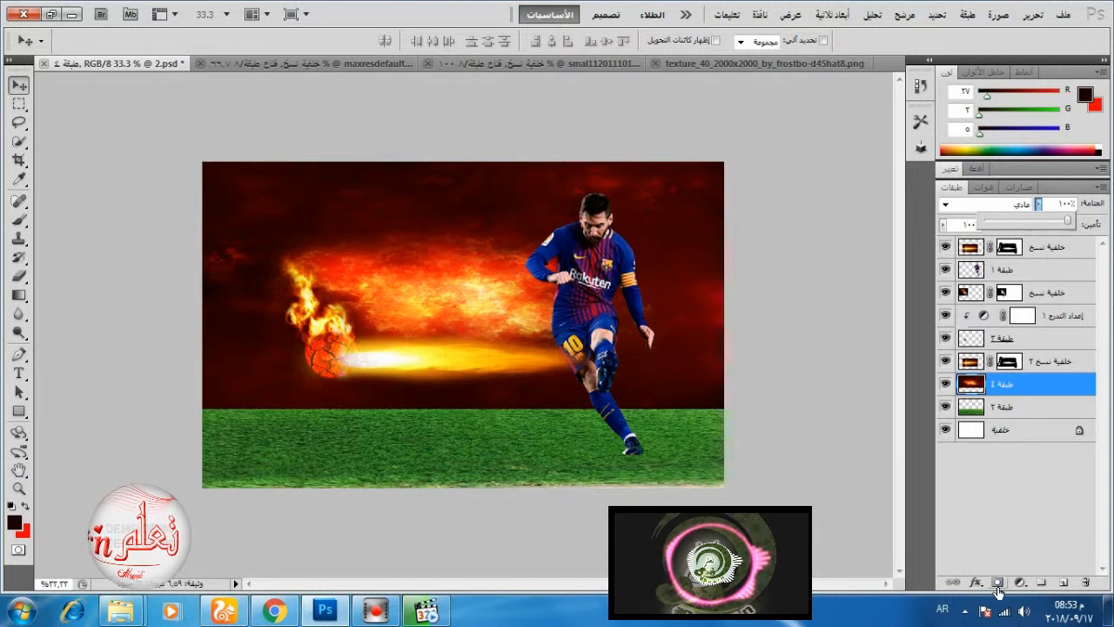
Add a layer mask to the texture layer and paint black along its lower edge with a 13% opacity brush.
{"action": "left_click", "coordinate": [998, 583]}
{"action": "left_click", "coordinate": [12, 505]}
{"action": "left_click", "coordinate": [19, 219]}
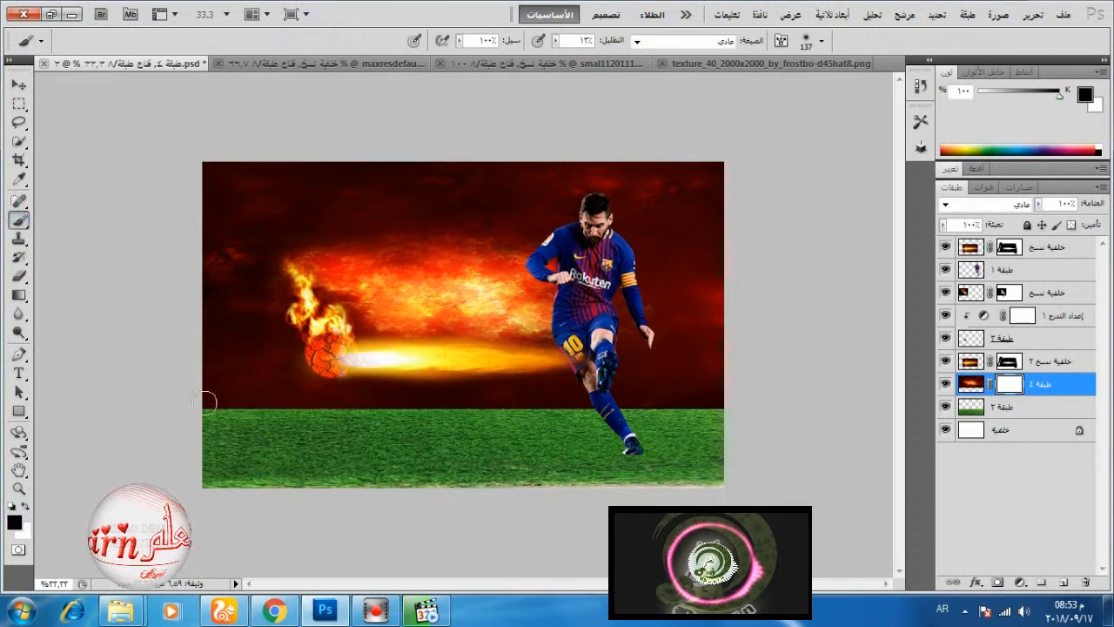
{"action": "left_click_drag", "start_coordinate": [204, 403], "coordinate": [722, 402]}
Fade the texture's lower edge into the grass with further black mask strokes using a stronger, resized brush, and make white the foreground colour.
{"action": "left_click", "coordinate": [555, 41]}
{"action": "left_click_drag", "start_coordinate": [558, 57], "coordinate": [629, 68]}
{"action": "mouse_move", "coordinate": [202, 402]}
{"action": "left_mouse_down"}
{"action": "mouse_move", "coordinate": [423, 413]}
{"action": "mouse_move", "coordinate": [718, 405]}
{"action": "left_mouse_up"}
{"action": "right_click", "coordinate": [636, 390]}
{"action": "mouse_move", "coordinate": [559, 422]}
{"action": "left_mouse_down"}
{"action": "mouse_move", "coordinate": [192, 423]}
{"action": "mouse_move", "coordinate": [451, 393]}
{"action": "mouse_move", "coordinate": [702, 390]}
{"action": "mouse_move", "coordinate": [732, 415]}
{"action": "mouse_move", "coordinate": [174, 406]}
{"action": "left_mouse_up"}
{"action": "left_click", "coordinate": [19, 488]}
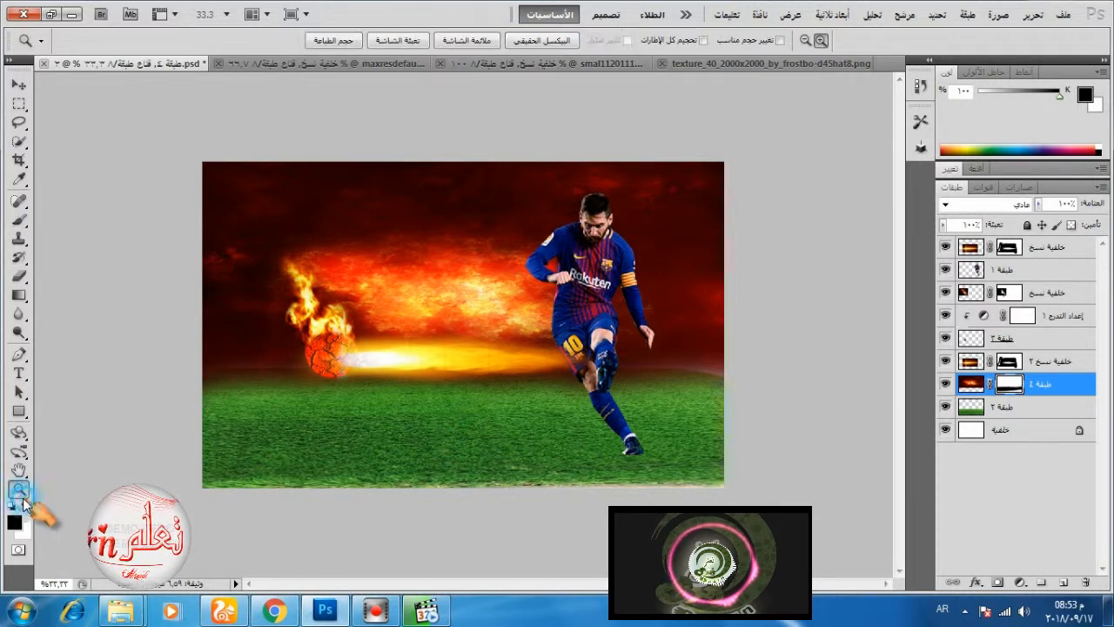
{"action": "left_click", "coordinate": [26, 507]}
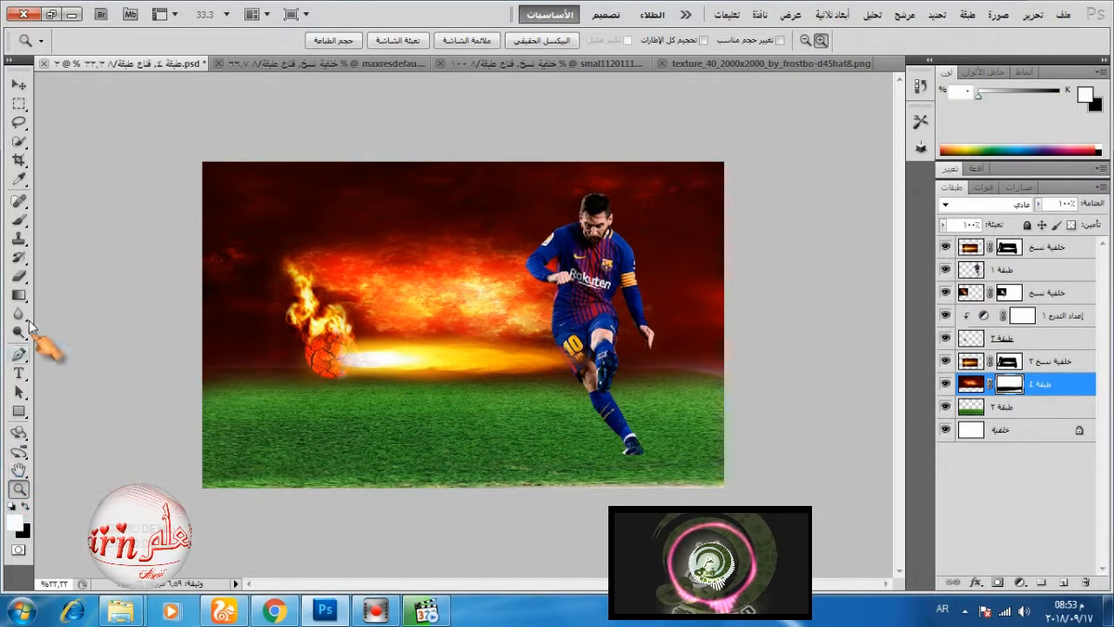
With the fiery texture layer temporarily hidden, add a solid-colour fill layer in #151414 directly above the background layer.
{"action": "left_click", "coordinate": [19, 221]}
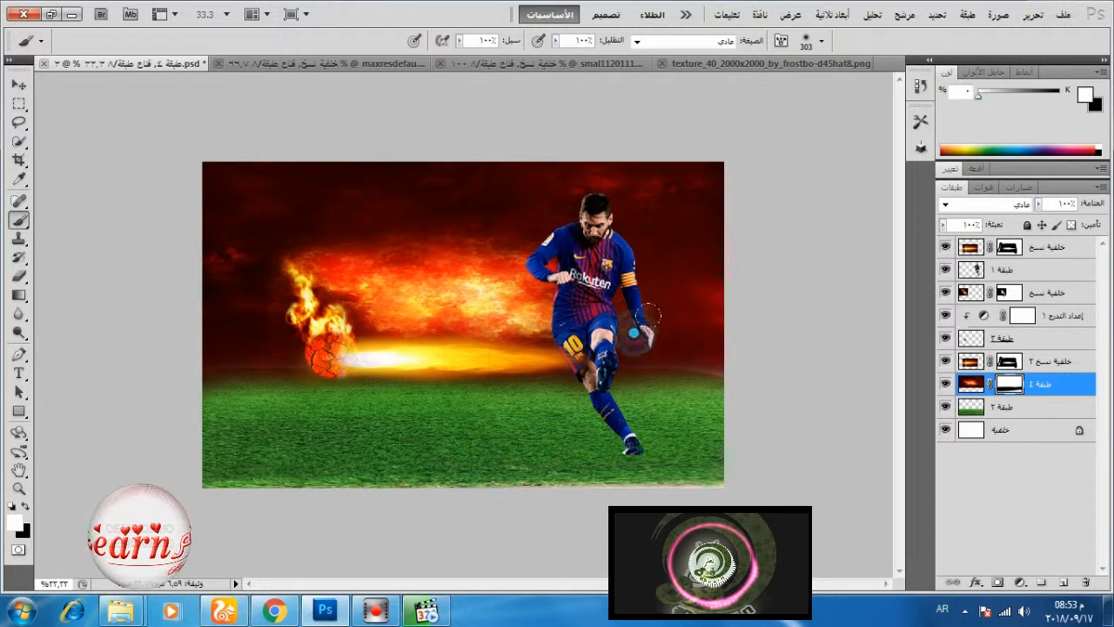
{"action": "left_click", "coordinate": [946, 384]}
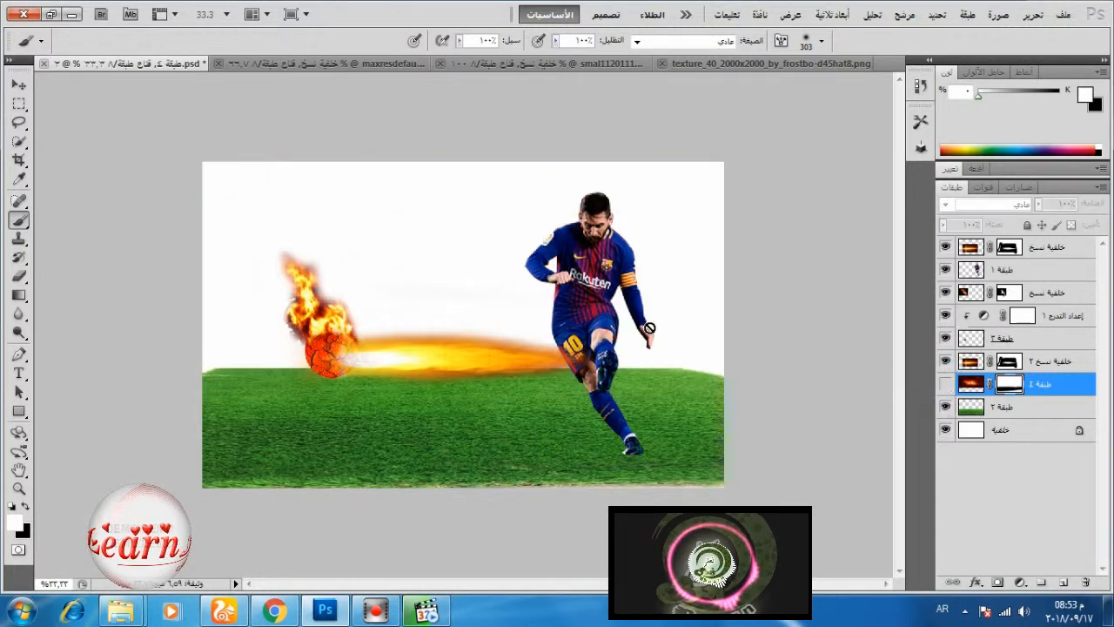
{"action": "left_click", "coordinate": [1040, 429]}
{"action": "left_click", "coordinate": [1021, 582]}
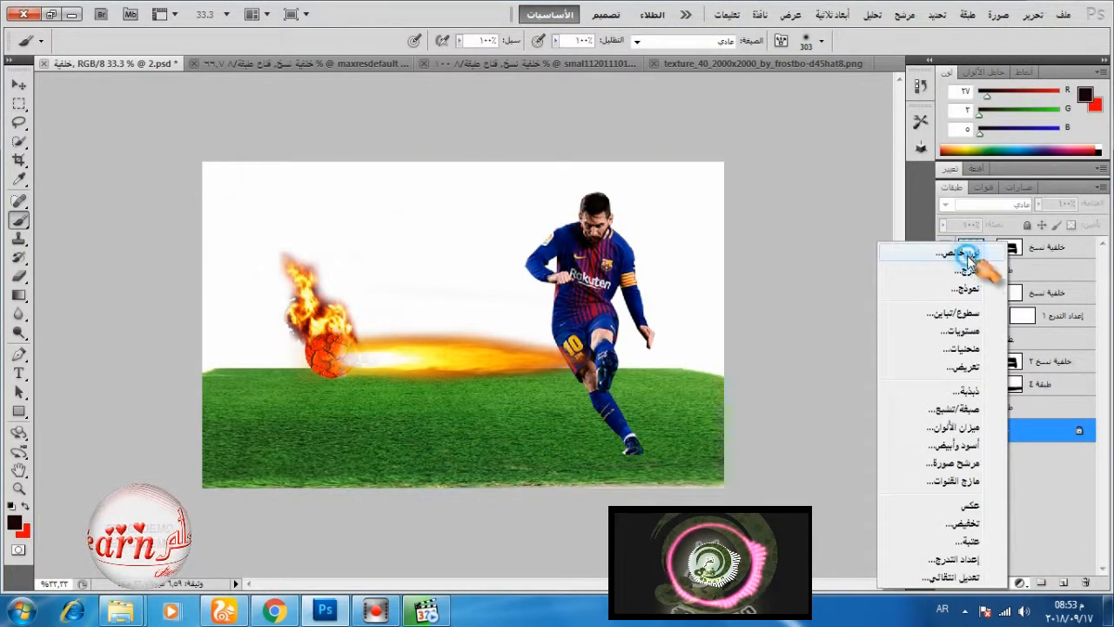
{"action": "left_click", "coordinate": [952, 251]}
{"action": "left_click", "coordinate": [838, 344]}
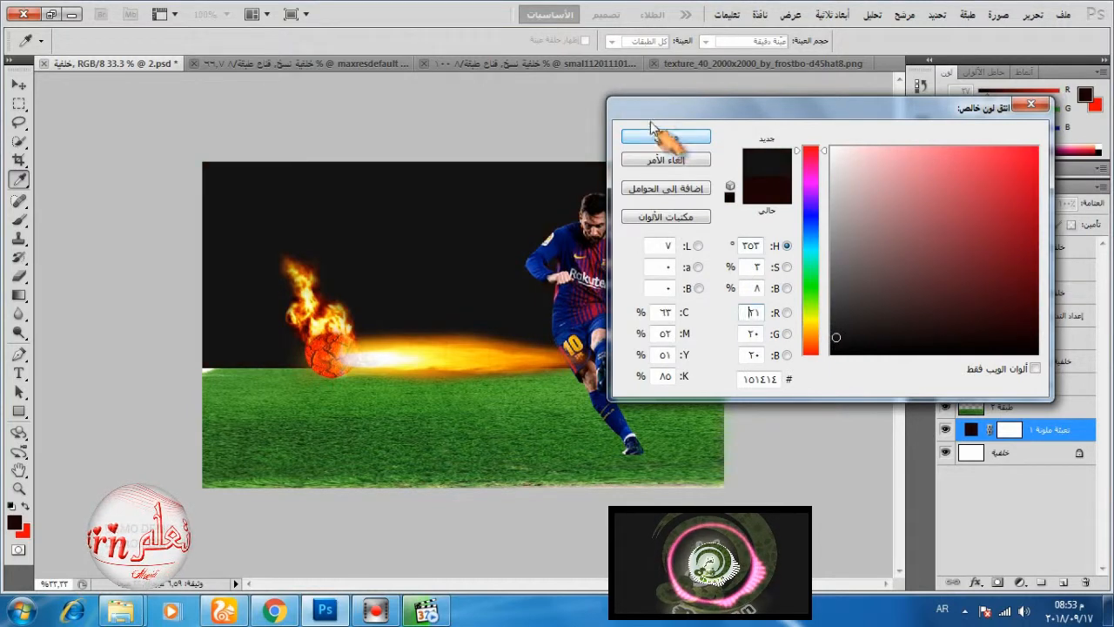
{"action": "left_click", "coordinate": [666, 136]}
{"action": "left_click", "coordinate": [946, 385]}
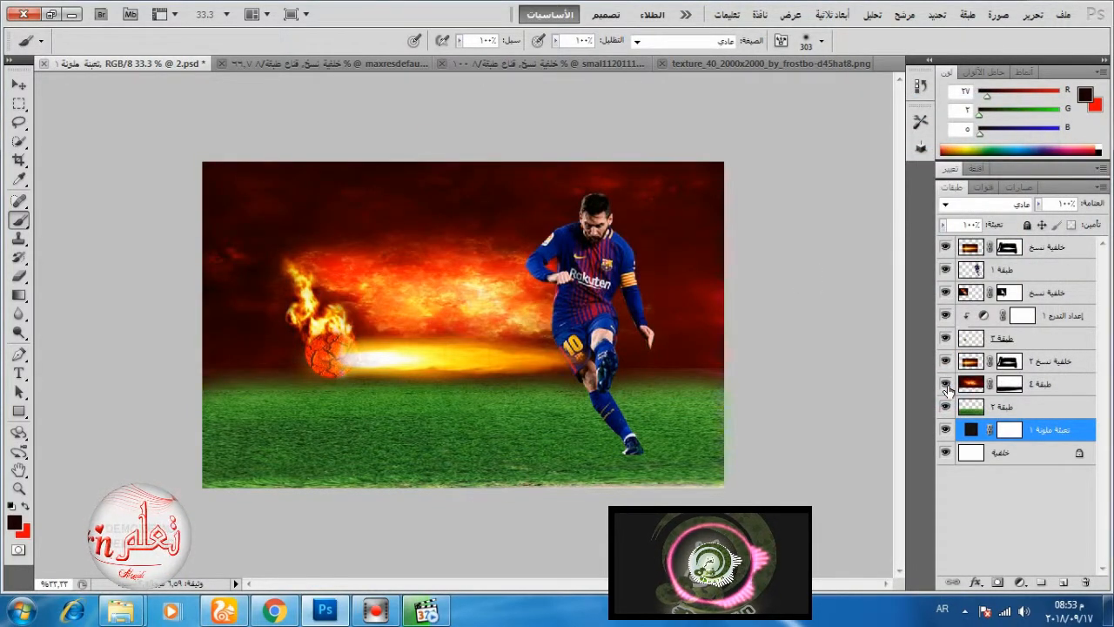
Move the dark fill layer above the grass layer and paint black on its mask over the grass, keeping the texture hidden while painting.
{"action": "left_click", "coordinate": [947, 384]}
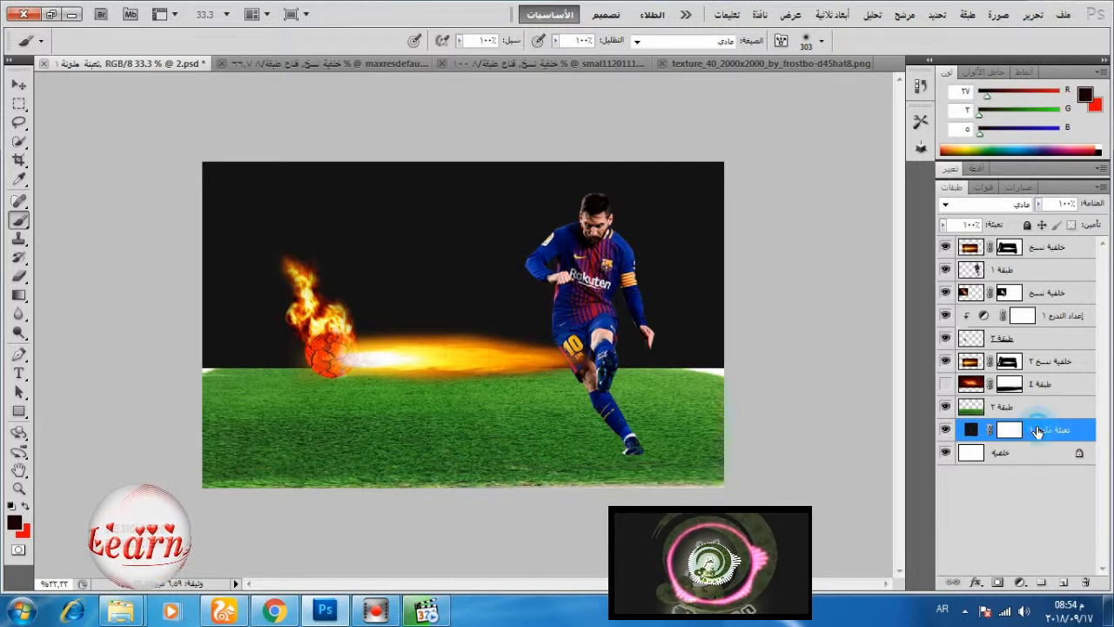
{"action": "left_click_drag", "start_coordinate": [1038, 432], "coordinate": [1036, 406]}
{"action": "left_click", "coordinate": [1010, 406]}
{"action": "key", "text": "d"}
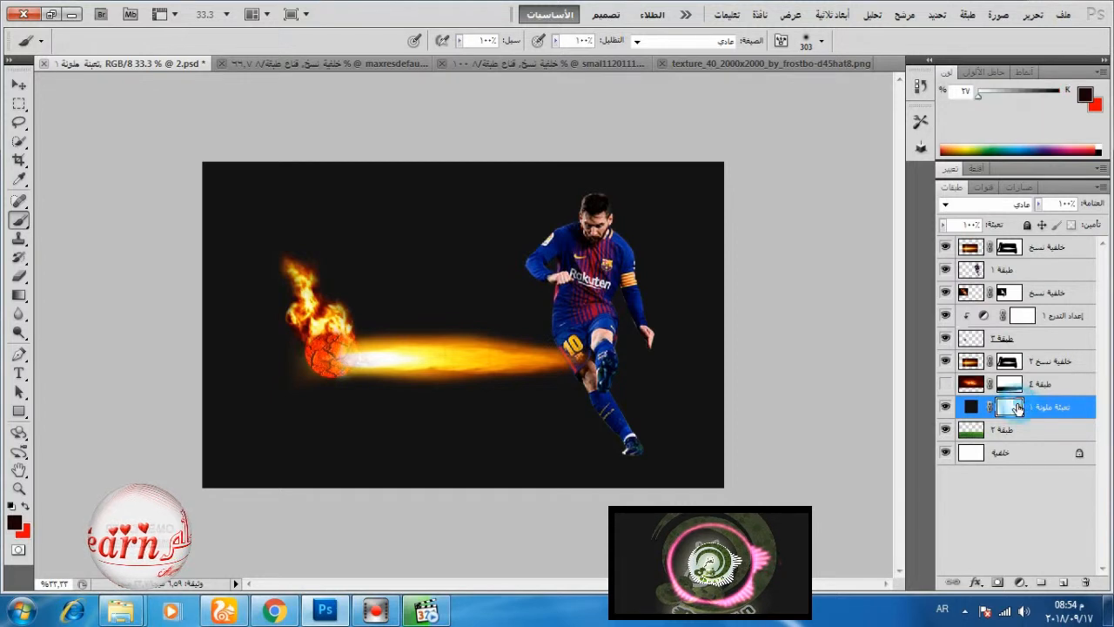
{"action": "left_click", "coordinate": [25, 506]}
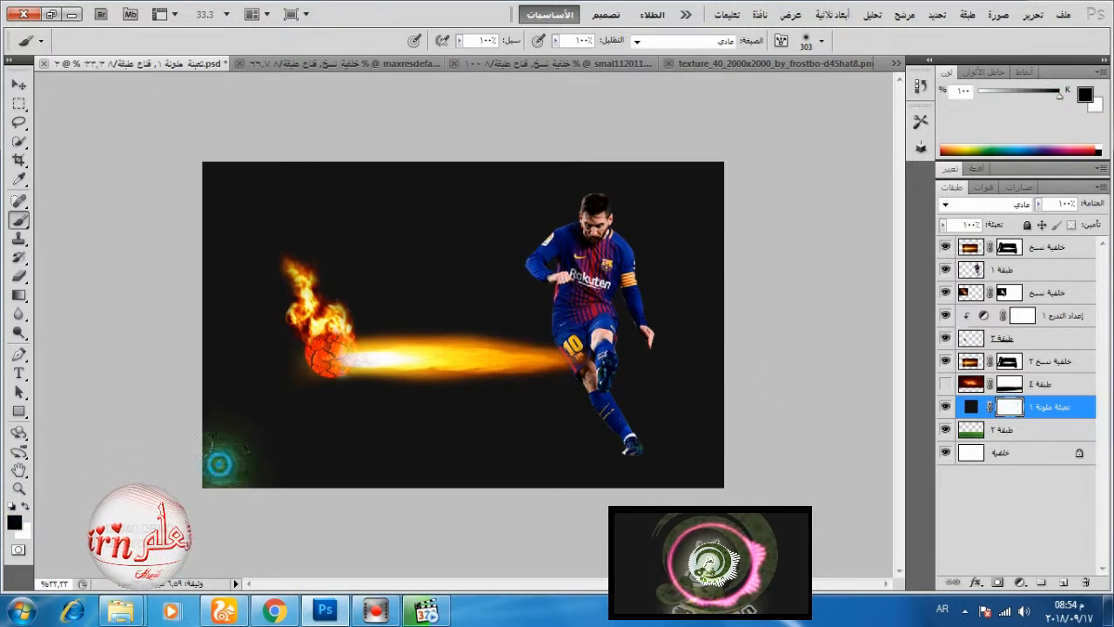
{"action": "mouse_move", "coordinate": [217, 458]}
{"action": "left_mouse_down"}
{"action": "mouse_move", "coordinate": [688, 435]}
{"action": "mouse_move", "coordinate": [286, 403]}
{"action": "mouse_move", "coordinate": [322, 392]}
{"action": "mouse_move", "coordinate": [715, 409]}
{"action": "mouse_move", "coordinate": [609, 394]}
{"action": "mouse_move", "coordinate": [375, 394]}
{"action": "left_mouse_up"}
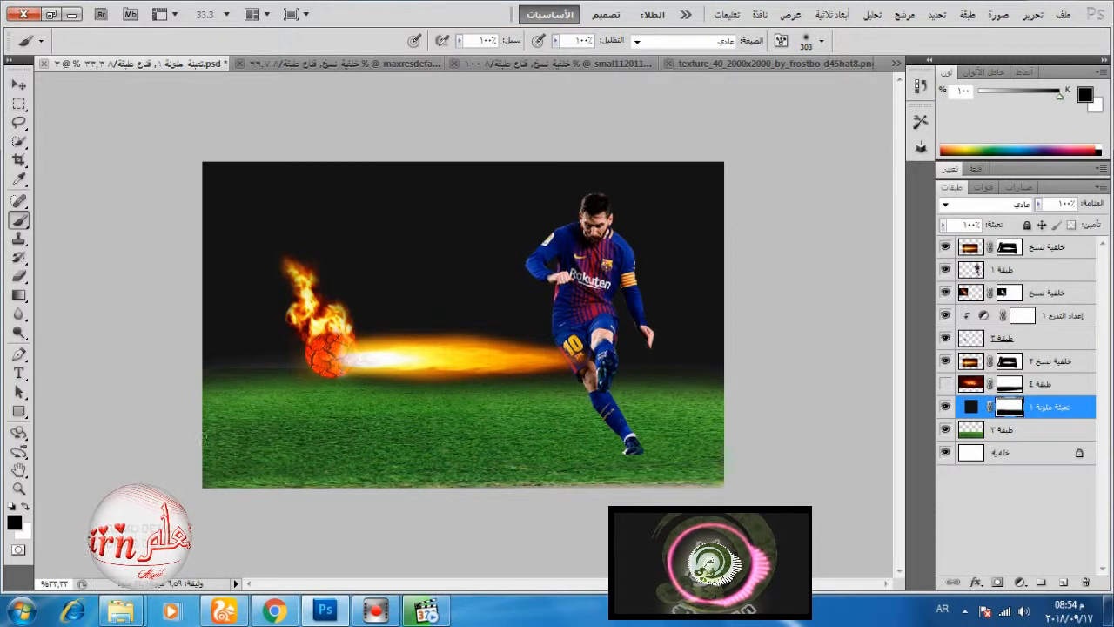
{"action": "left_click", "coordinate": [25, 506]}
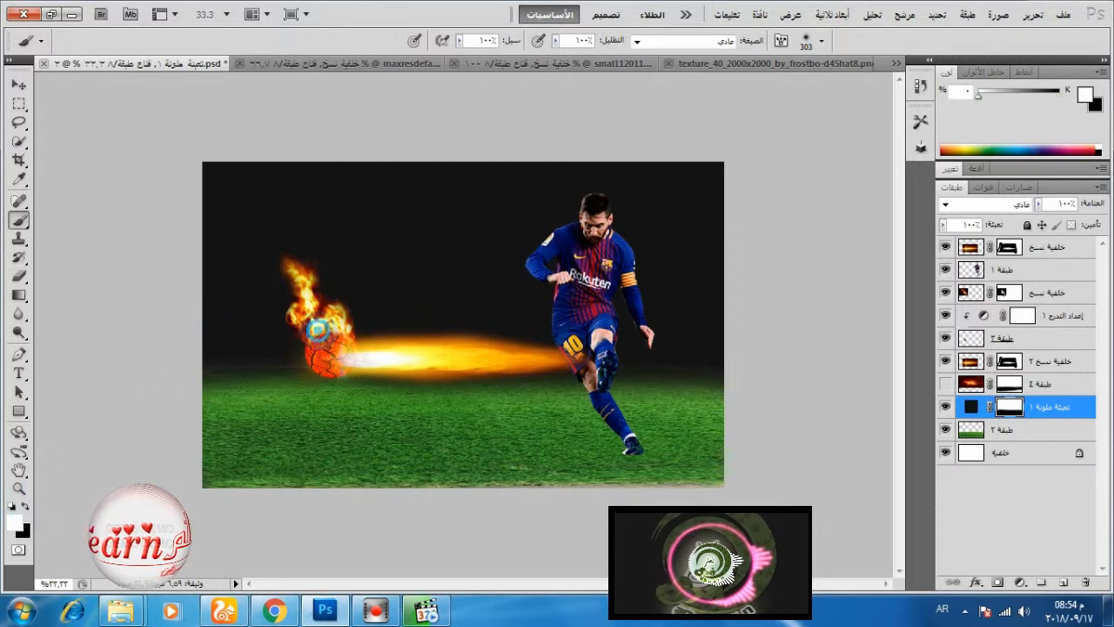
{"action": "left_click", "coordinate": [946, 384]}
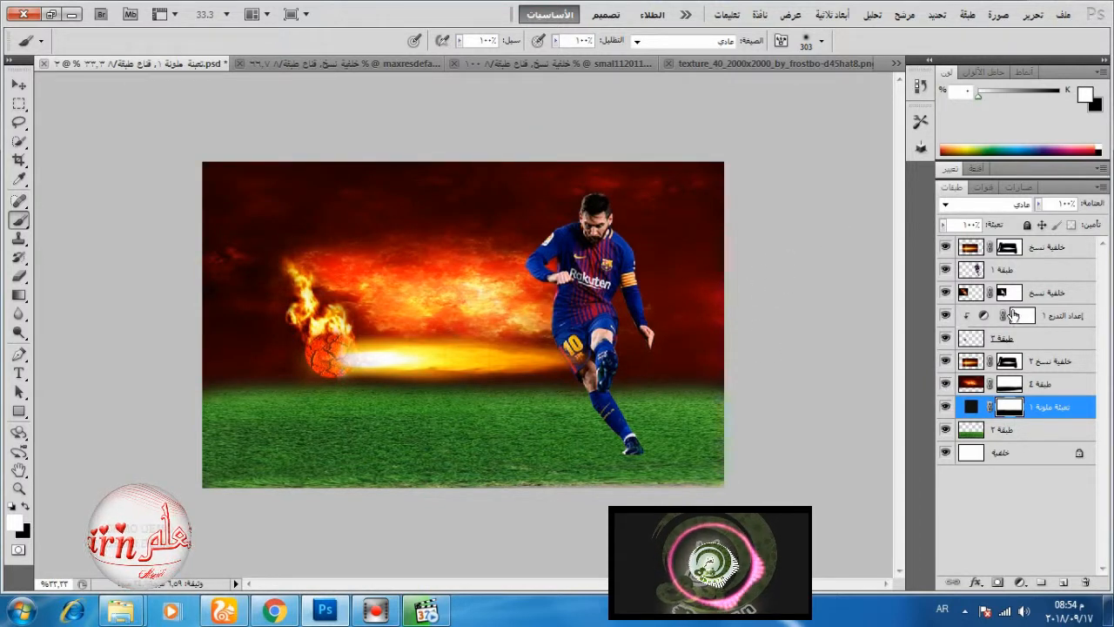
Add a Curves adjustment clipped to the footballer layer and lower the white point's output to 109.
{"action": "left_click", "coordinate": [1032, 252]}
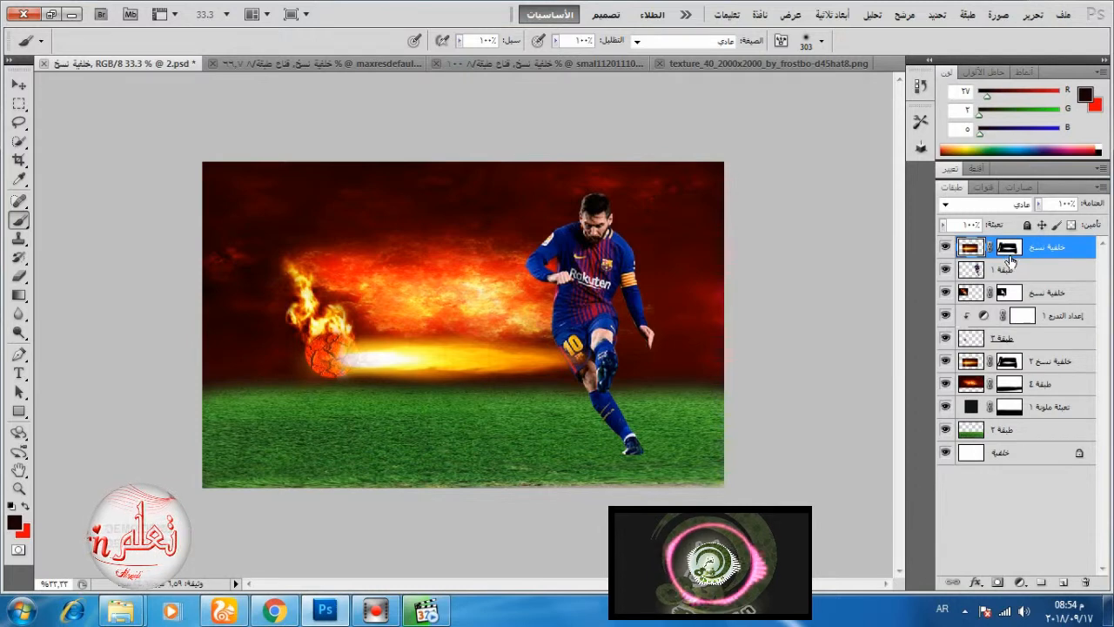
{"action": "left_click", "coordinate": [1008, 273]}
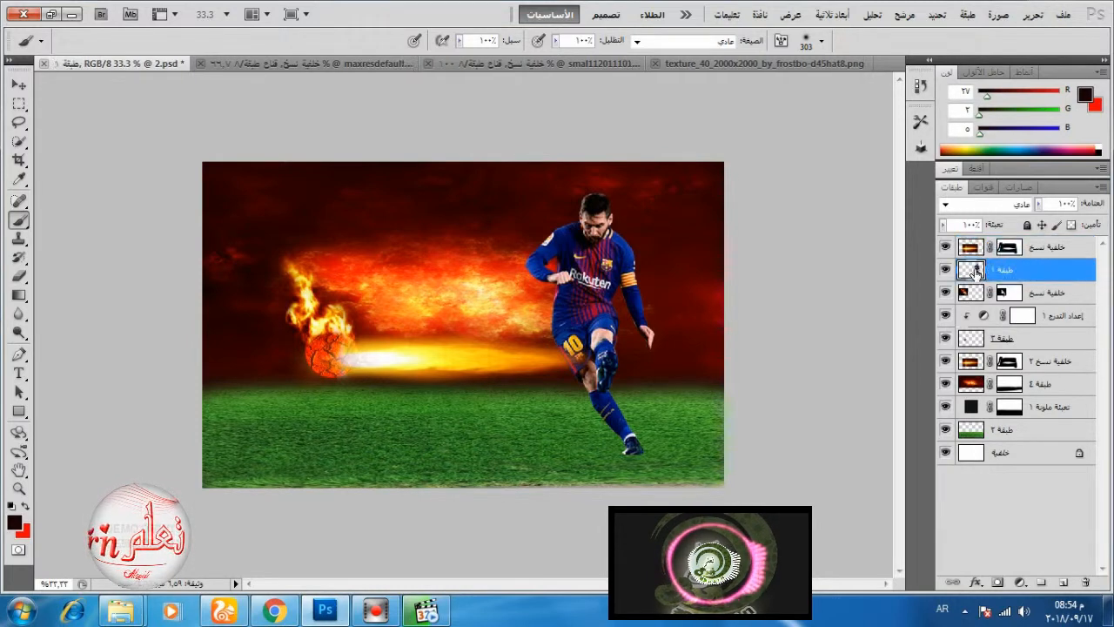
{"action": "left_click", "coordinate": [1019, 586]}
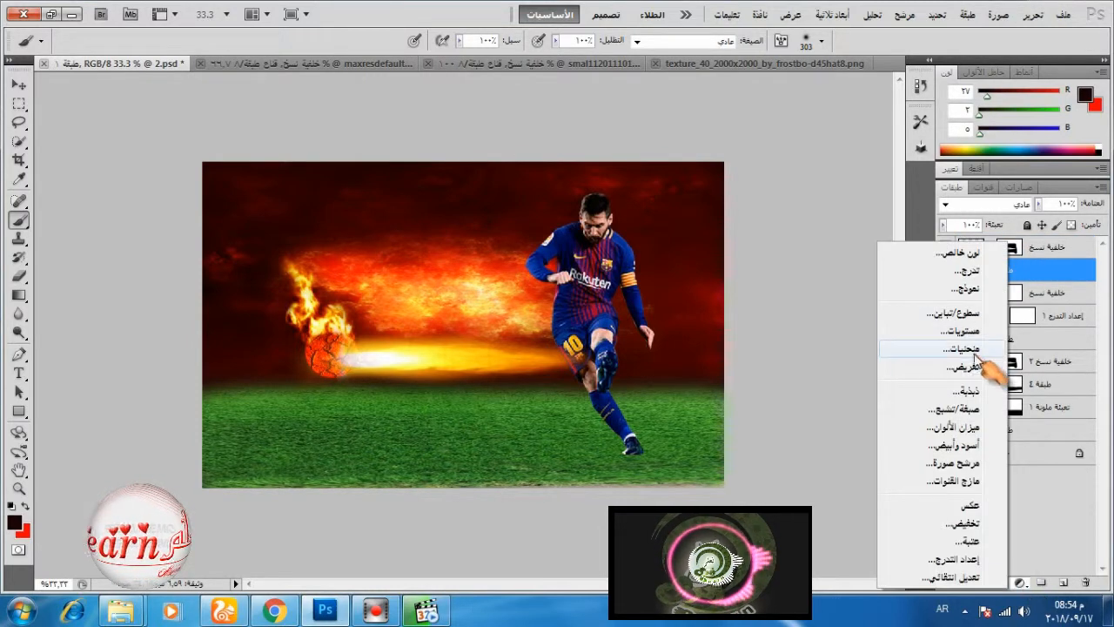
{"action": "left_click", "coordinate": [1037, 365]}
{"action": "left_click_drag", "start_coordinate": [1069, 235], "coordinate": [1072, 309]}
{"action": "left_click", "coordinate": [1054, 446]}
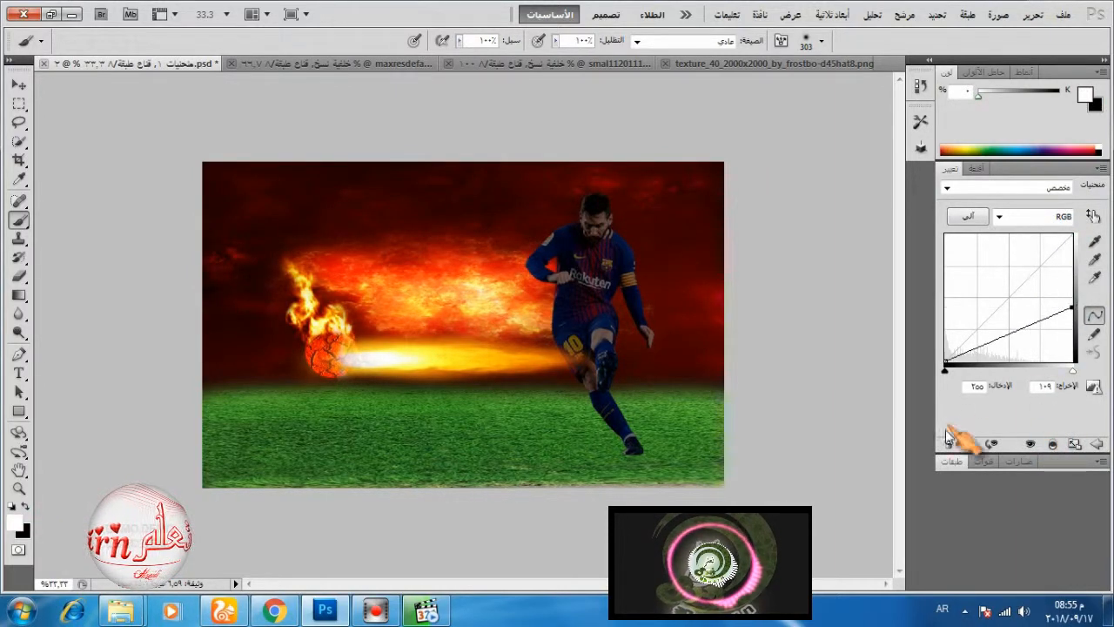
{"action": "left_click", "coordinate": [950, 461]}
Paint black on the Curves mask along the footballer's side facing the ball, using brush opacities of 100%, 7% and 97%.
{"action": "left_click", "coordinate": [25, 505]}
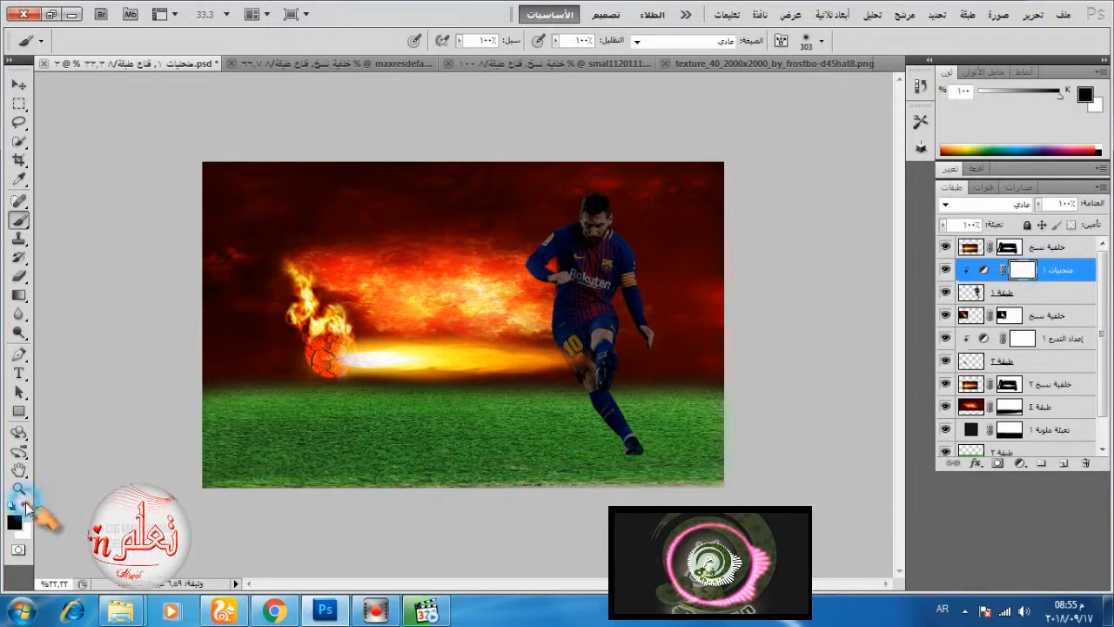
{"action": "mouse_move", "coordinate": [513, 211]}
{"action": "left_mouse_down"}
{"action": "mouse_move", "coordinate": [515, 253]}
{"action": "mouse_move", "coordinate": [543, 199]}
{"action": "mouse_move", "coordinate": [552, 383]}
{"action": "left_mouse_up"}
{"action": "left_click", "coordinate": [554, 40]}
{"action": "left_click", "coordinate": [478, 58]}
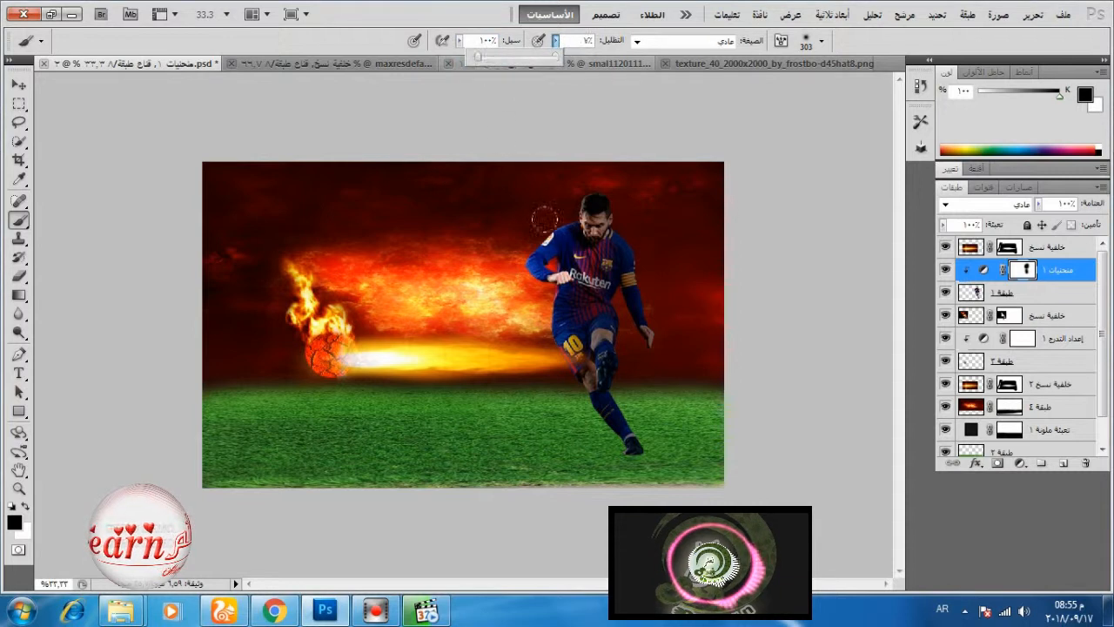
{"action": "mouse_move", "coordinate": [570, 228]}
{"action": "left_mouse_down"}
{"action": "mouse_move", "coordinate": [550, 210]}
{"action": "mouse_move", "coordinate": [559, 336]}
{"action": "mouse_move", "coordinate": [546, 375]}
{"action": "mouse_move", "coordinate": [564, 395]}
{"action": "left_mouse_up"}
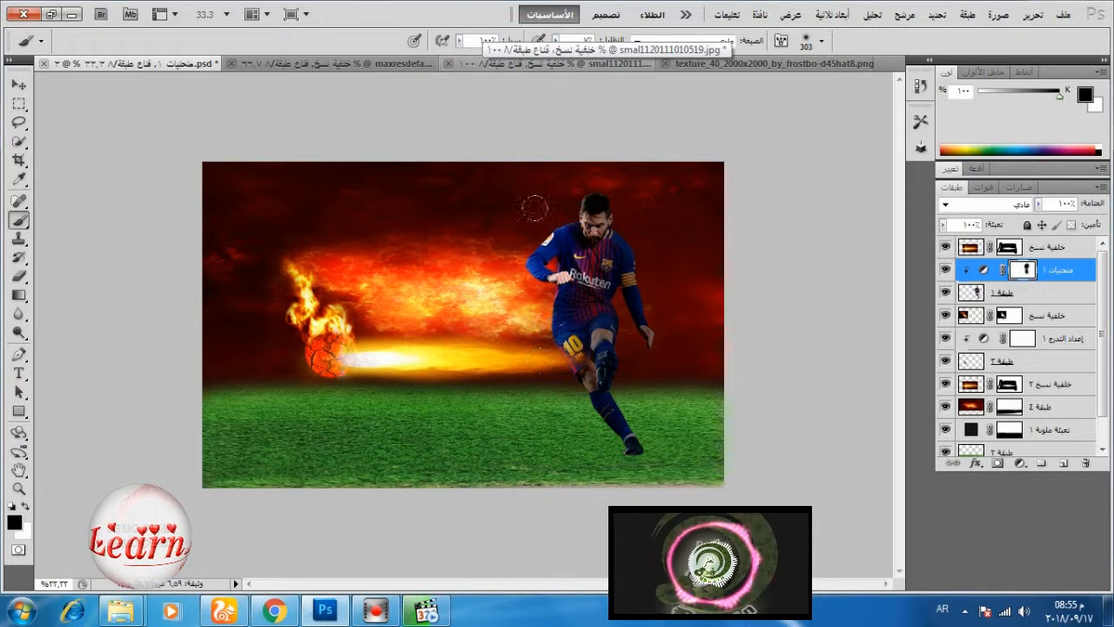
{"action": "left_click", "coordinate": [555, 41]}
{"action": "left_click_drag", "start_coordinate": [557, 56], "coordinate": [630, 57]}
{"action": "mouse_move", "coordinate": [529, 263]}
{"action": "left_mouse_down"}
{"action": "mouse_move", "coordinate": [555, 217]}
{"action": "mouse_move", "coordinate": [528, 266]}
{"action": "mouse_move", "coordinate": [525, 396]}
{"action": "left_mouse_up"}
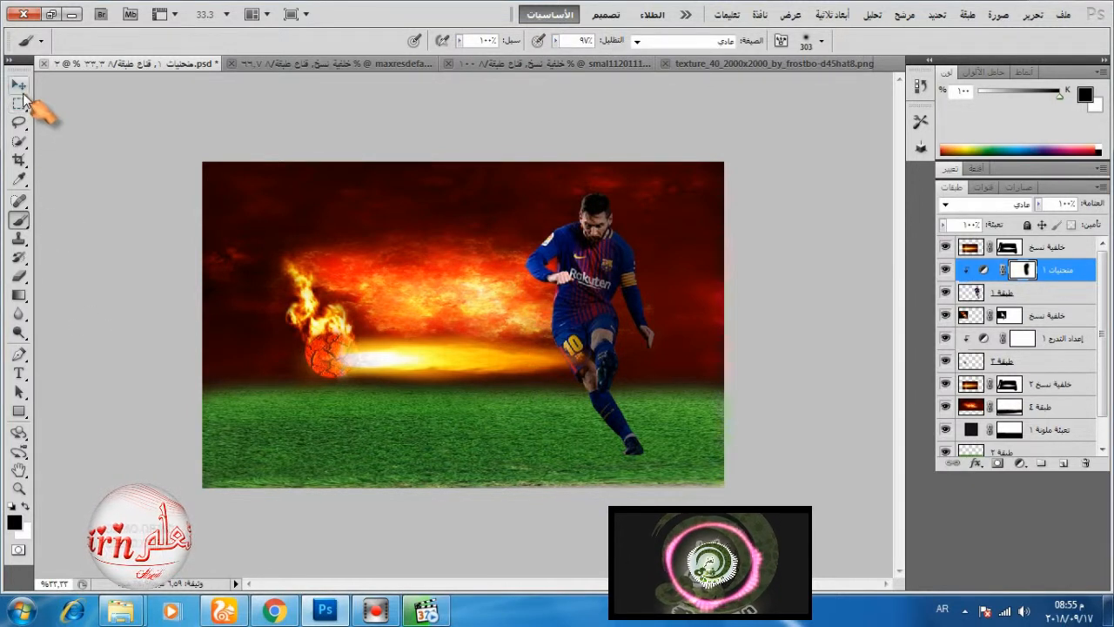
Rotate the ball's flame layer about 59°, stretch its height to 155.41%, and position it so the flame trails from the ball toward the footballer.
{"action": "left_click", "coordinate": [973, 321]}
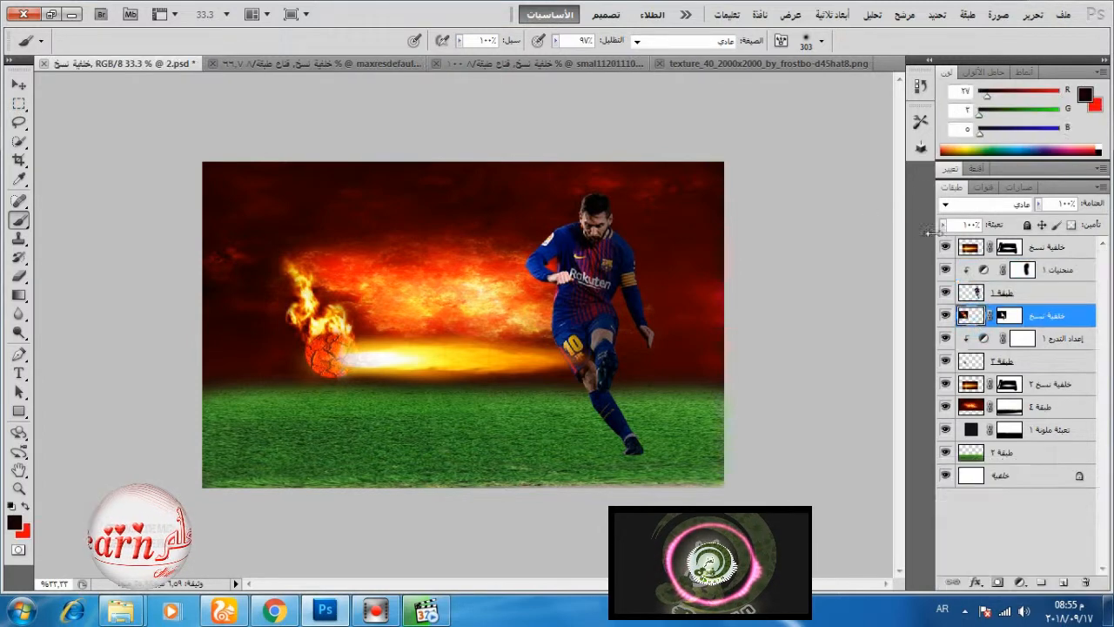
{"action": "left_click", "coordinate": [1033, 15]}
{"action": "left_click", "coordinate": [862, 316]}
{"action": "left_click_drag", "start_coordinate": [416, 365], "coordinate": [329, 407]}
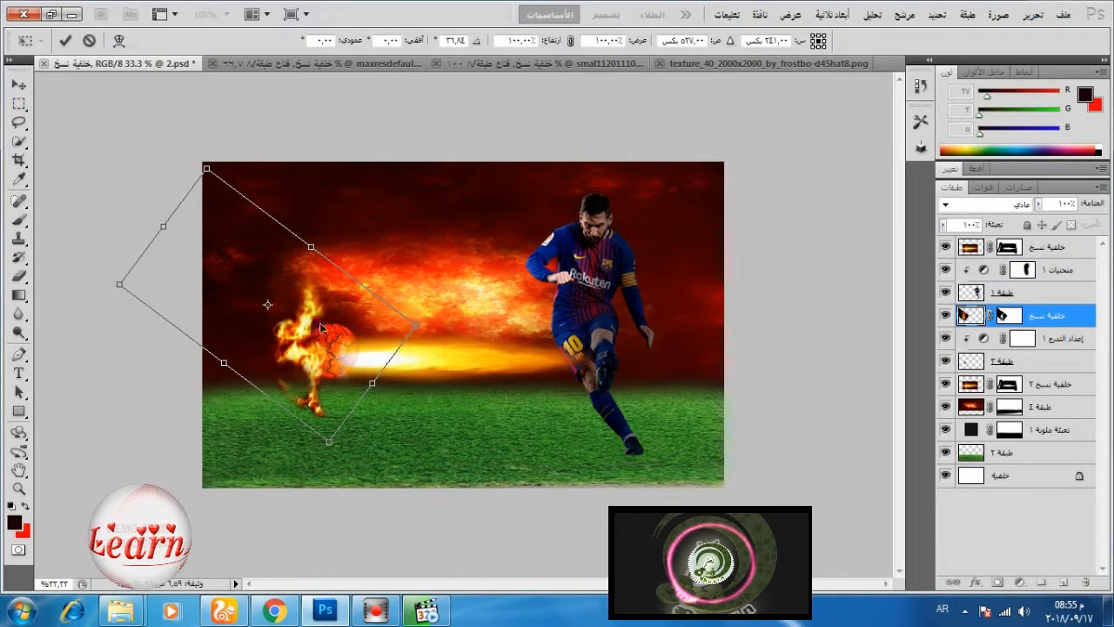
{"action": "left_click_drag", "start_coordinate": [323, 331], "coordinate": [369, 311]}
{"action": "left_click_drag", "start_coordinate": [357, 226], "coordinate": [488, 209]}
{"action": "left_click_drag", "start_coordinate": [528, 242], "coordinate": [521, 308]}
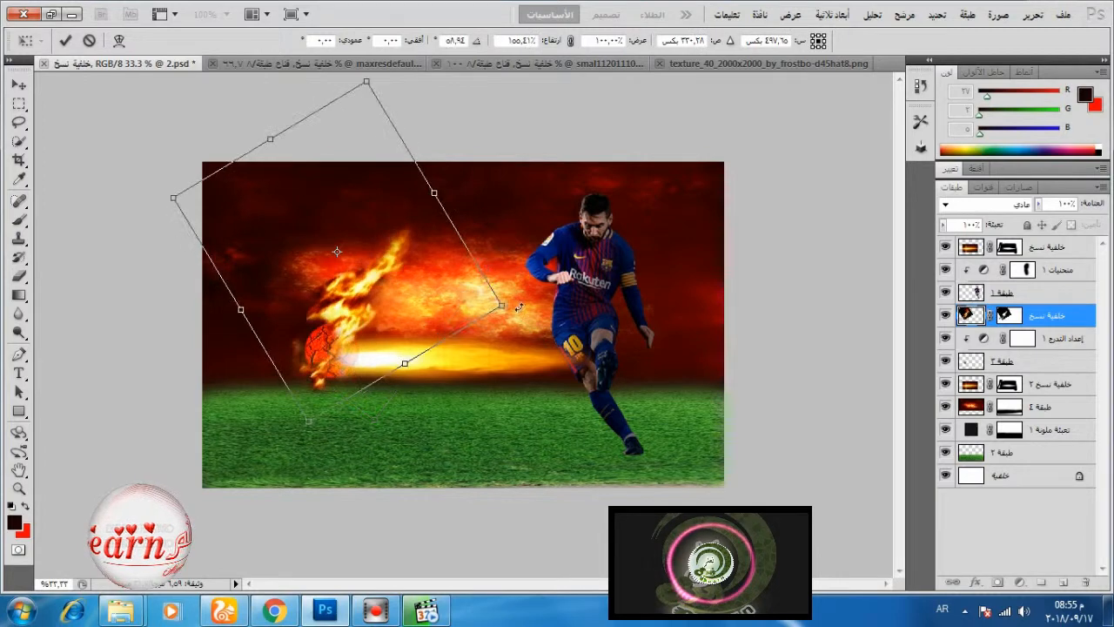
{"action": "left_click_drag", "start_coordinate": [374, 259], "coordinate": [385, 271]}
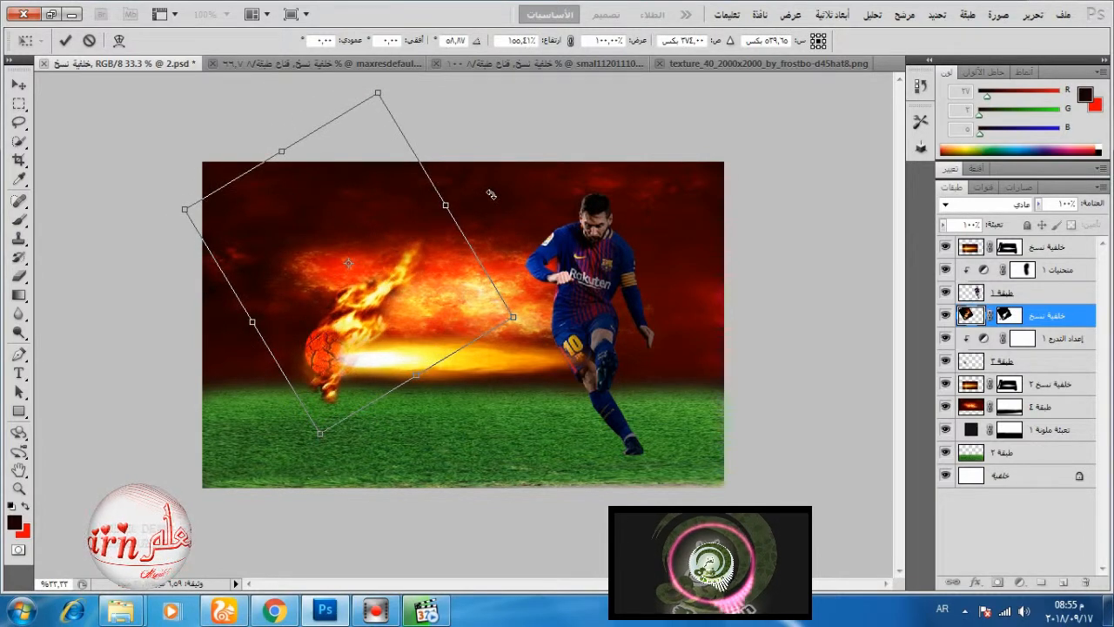
{"action": "left_click", "coordinate": [66, 41]}
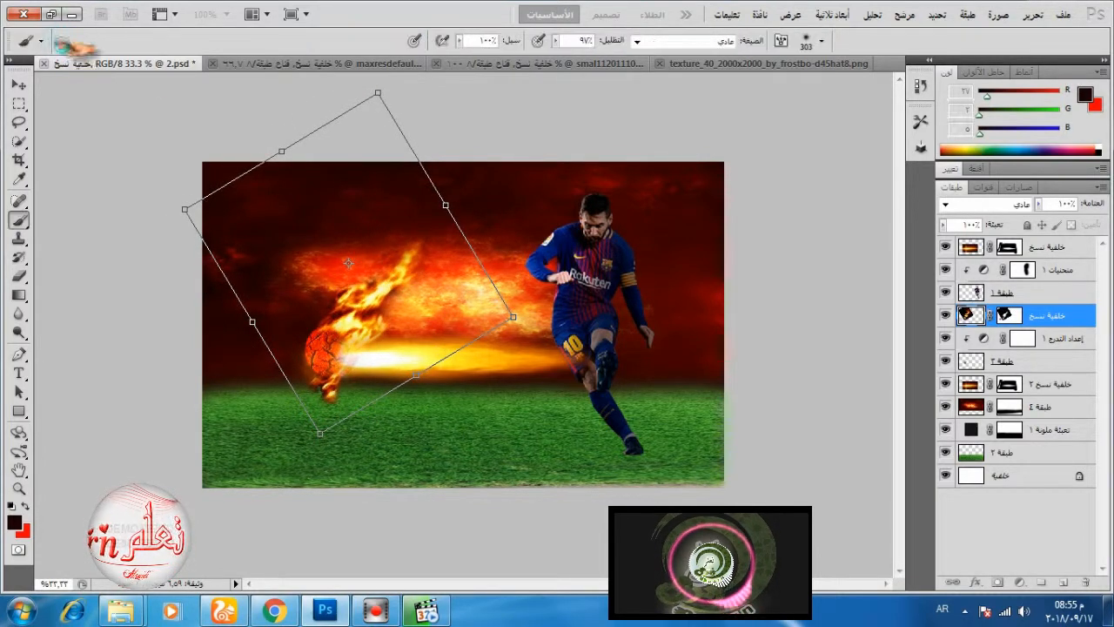
Paint black on the flame layer's mask to erase the flame spilling below and behind the ball.
{"action": "left_click", "coordinate": [1012, 316]}
{"action": "mouse_move", "coordinate": [321, 404]}
{"action": "left_mouse_down"}
{"action": "mouse_move", "coordinate": [282, 389]}
{"action": "mouse_move", "coordinate": [296, 360]}
{"action": "left_mouse_up"}
{"action": "left_click_drag", "start_coordinate": [301, 399], "coordinate": [282, 381]}
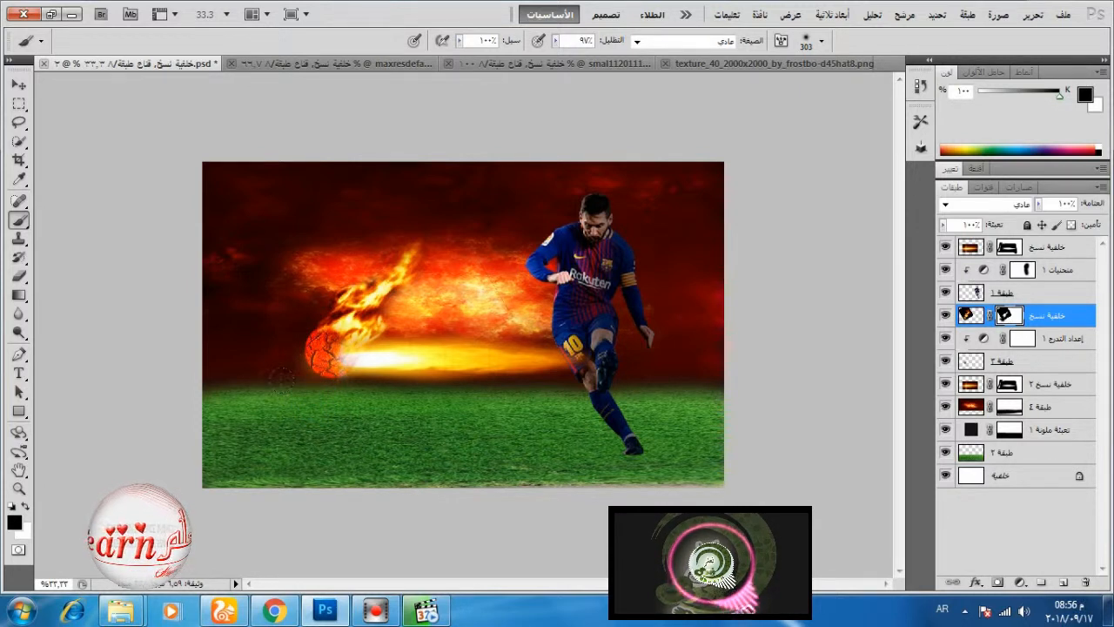
Add a Color Balance adjustment above the texture layer with midtones at cyan-red +30, magenta-green -16 and yellow-blue -1.
{"action": "left_click", "coordinate": [1032, 250]}
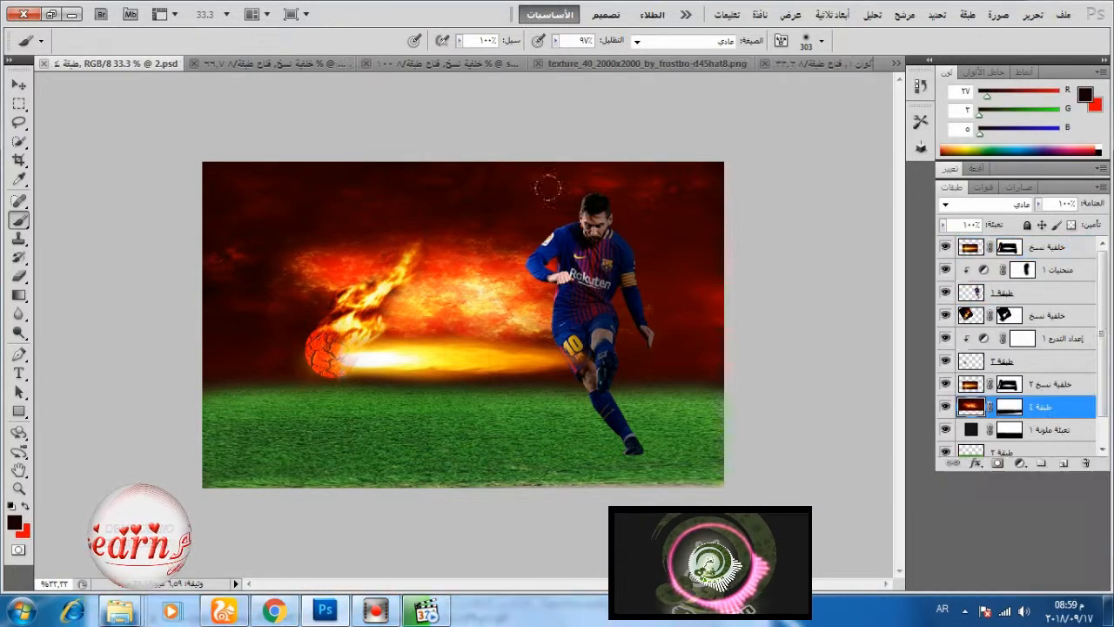
{"action": "left_click", "coordinate": [1018, 465]}
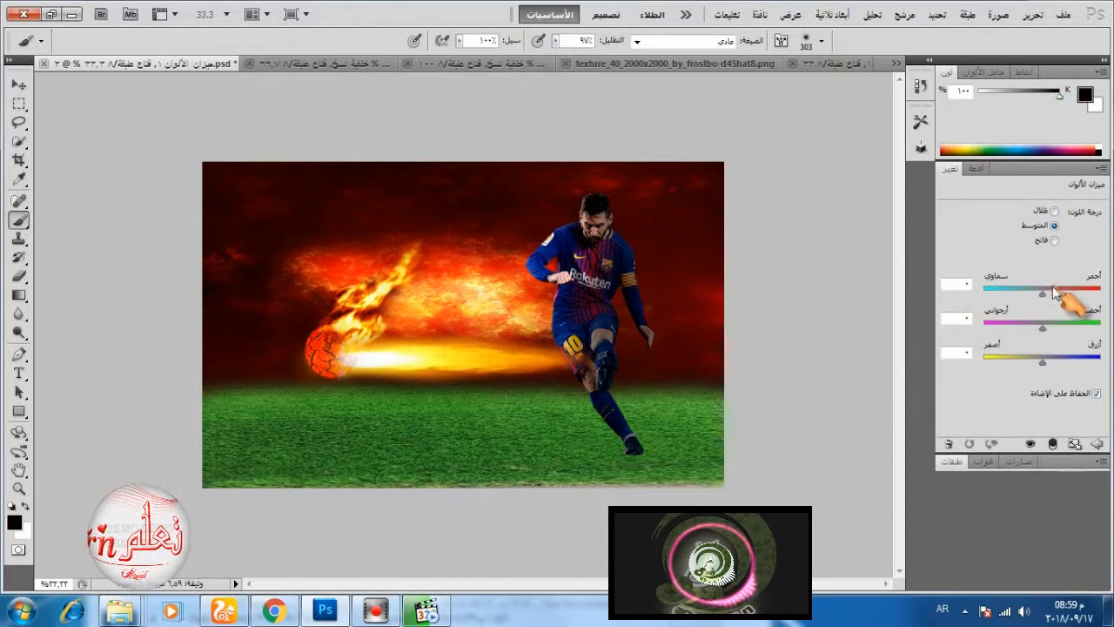
{"action": "left_click_drag", "start_coordinate": [1043, 294], "coordinate": [1058, 297]}
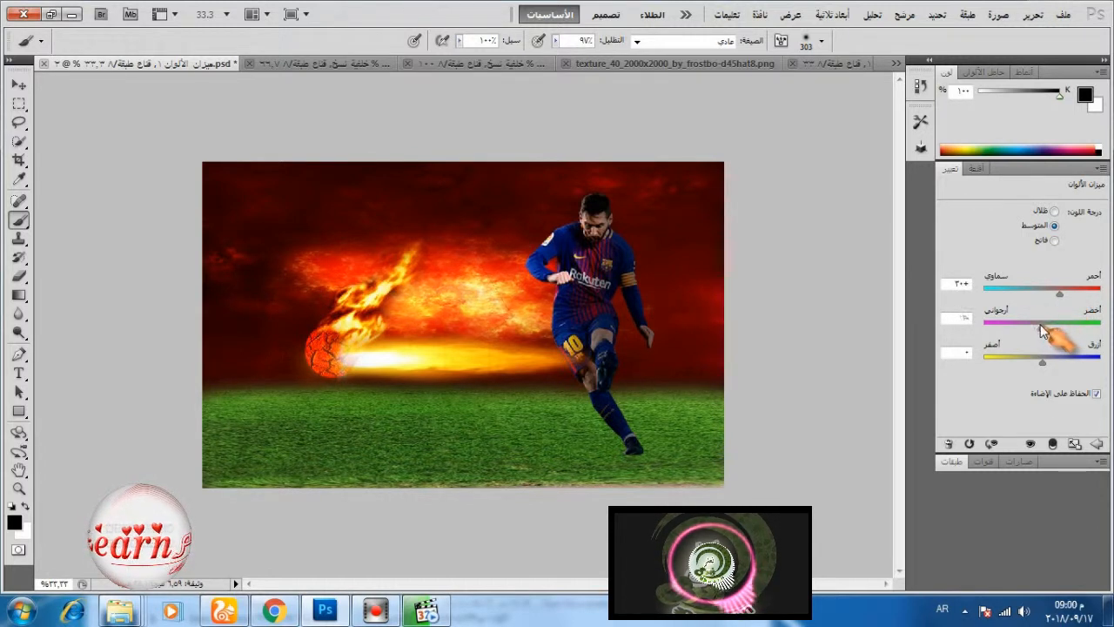
{"action": "left_click_drag", "start_coordinate": [1041, 325], "coordinate": [1034, 321]}
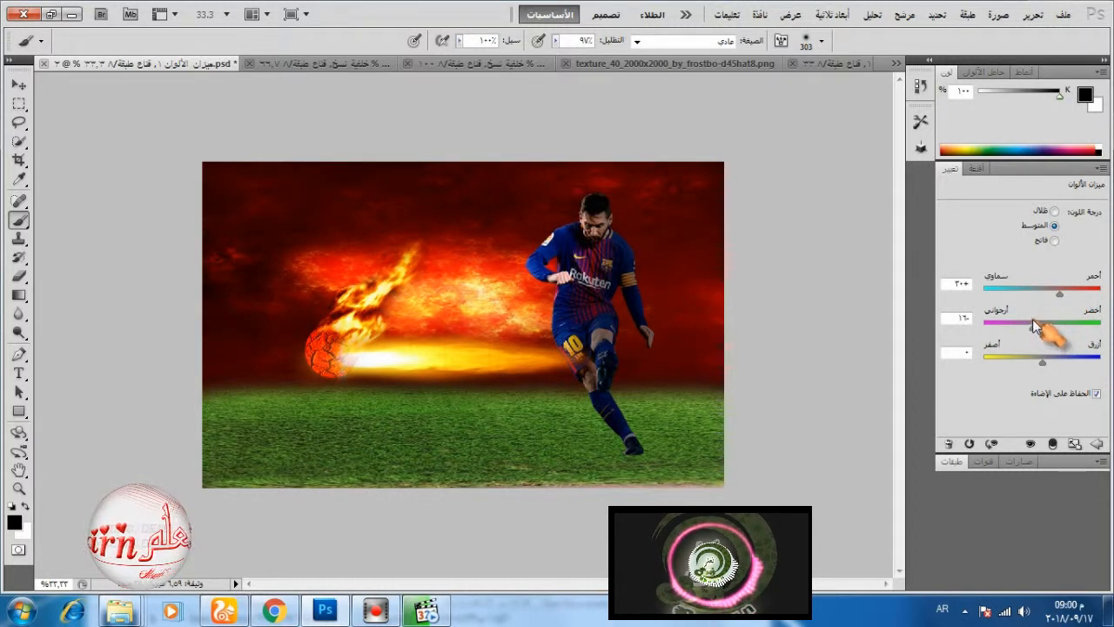
{"action": "left_click_drag", "start_coordinate": [1043, 360], "coordinate": [1038, 359]}
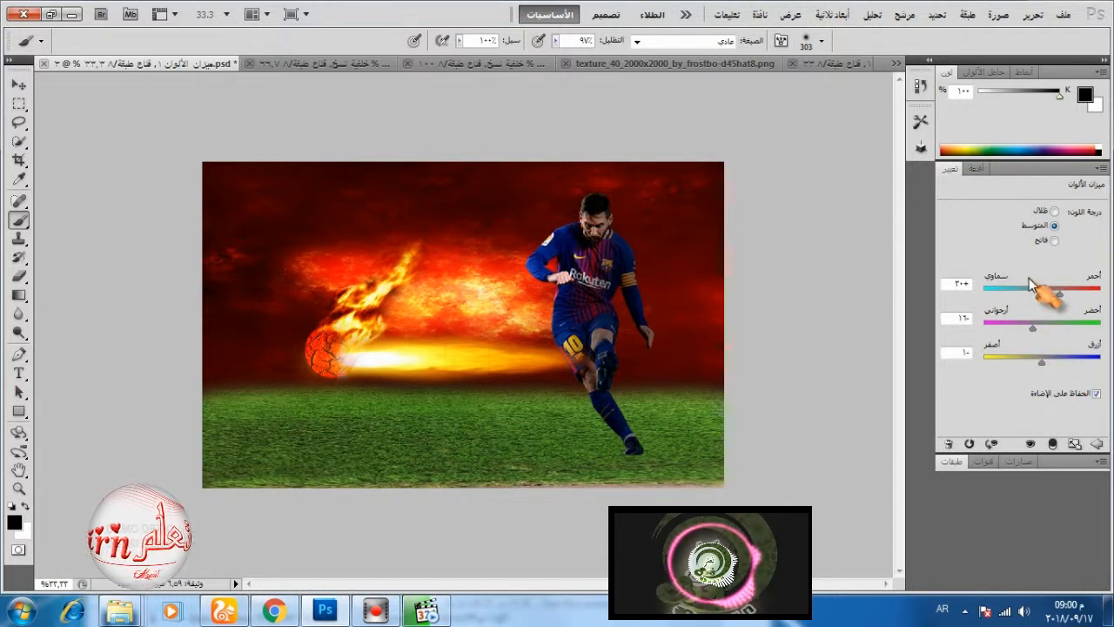
Shift the Color Balance shadows to cyan-red +29 and magenta-green -15, and try the yellow-blue balance.
{"action": "left_click", "coordinate": [1054, 211]}
{"action": "left_click_drag", "start_coordinate": [1057, 290], "coordinate": [1053, 292]}
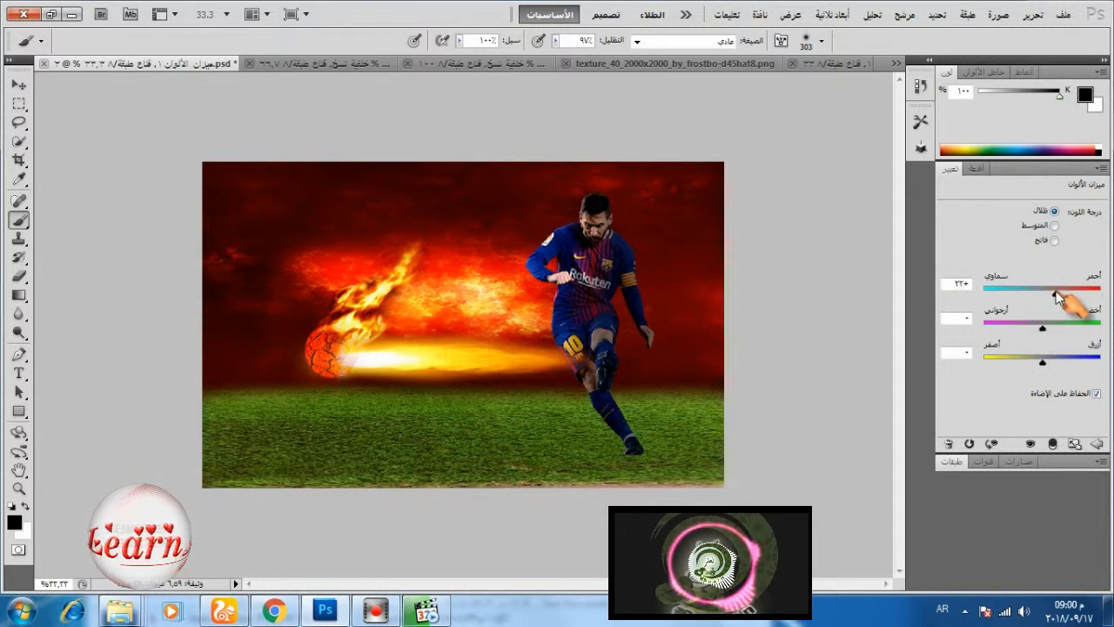
{"action": "left_click_drag", "start_coordinate": [1043, 328], "coordinate": [1032, 322]}
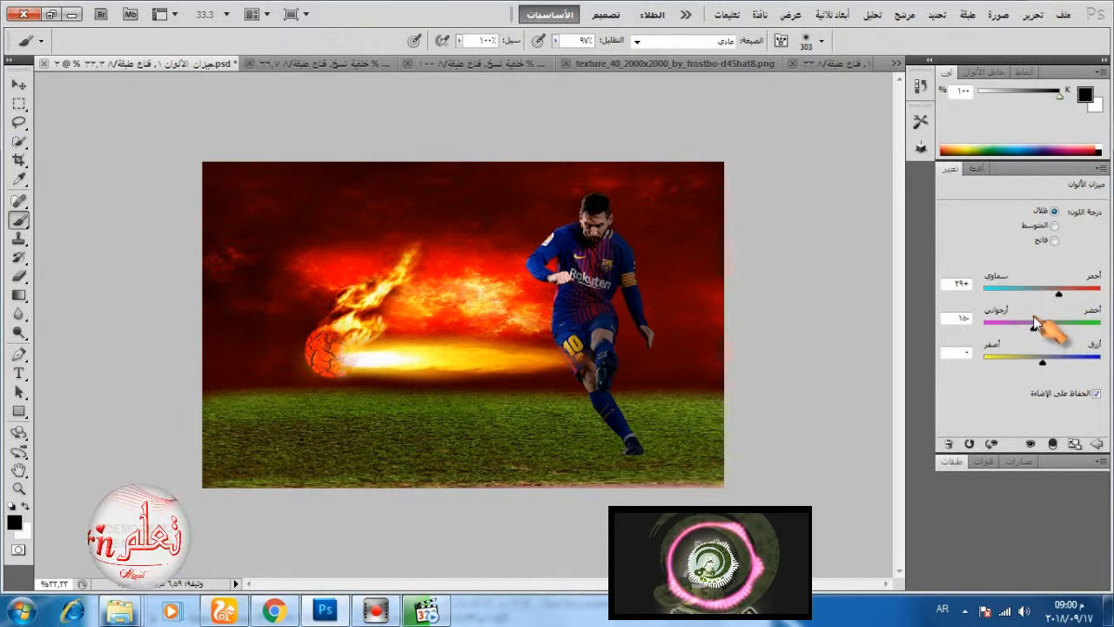
{"action": "left_click_drag", "start_coordinate": [1043, 360], "coordinate": [1045, 361]}
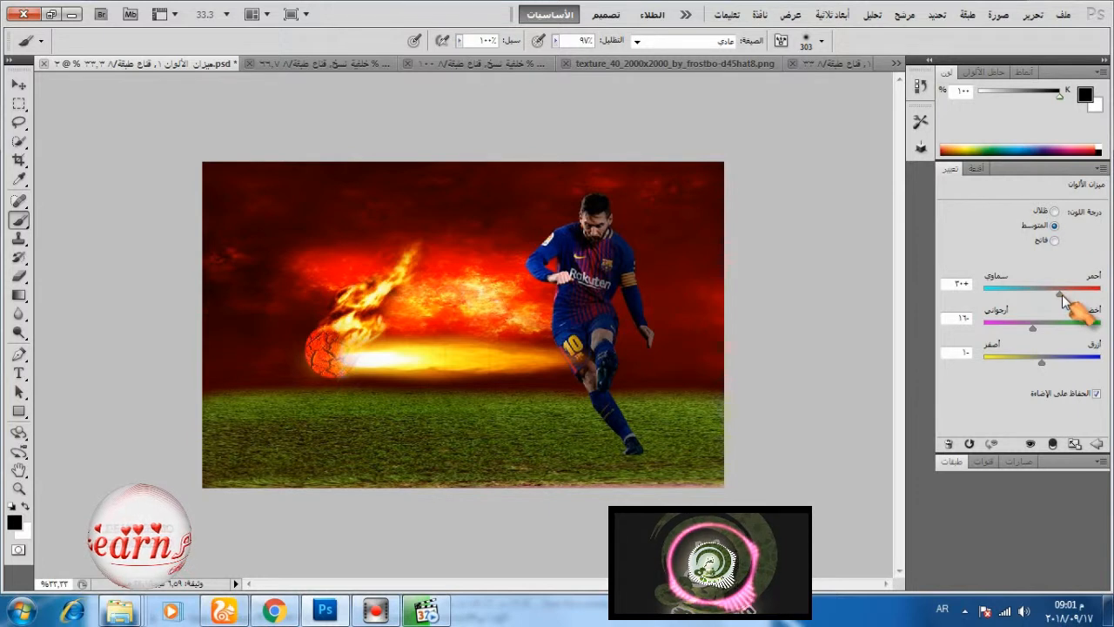
Set the Color Balance midtones to cyan-red +89, magenta-green +19 and yellow-blue +22.
{"action": "left_click_drag", "start_coordinate": [1062, 295], "coordinate": [1075, 296]}
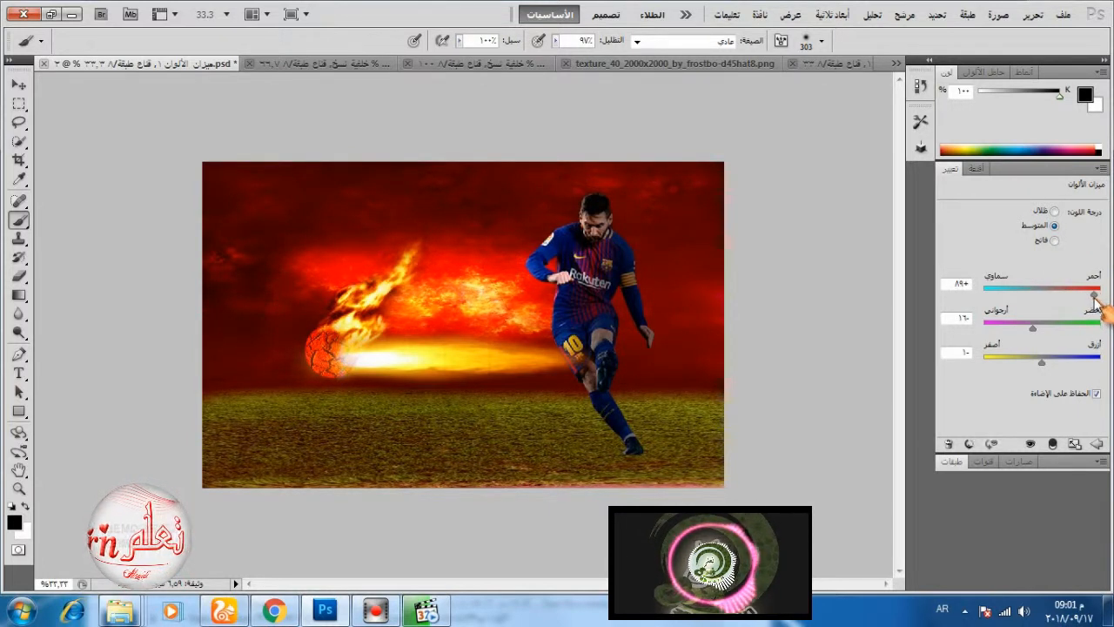
{"action": "left_click_drag", "start_coordinate": [1033, 328], "coordinate": [1052, 331]}
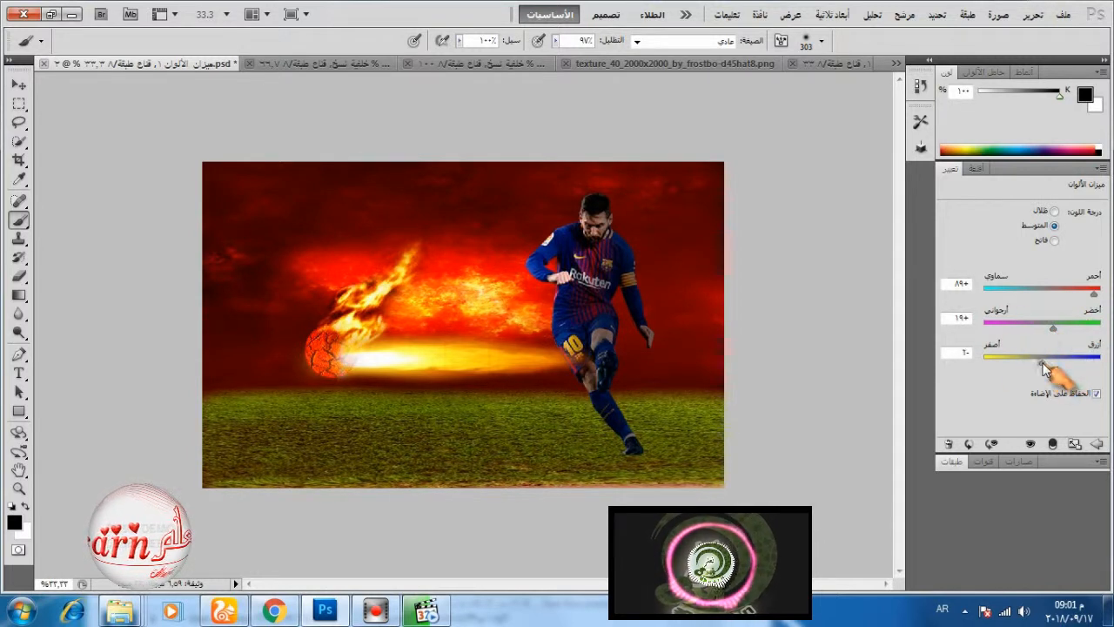
{"action": "left_click_drag", "start_coordinate": [1044, 363], "coordinate": [1059, 367]}
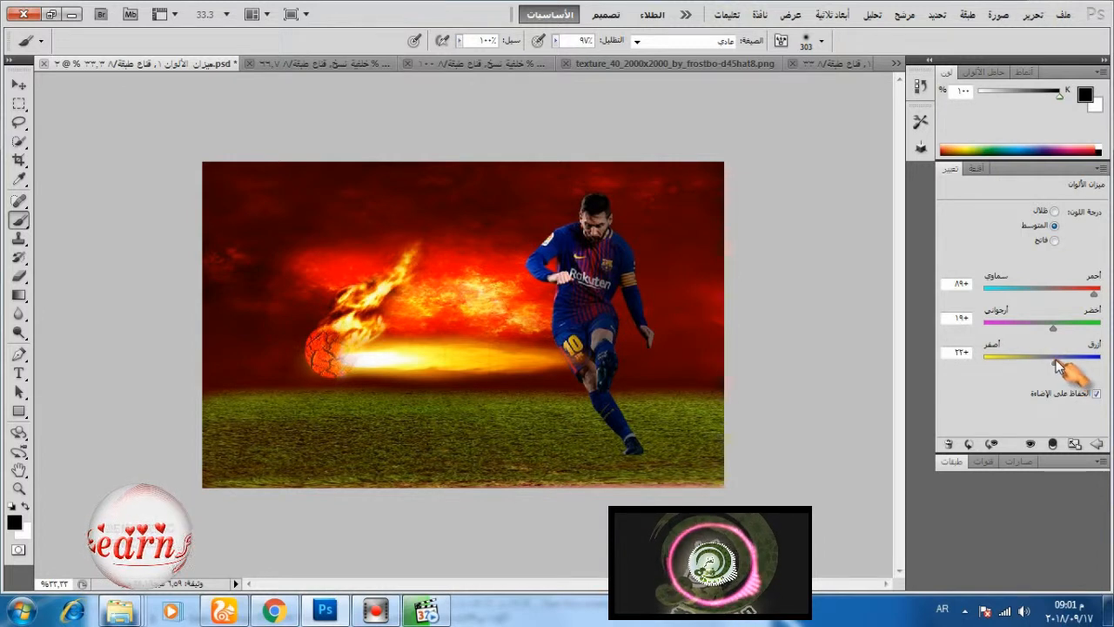
Paint black at 16% brush opacity on the fiery texture layer's mask along the horizon to soften its transition into the grass.
{"action": "left_click", "coordinate": [953, 461]}
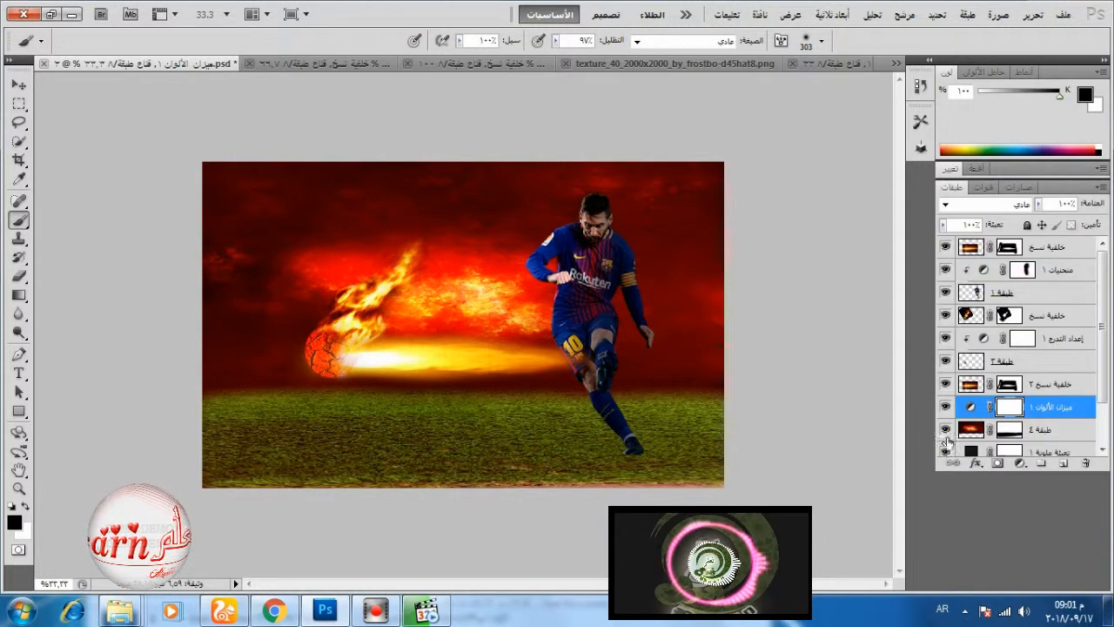
{"action": "scroll", "coordinate": [976, 389], "scroll_direction": "down", "scroll_amount": 1}
{"action": "left_click", "coordinate": [975, 387]}
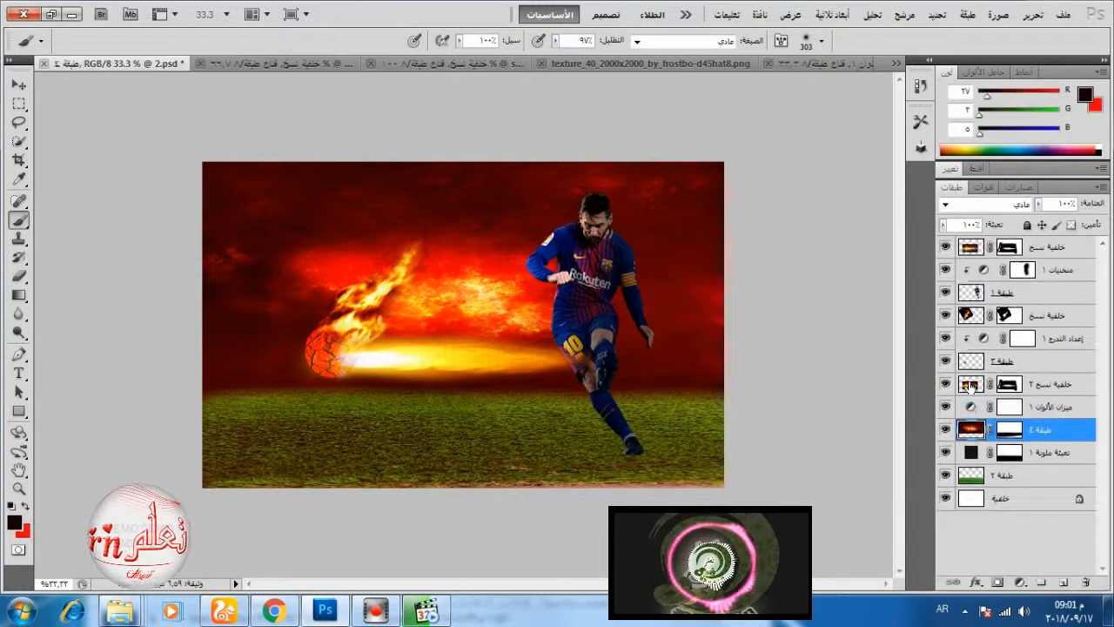
{"action": "left_click", "coordinate": [1008, 433]}
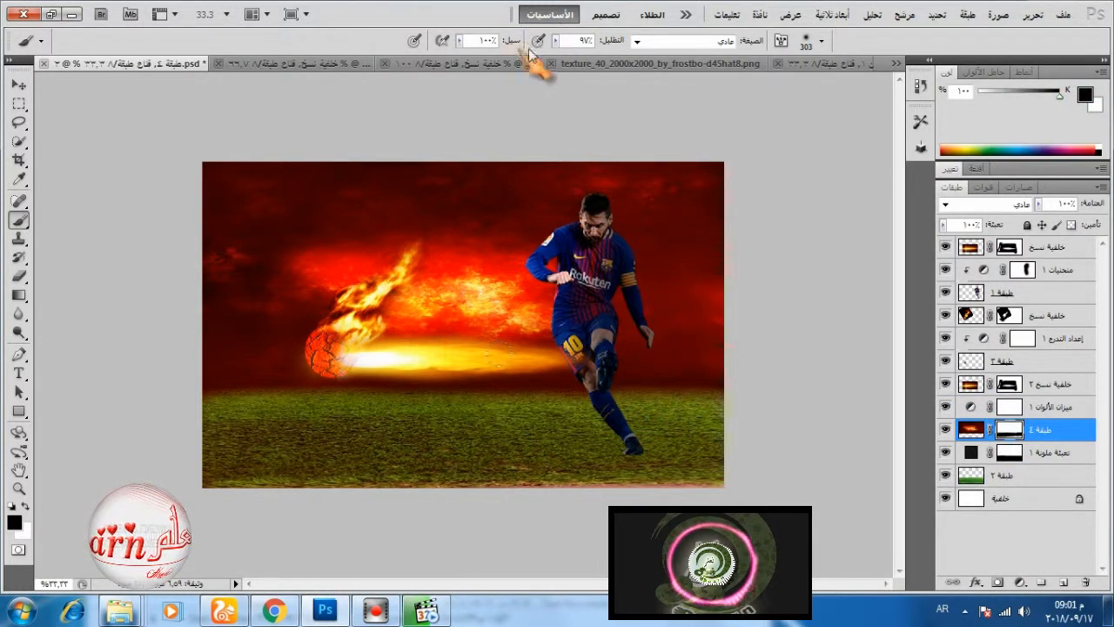
{"action": "left_click_drag", "start_coordinate": [554, 41], "coordinate": [482, 61]}
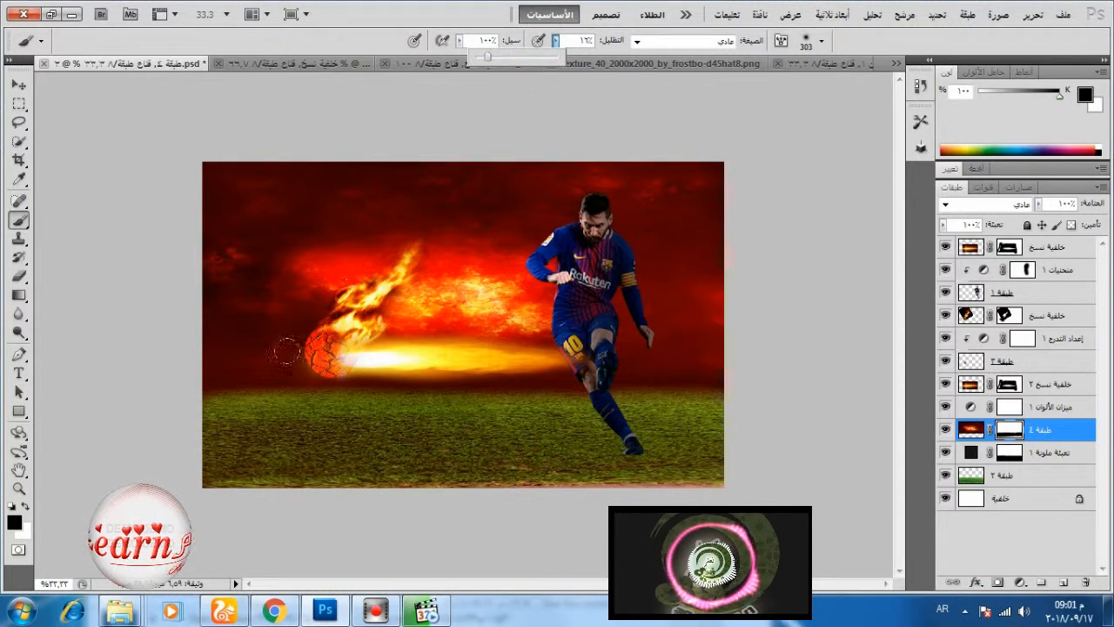
{"action": "mouse_move", "coordinate": [205, 387]}
{"action": "left_mouse_down"}
{"action": "mouse_move", "coordinate": [236, 407]}
{"action": "mouse_move", "coordinate": [460, 385]}
{"action": "mouse_move", "coordinate": [473, 404]}
{"action": "mouse_move", "coordinate": [455, 388]}
{"action": "mouse_move", "coordinate": [655, 382]}
{"action": "mouse_move", "coordinate": [696, 406]}
{"action": "mouse_move", "coordinate": [699, 379]}
{"action": "mouse_move", "coordinate": [663, 371]}
{"action": "mouse_move", "coordinate": [546, 378]}
{"action": "mouse_move", "coordinate": [561, 392]}
{"action": "mouse_move", "coordinate": [739, 377]}
{"action": "mouse_move", "coordinate": [623, 375]}
{"action": "mouse_move", "coordinate": [486, 395]}
{"action": "mouse_move", "coordinate": [679, 381]}
{"action": "left_mouse_up"}
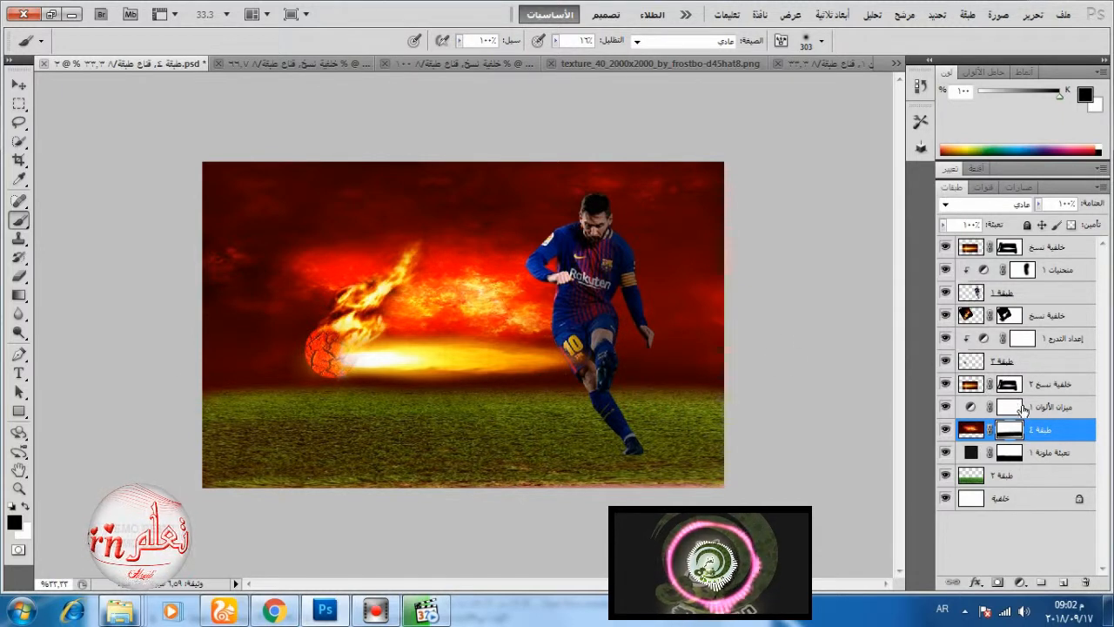
Open the 0043__clouds_by_nunopires-dc49cry image from the Untitled folder in Adobe Photoshop CS5.
{"action": "left_click", "coordinate": [120, 613]}
{"action": "left_click", "coordinate": [579, 231]}
{"action": "right_click", "coordinate": [590, 240]}
{"action": "mouse_move", "coordinate": [652, 317]}
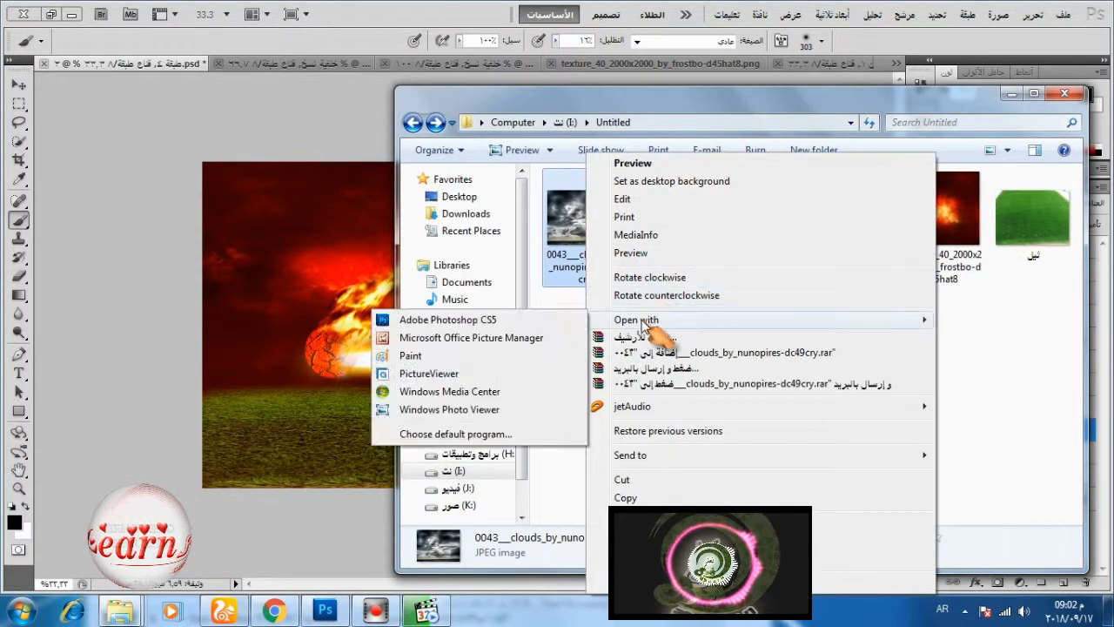
{"action": "left_click", "coordinate": [535, 317]}
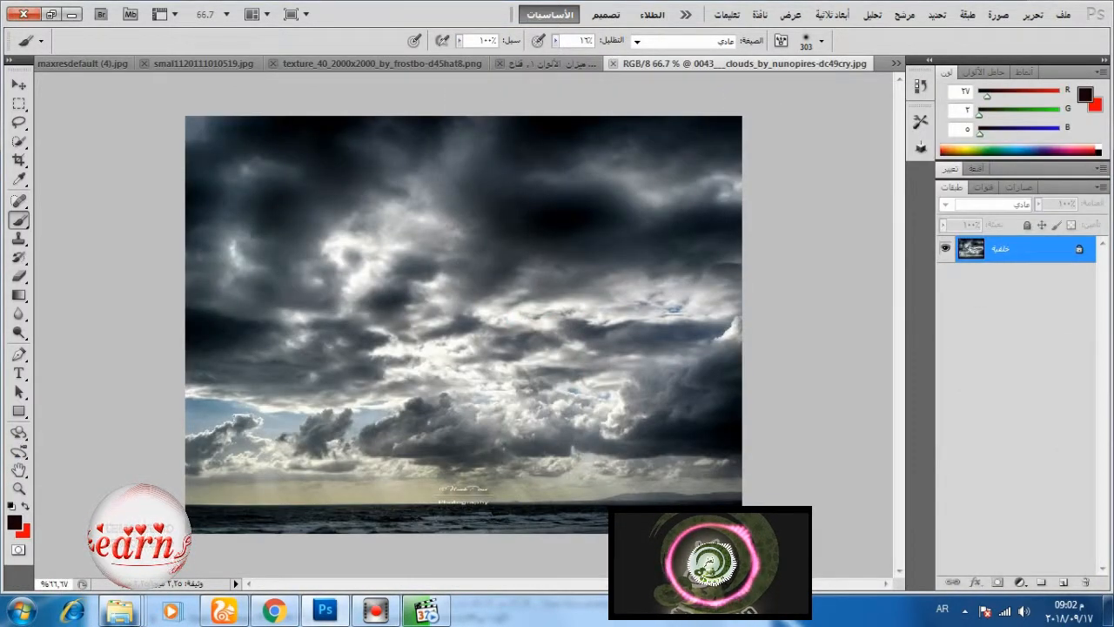
Select the cloudy sky above the horizon with a rectangular marquee and copy it into the maxresdefault (4).jpg document.
{"action": "left_click", "coordinate": [19, 104]}
{"action": "left_click_drag", "start_coordinate": [148, 473], "coordinate": [748, 111]}
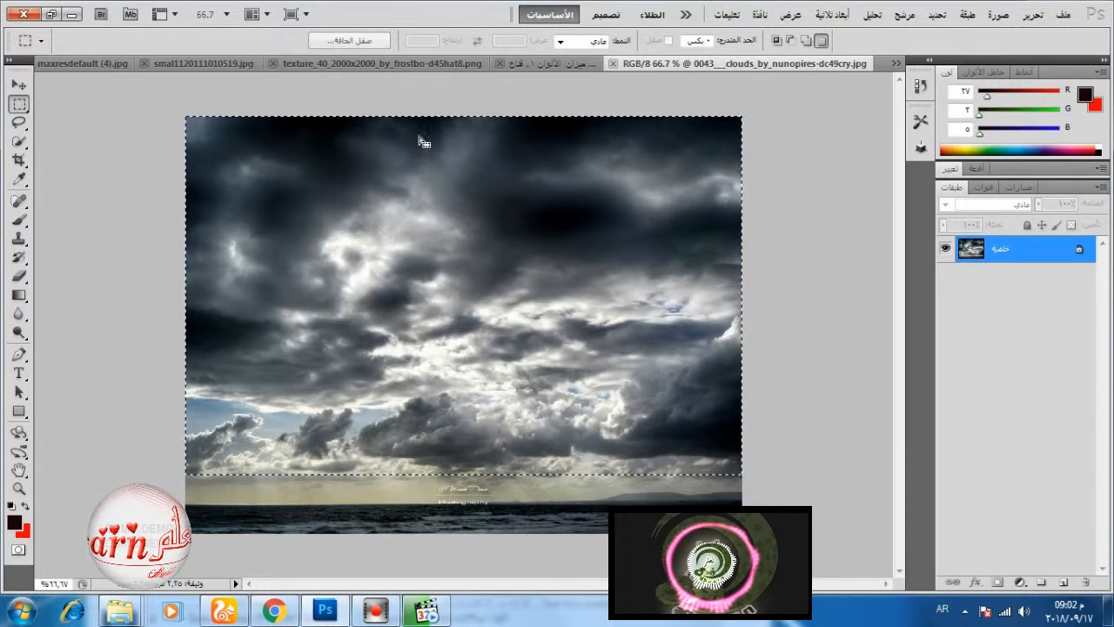
{"action": "left_click", "coordinate": [19, 84]}
{"action": "left_click_drag", "start_coordinate": [390, 262], "coordinate": [228, 215]}
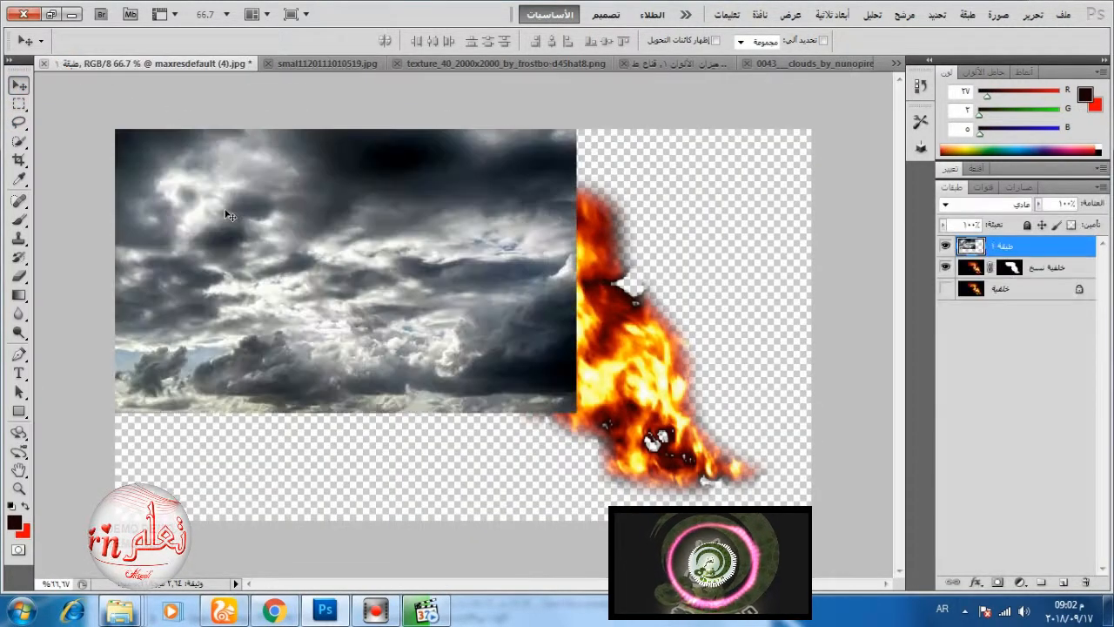
Close smal1120111010519.jpg without saving and close the texture_40_2000x2000 image.
{"action": "left_click", "coordinate": [357, 65]}
{"action": "left_click", "coordinate": [162, 64]}
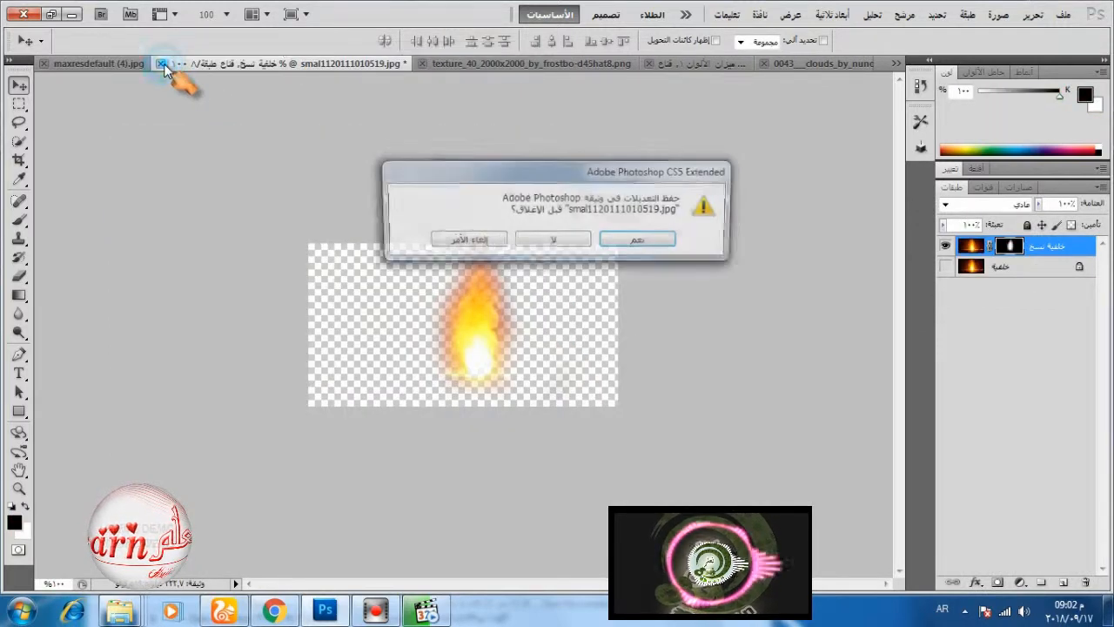
{"action": "left_click", "coordinate": [553, 239]}
{"action": "left_click", "coordinate": [461, 64]}
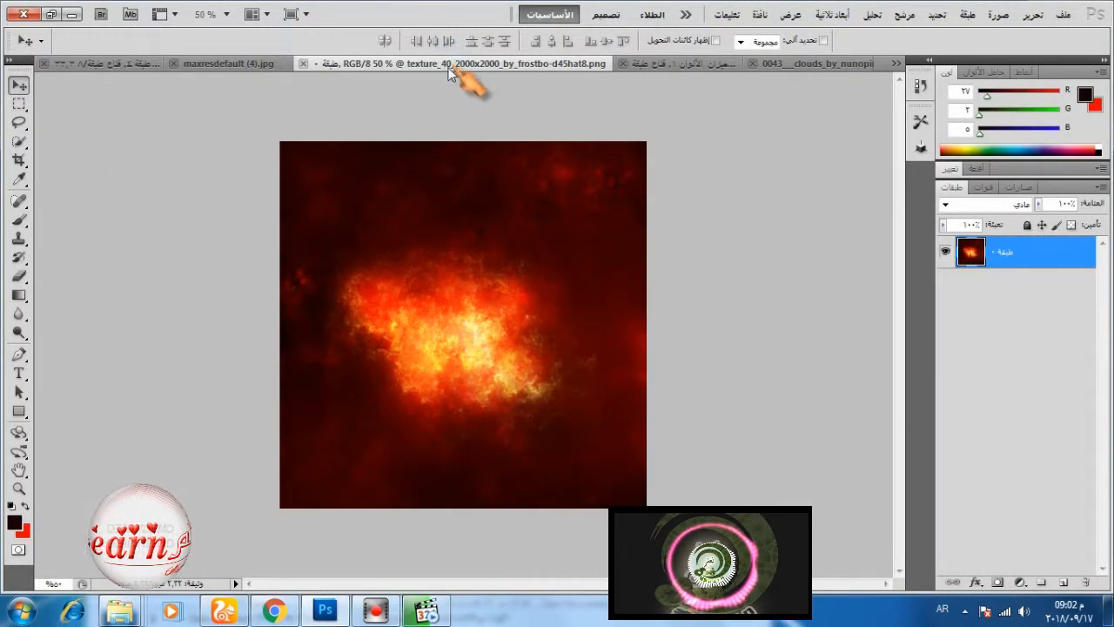
{"action": "left_click", "coordinate": [303, 64]}
Copy the cloud layer into the footballer composite 2.psd, and close maxresdefault (4).jpg without saving along with the clouds image.
{"action": "left_click_drag", "start_coordinate": [314, 219], "coordinate": [446, 240]}
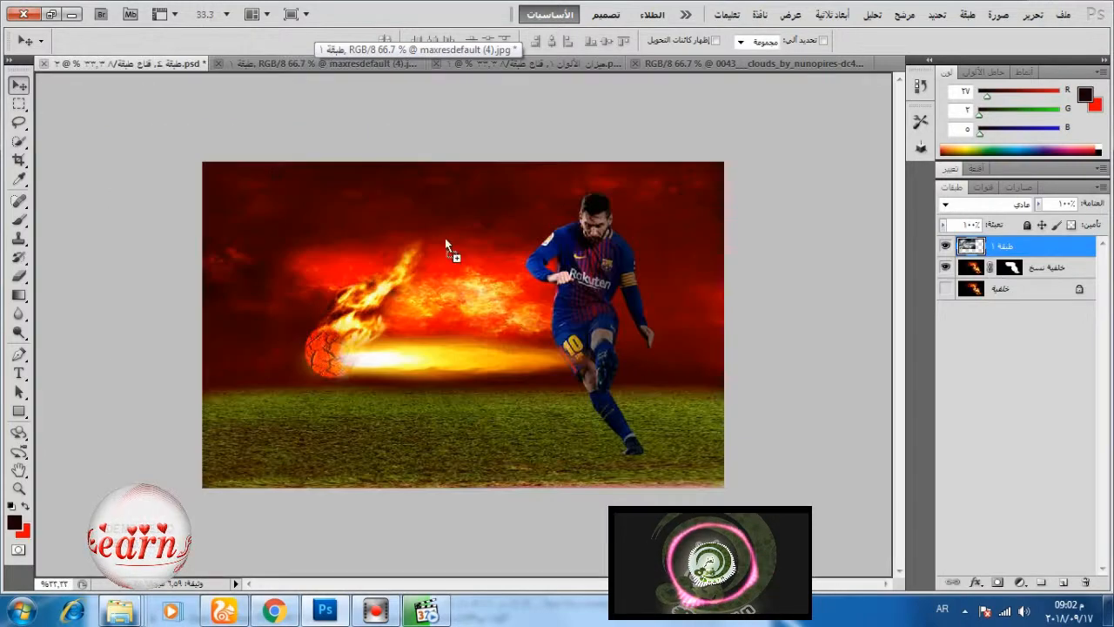
{"action": "left_click", "coordinate": [270, 66]}
{"action": "left_click", "coordinate": [197, 64]}
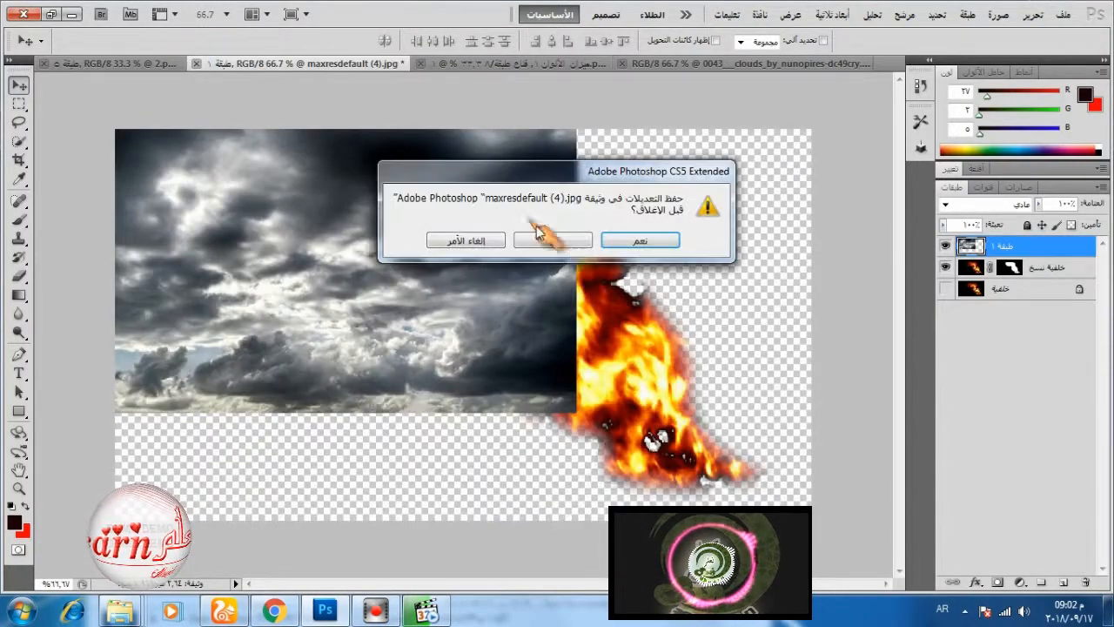
{"action": "left_click", "coordinate": [548, 239]}
{"action": "left_click", "coordinate": [418, 66]}
{"action": "left_click", "coordinate": [168, 66]}
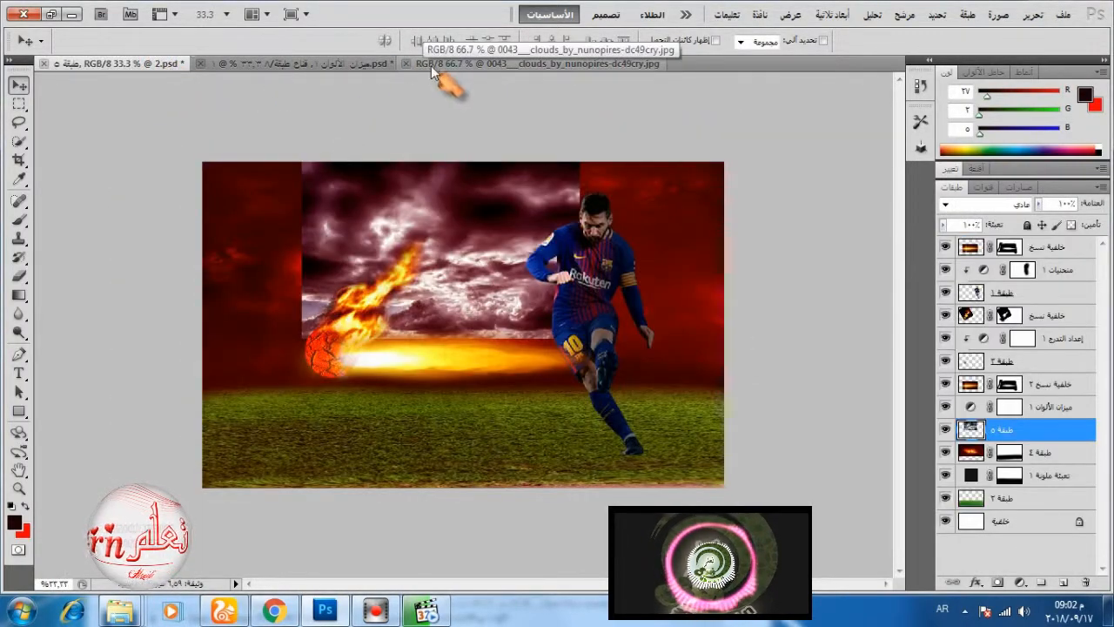
{"action": "left_click", "coordinate": [406, 63]}
{"action": "left_click", "coordinate": [124, 63]}
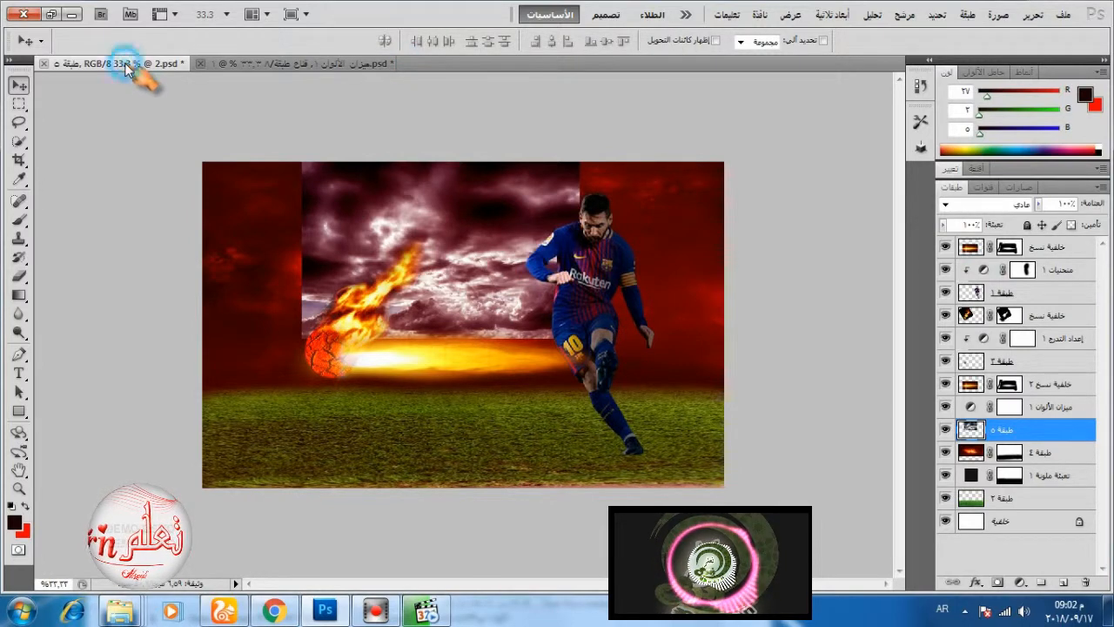
Free-transform the cloud layer to 187.50% width and 139.09% height so it spans the full canvas width.
{"action": "left_click", "coordinate": [1033, 15]}
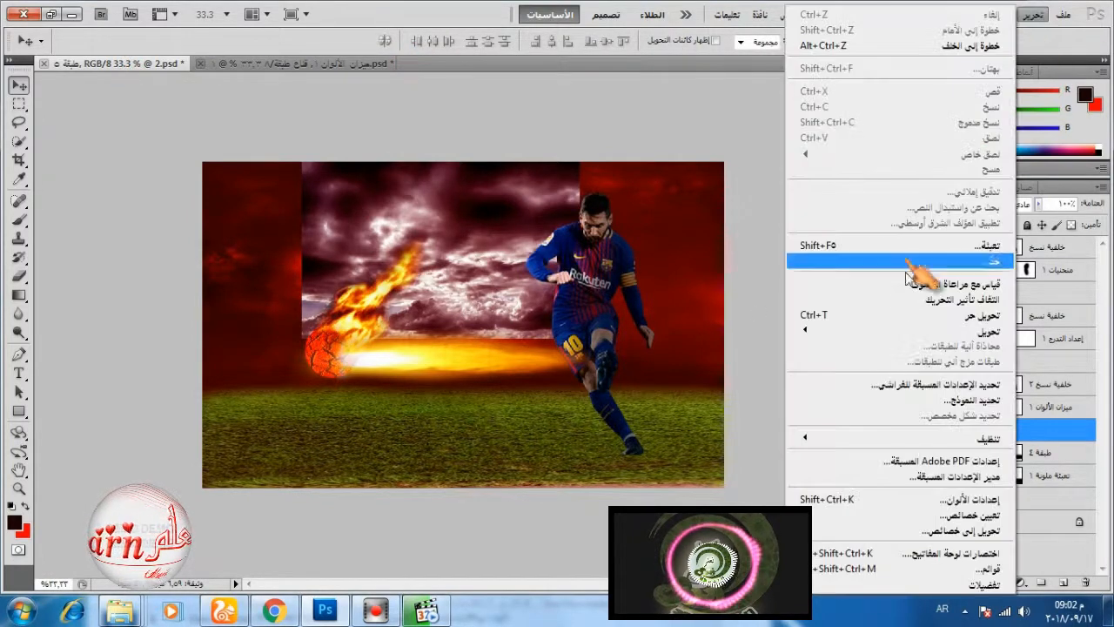
{"action": "left_click", "coordinate": [883, 315]}
{"action": "left_click_drag", "start_coordinate": [583, 336], "coordinate": [719, 382]}
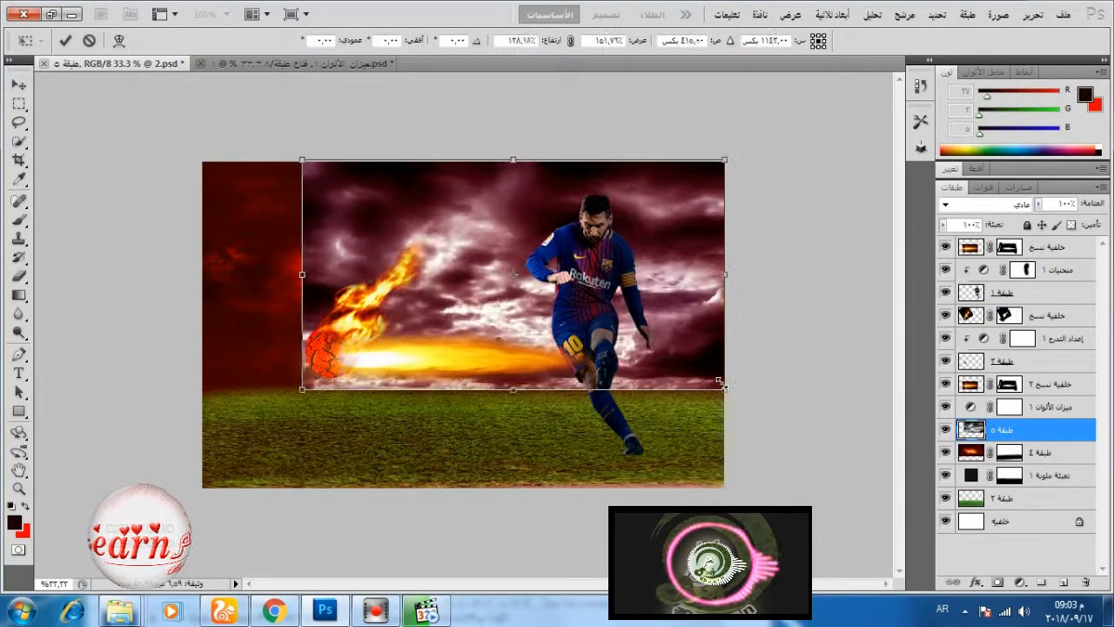
{"action": "left_click_drag", "start_coordinate": [302, 273], "coordinate": [202, 270]}
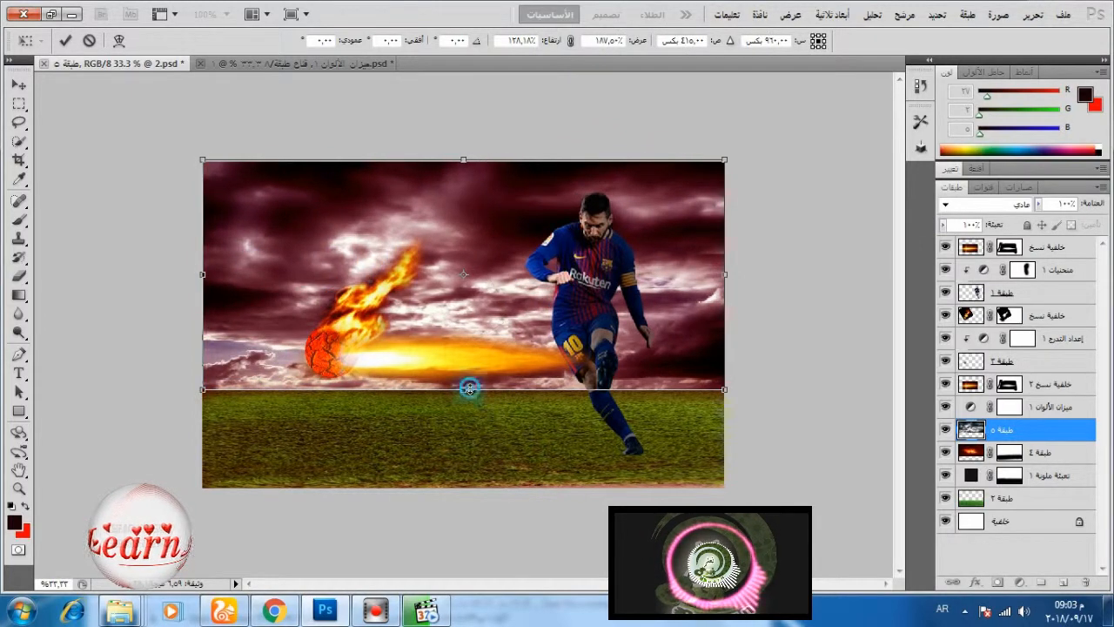
{"action": "left_click_drag", "start_coordinate": [469, 388], "coordinate": [466, 413]}
Lower the cloud layer's opacity to 53% and stretch its lower edge slightly further down over the grass.
{"action": "left_click", "coordinate": [1037, 204]}
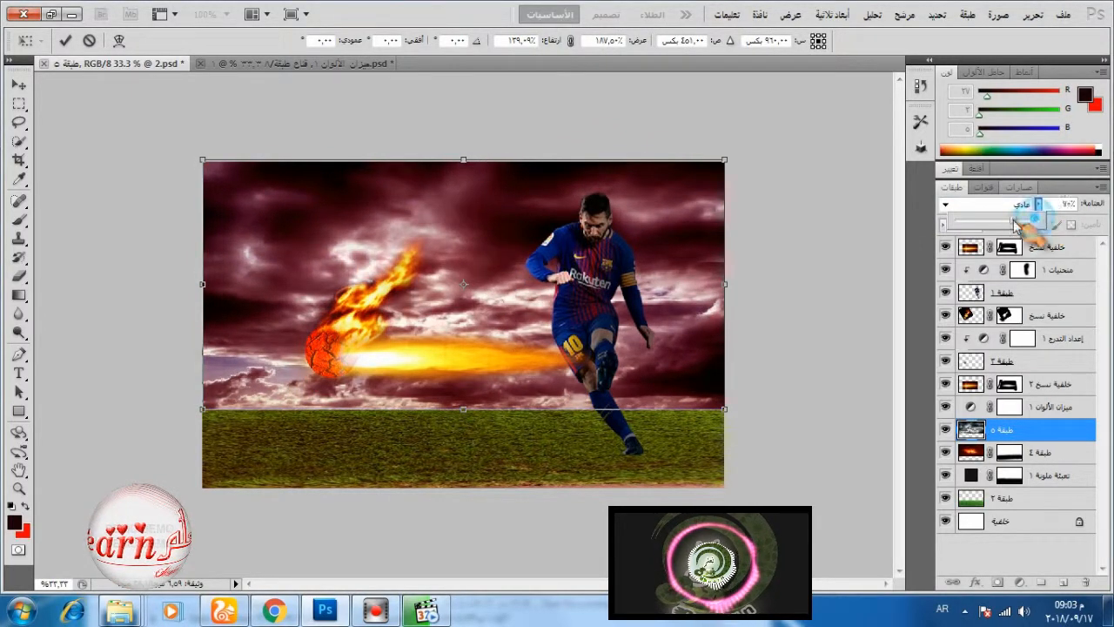
{"action": "left_click_drag", "start_coordinate": [1036, 224], "coordinate": [1001, 228]}
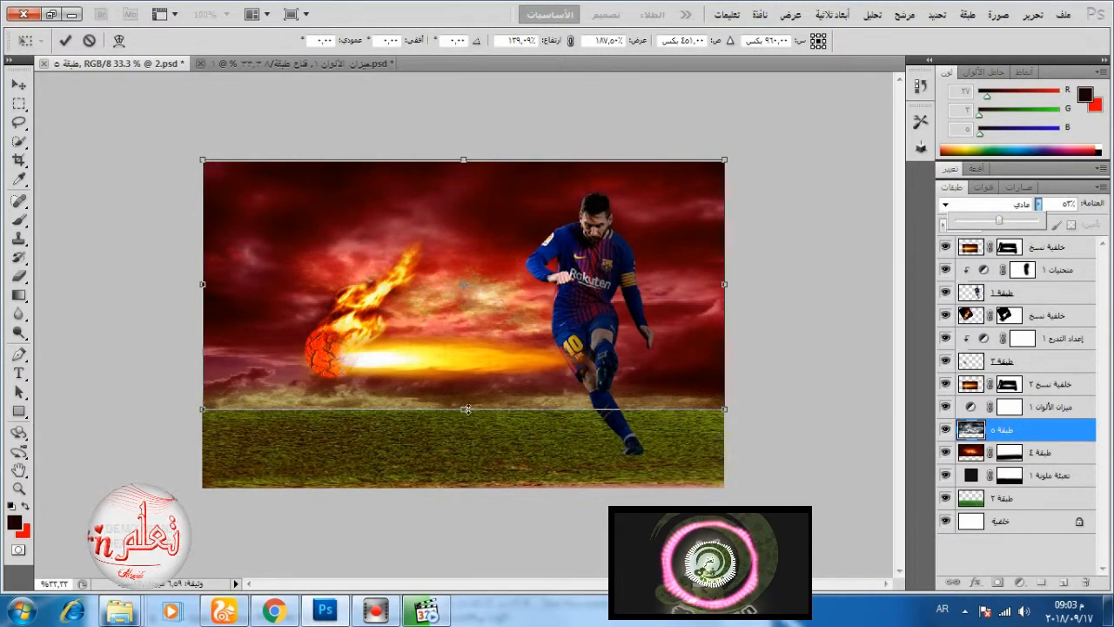
{"action": "left_click_drag", "start_coordinate": [464, 408], "coordinate": [465, 422]}
{"action": "left_click", "coordinate": [65, 40]}
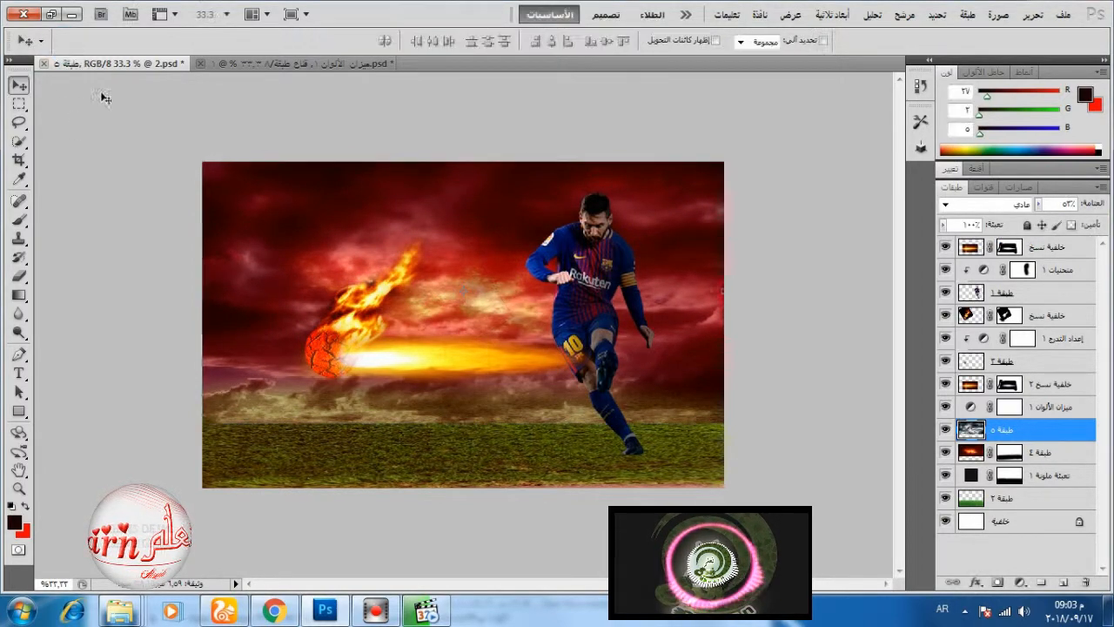
Add a mask to the cloud layer and paint black at 100% brush opacity to hide the clouds over the grass.
{"action": "left_click", "coordinate": [997, 583]}
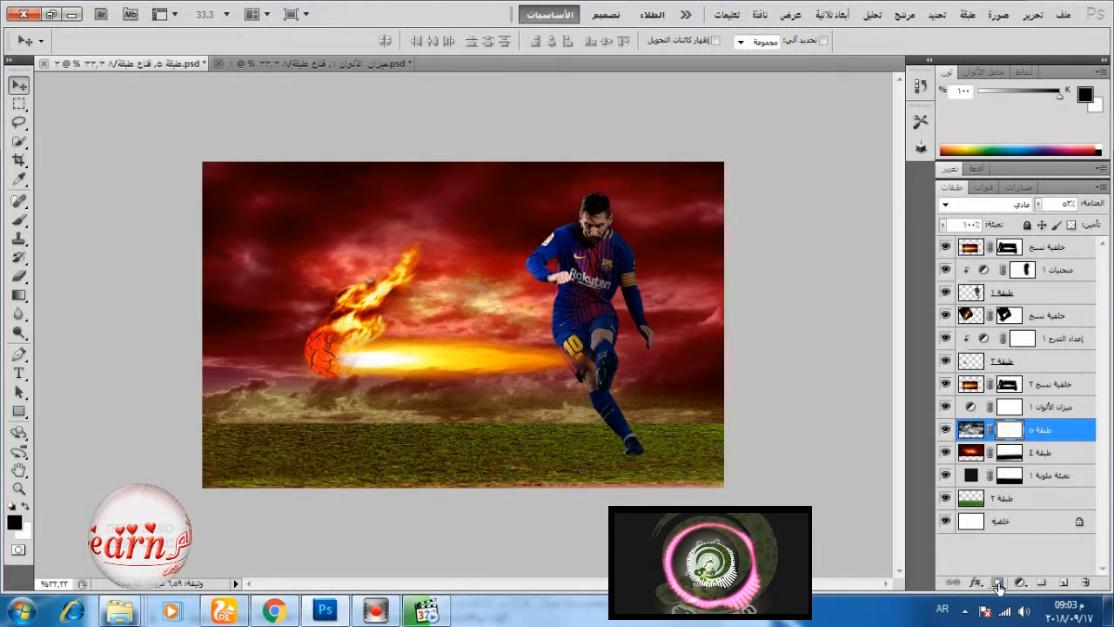
{"action": "left_click", "coordinate": [19, 219]}
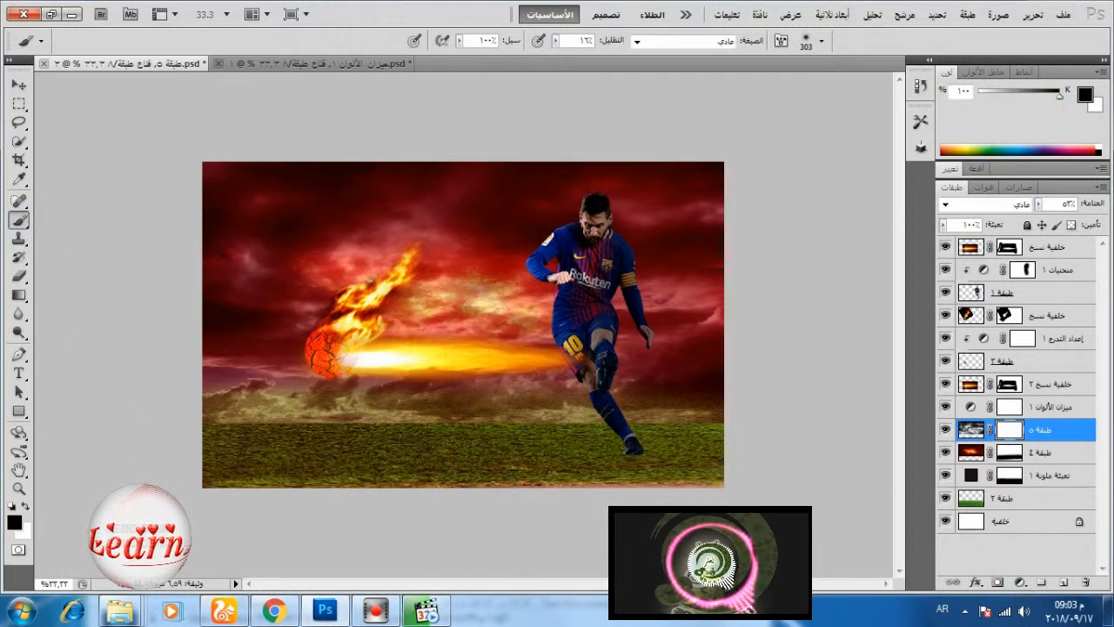
{"action": "left_click", "coordinate": [557, 41]}
{"action": "left_click_drag", "start_coordinate": [561, 58], "coordinate": [609, 57]}
{"action": "left_click_drag", "start_coordinate": [707, 375], "coordinate": [670, 407]}
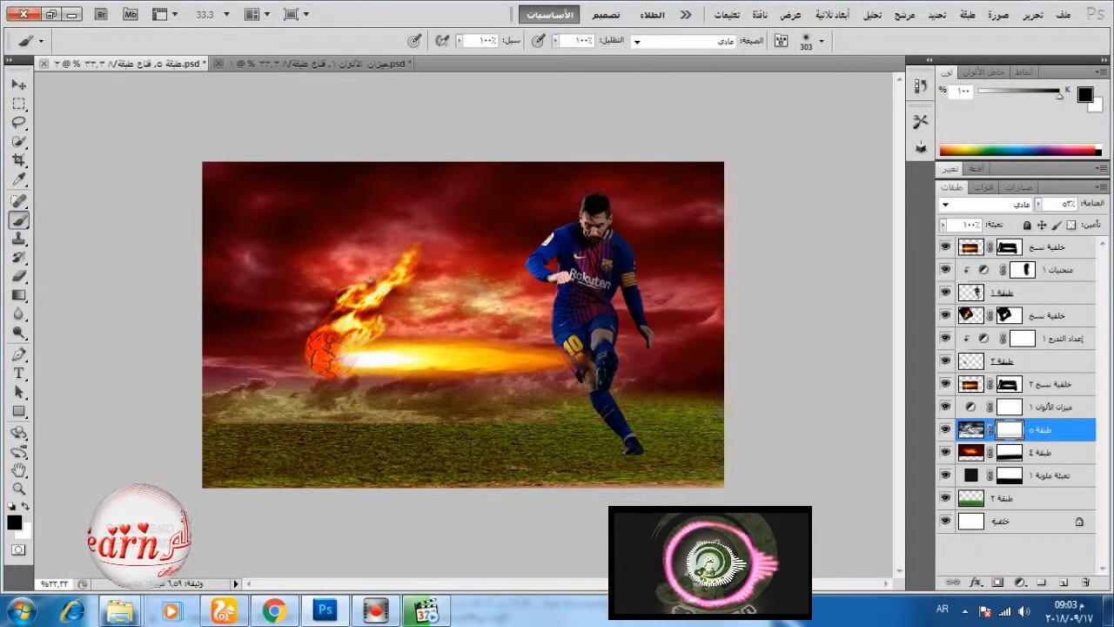
{"action": "left_click_drag", "start_coordinate": [566, 402], "coordinate": [178, 409]}
{"action": "mouse_move", "coordinate": [741, 415]}
{"action": "left_mouse_down"}
{"action": "mouse_move", "coordinate": [688, 398]}
{"action": "mouse_move", "coordinate": [461, 390]}
{"action": "mouse_move", "coordinate": [154, 400]}
{"action": "mouse_move", "coordinate": [296, 380]}
{"action": "left_mouse_up"}
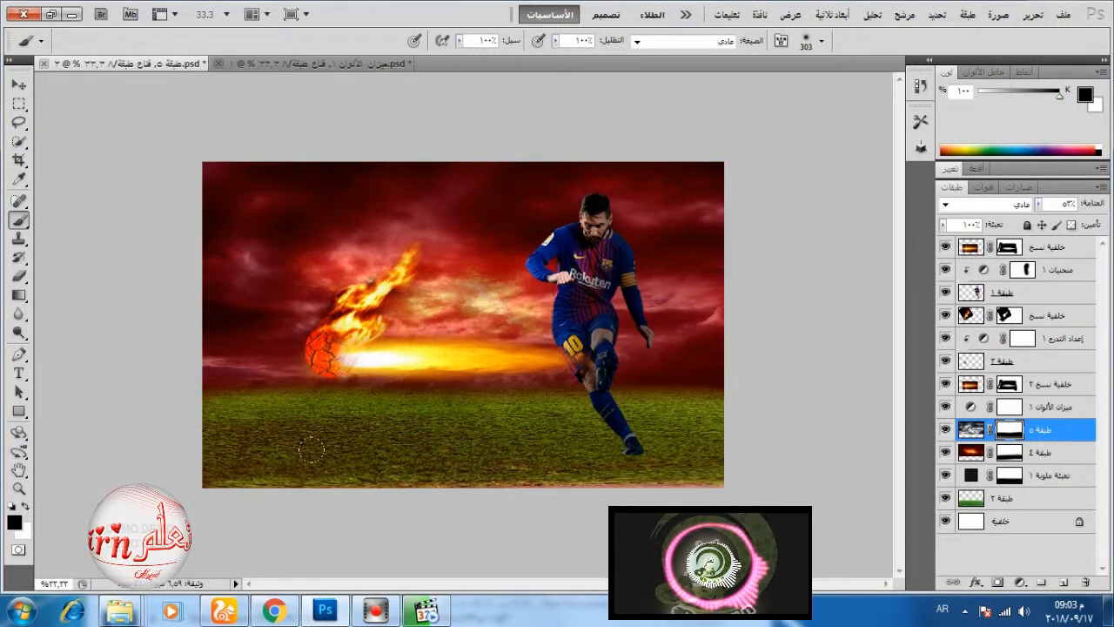
Raise the cloud layer's opacity to 72%, keeping the fiery texture layer at 100%.
{"action": "left_click", "coordinate": [1037, 203]}
{"action": "mouse_move", "coordinate": [1039, 222]}
{"action": "left_mouse_down"}
{"action": "mouse_move", "coordinate": [1055, 225]}
{"action": "mouse_move", "coordinate": [1023, 225]}
{"action": "mouse_move", "coordinate": [1042, 223]}
{"action": "left_mouse_up"}
{"action": "left_click", "coordinate": [1023, 453]}
{"action": "left_click", "coordinate": [1038, 203]}
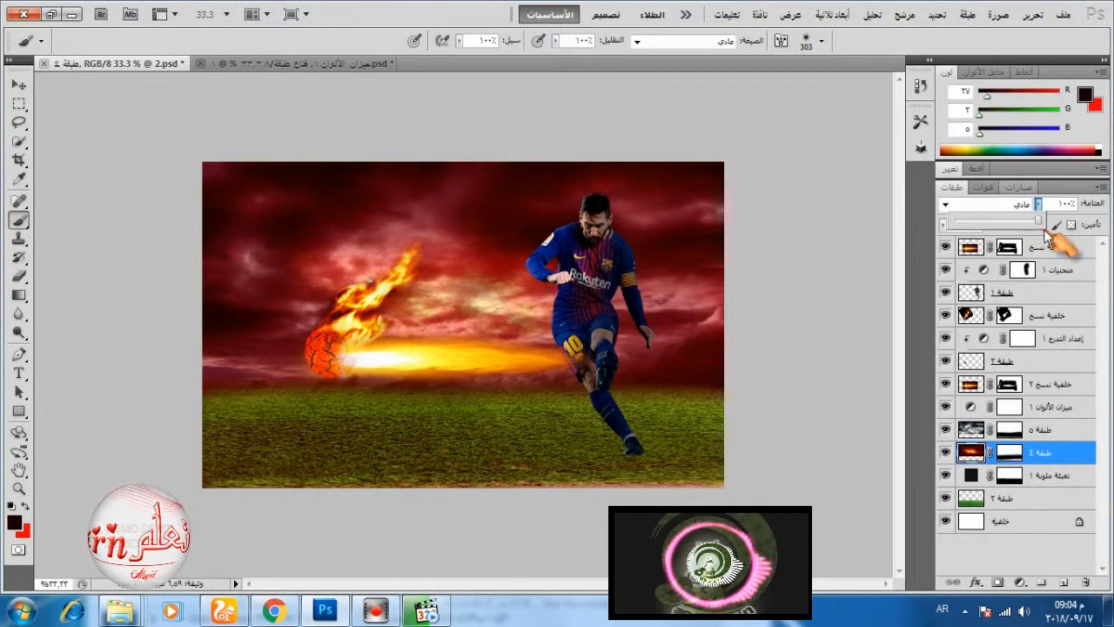
{"action": "left_click", "coordinate": [1055, 431]}
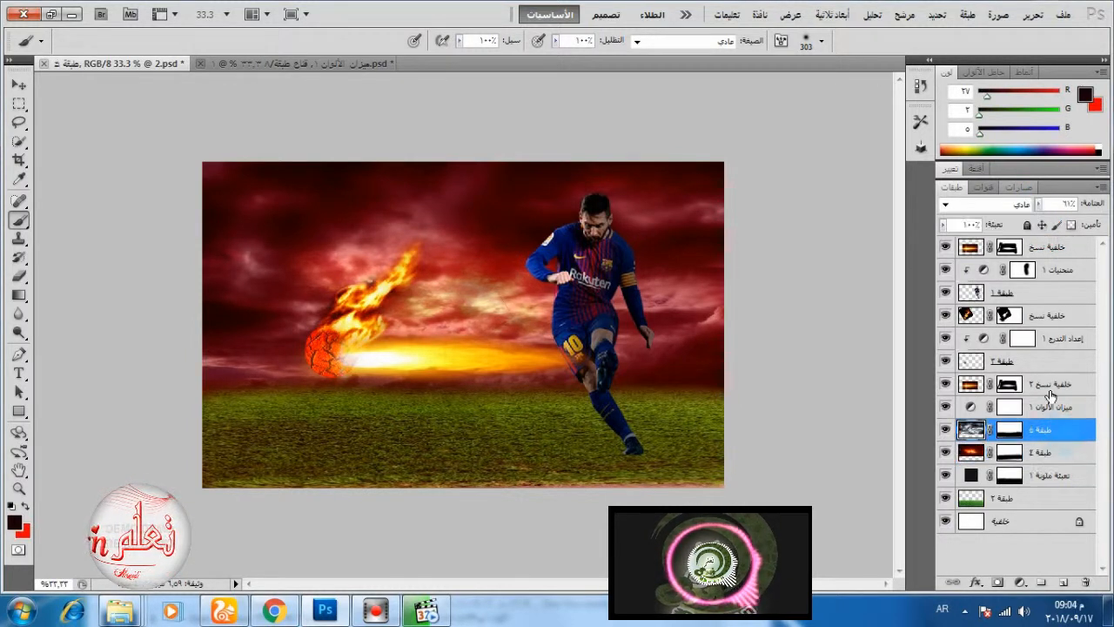
{"action": "left_click", "coordinate": [1038, 204]}
{"action": "mouse_move", "coordinate": [1042, 228]}
{"action": "left_mouse_down"}
{"action": "mouse_move", "coordinate": [1023, 226]}
{"action": "mouse_move", "coordinate": [1032, 225]}
{"action": "left_mouse_up"}
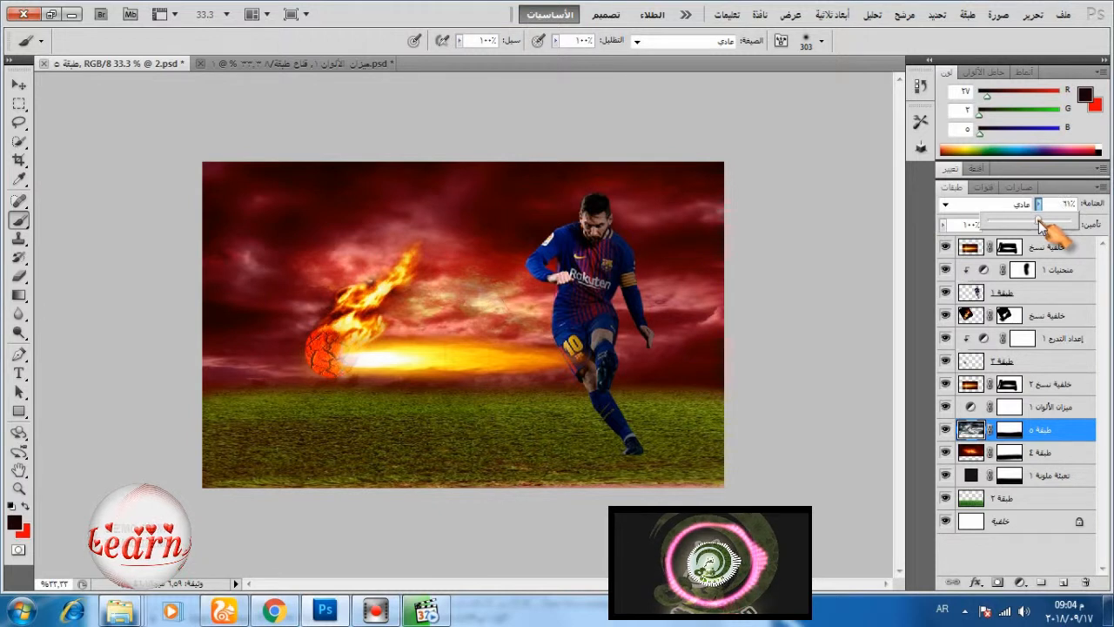
{"action": "left_click_drag", "start_coordinate": [1047, 227], "coordinate": [1050, 228]}
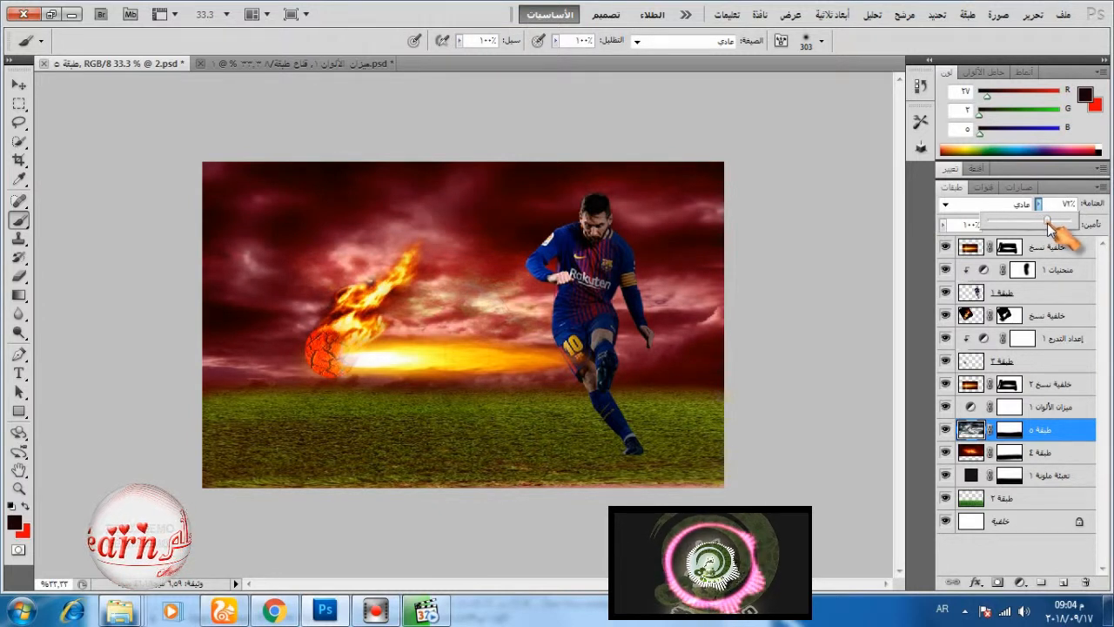
Lower the white end point of the footballer's Curves adjustment to output 73 at input 255.
{"action": "left_click", "coordinate": [980, 345]}
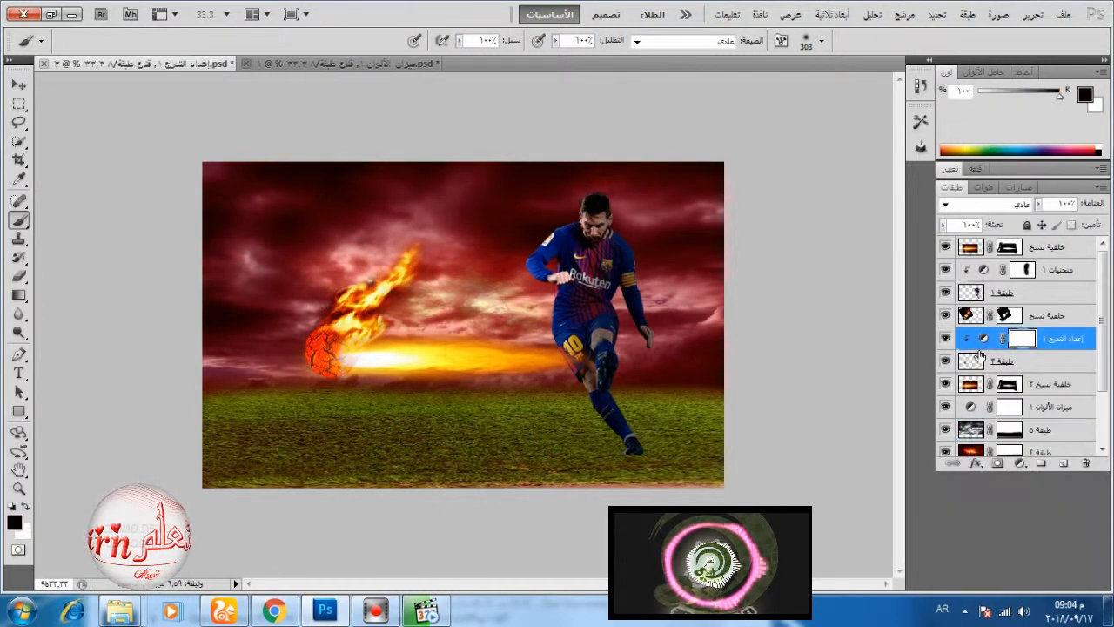
{"action": "double_click", "coordinate": [987, 271]}
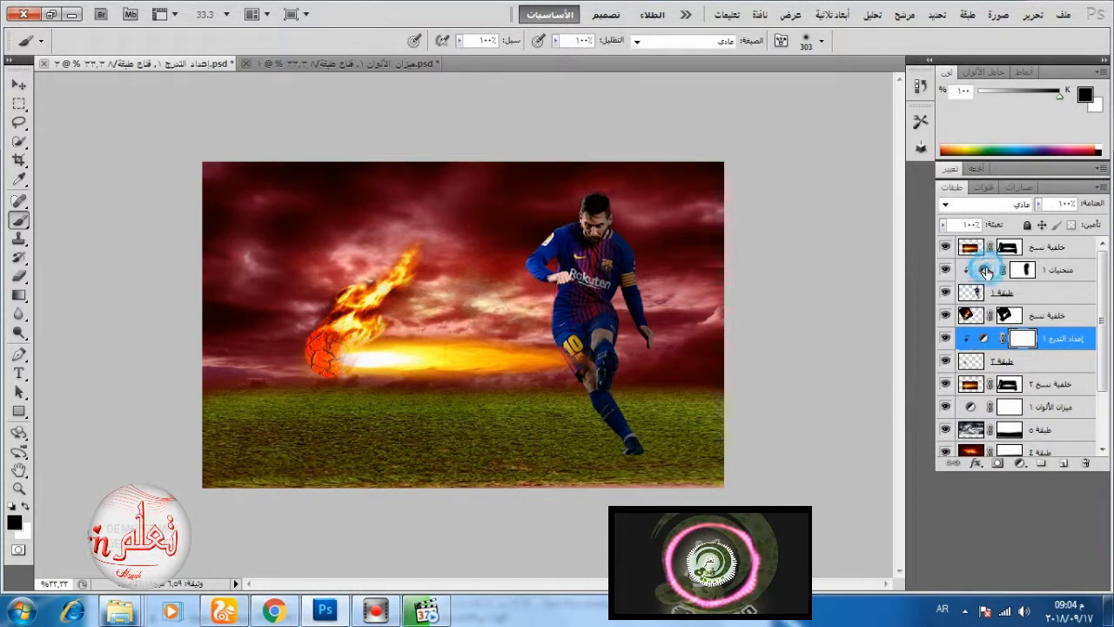
{"action": "left_click_drag", "start_coordinate": [1076, 296], "coordinate": [1072, 326]}
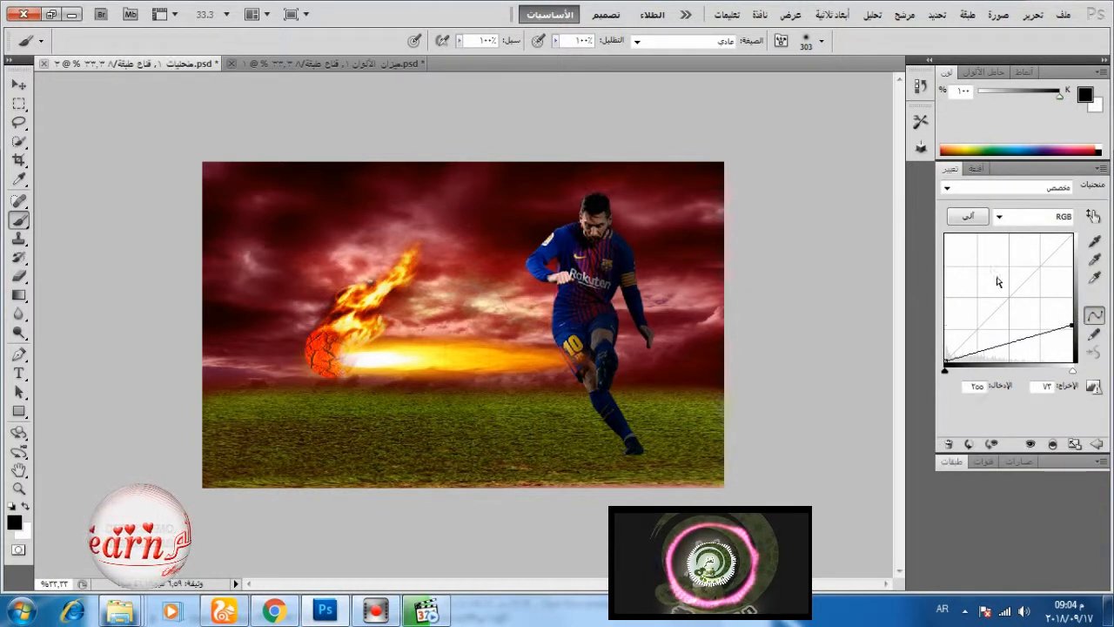
Add a Curves adjustment directly above the grass layer and lower its white end point to output 199.
{"action": "left_click", "coordinate": [953, 463]}
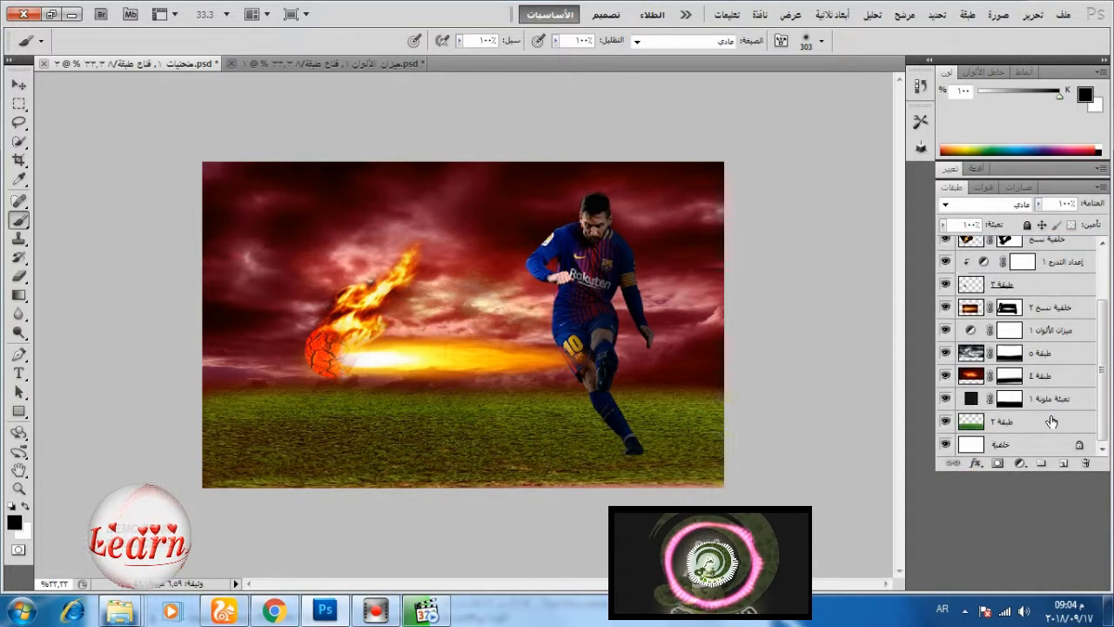
{"action": "left_click", "coordinate": [1021, 426]}
{"action": "left_click", "coordinate": [1021, 465]}
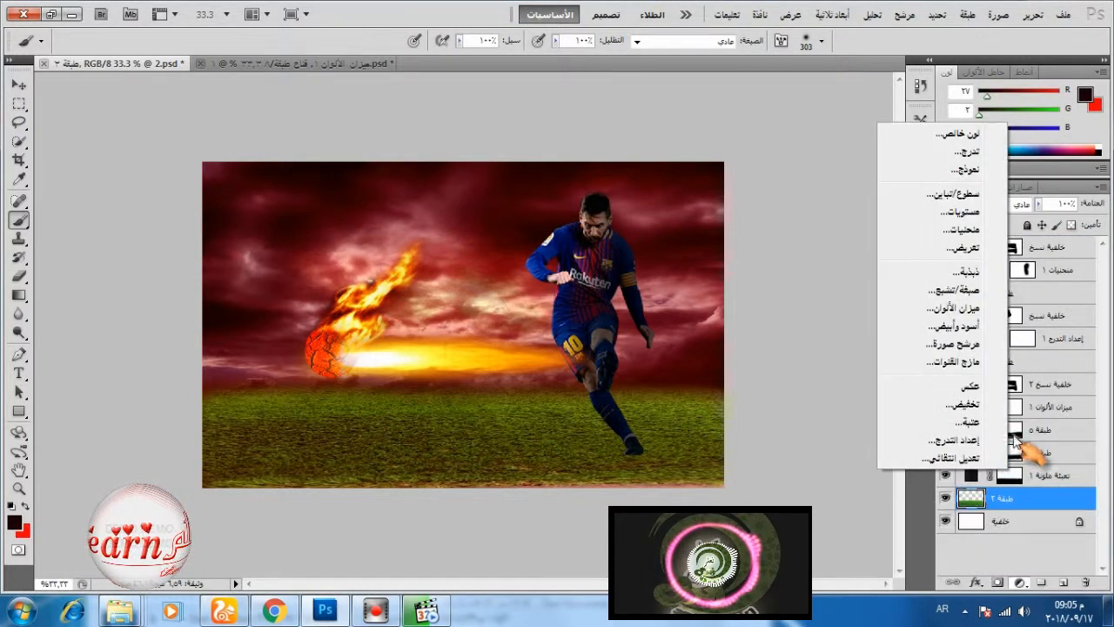
{"action": "left_click", "coordinate": [1021, 581]}
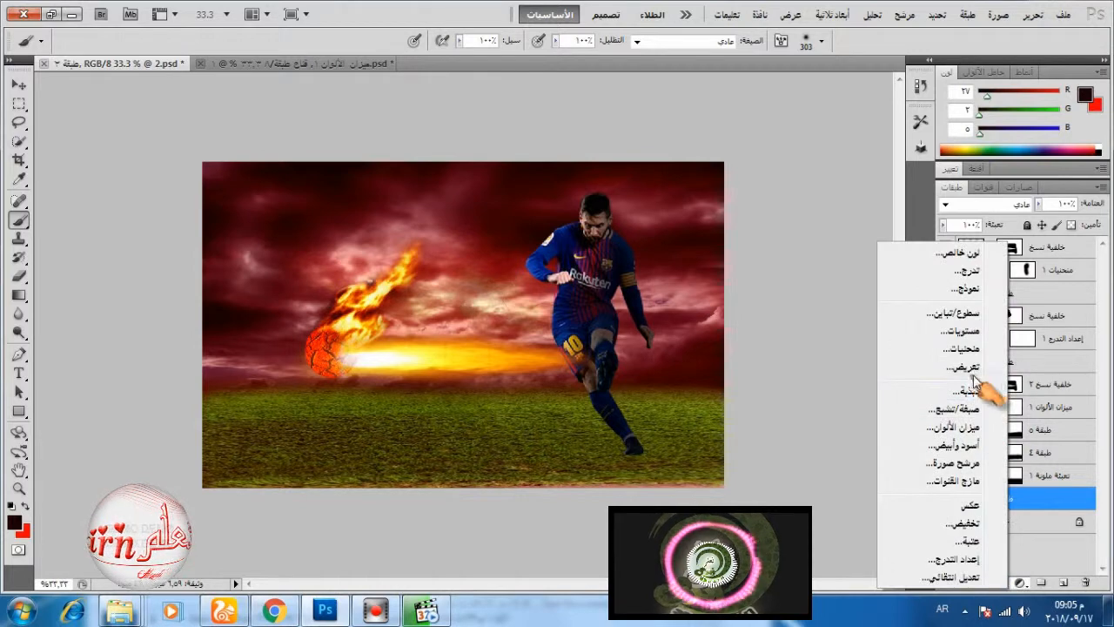
{"action": "left_click", "coordinate": [964, 348]}
{"action": "left_click_drag", "start_coordinate": [1072, 235], "coordinate": [1080, 259]}
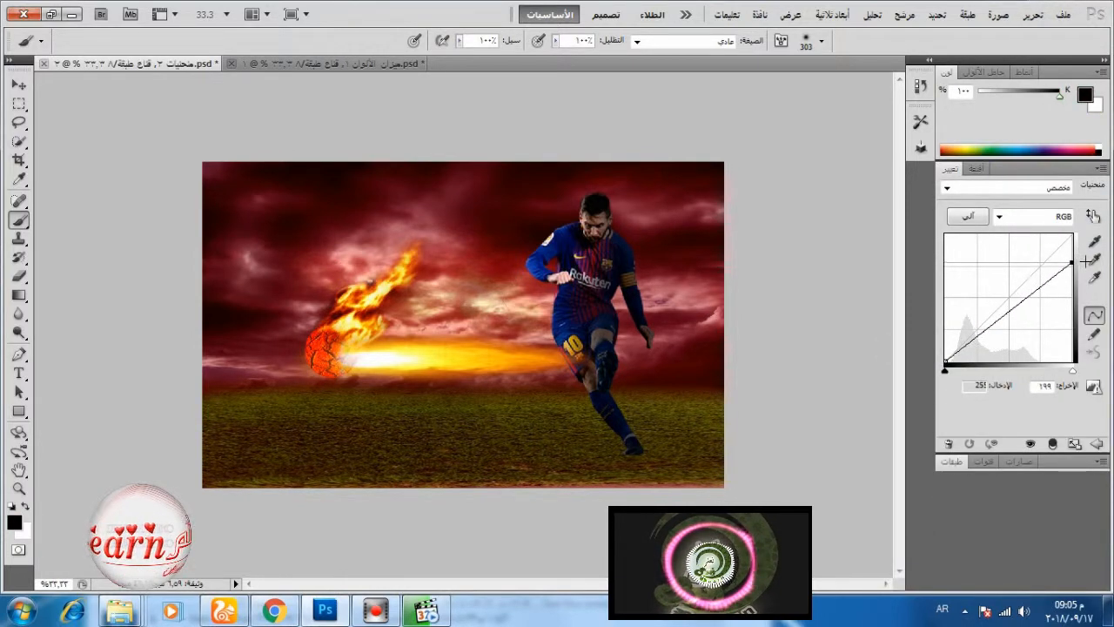
{"action": "mouse_move", "coordinate": [999, 315]}
{"action": "left_mouse_down"}
{"action": "mouse_move", "coordinate": [1006, 326]}
{"action": "mouse_move", "coordinate": [1005, 312]}
{"action": "left_mouse_up"}
Paint black on the grass Curves mask with a soft 102 px brush, clearing a strip of grass beneath the fiery ball.
{"action": "left_click", "coordinate": [952, 461]}
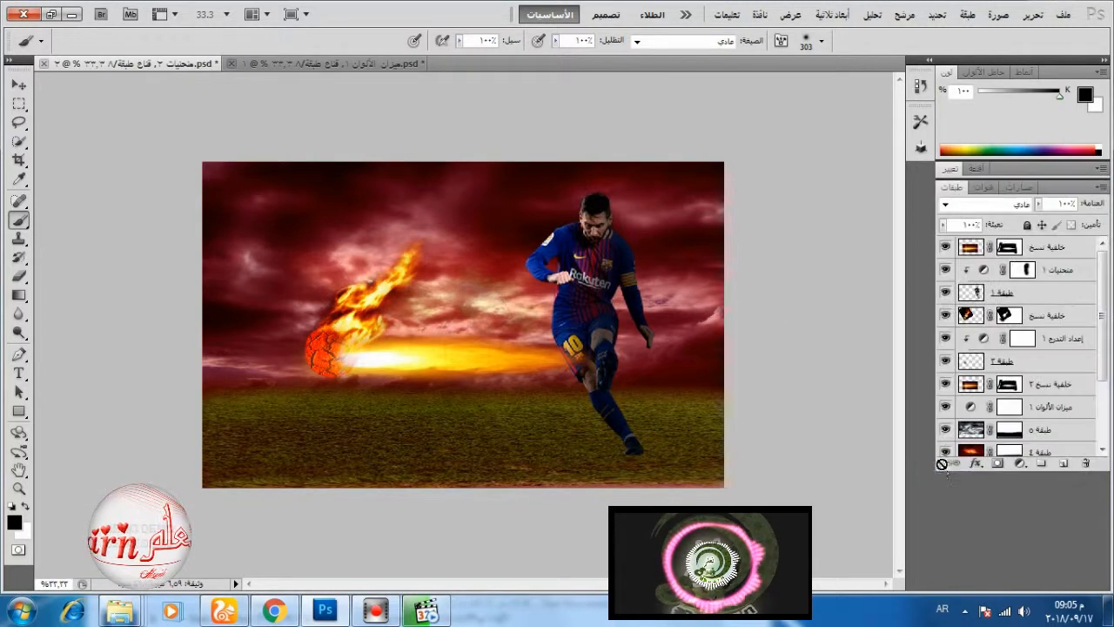
{"action": "scroll", "coordinate": [969, 427], "scroll_direction": "down", "scroll_amount": 3}
{"action": "left_click", "coordinate": [1007, 431]}
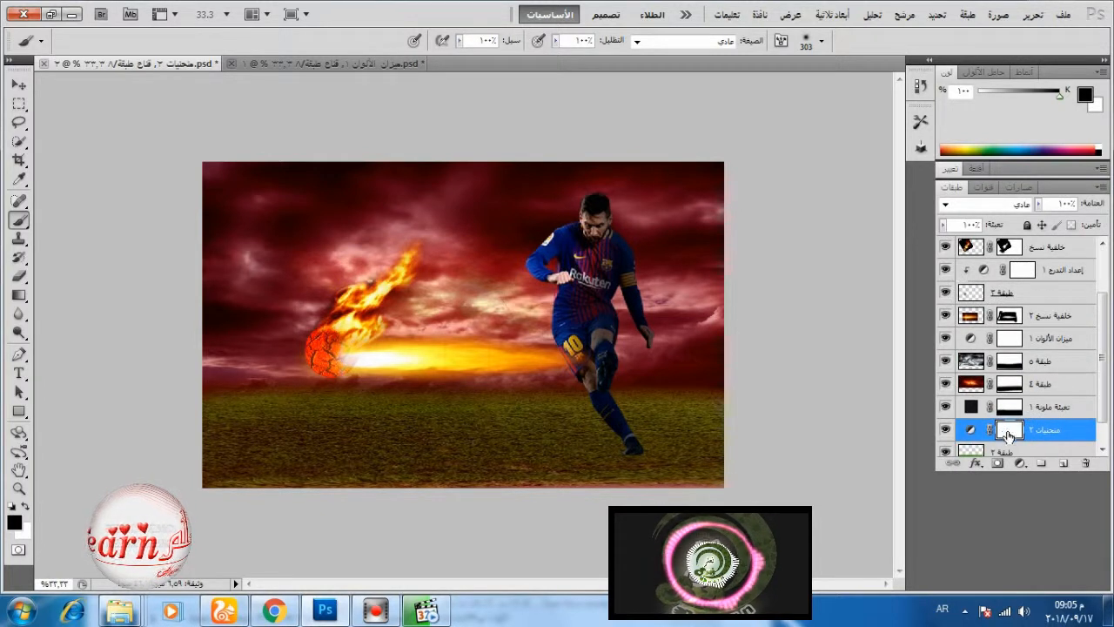
{"action": "right_click", "coordinate": [455, 219]}
{"action": "left_click", "coordinate": [571, 249]}
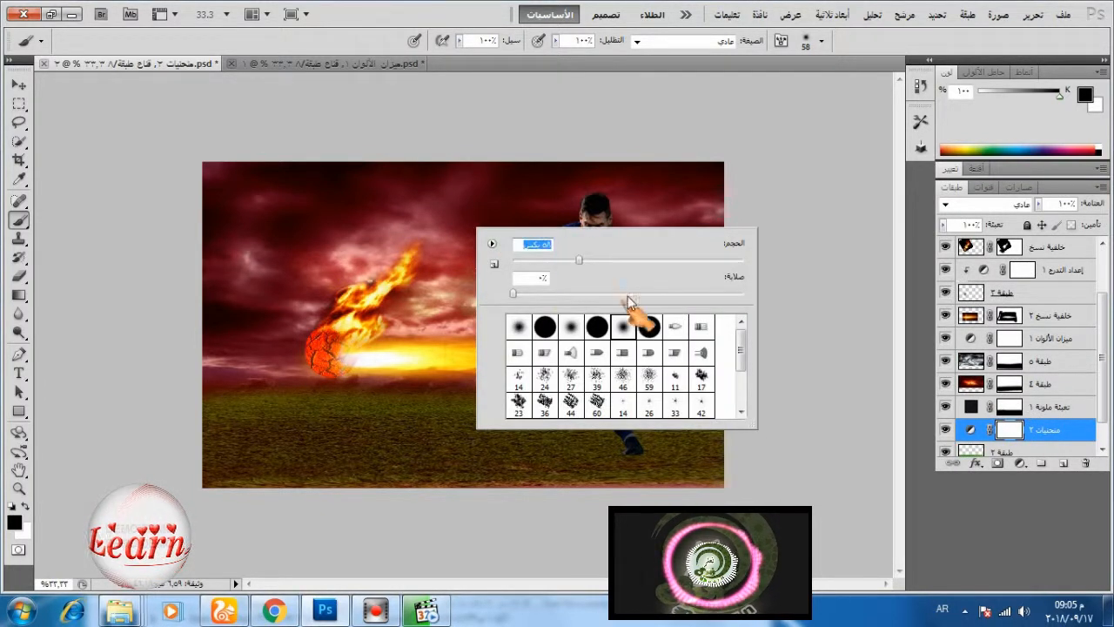
{"action": "left_click", "coordinate": [628, 258]}
{"action": "left_click_drag", "start_coordinate": [313, 403], "coordinate": [473, 398]}
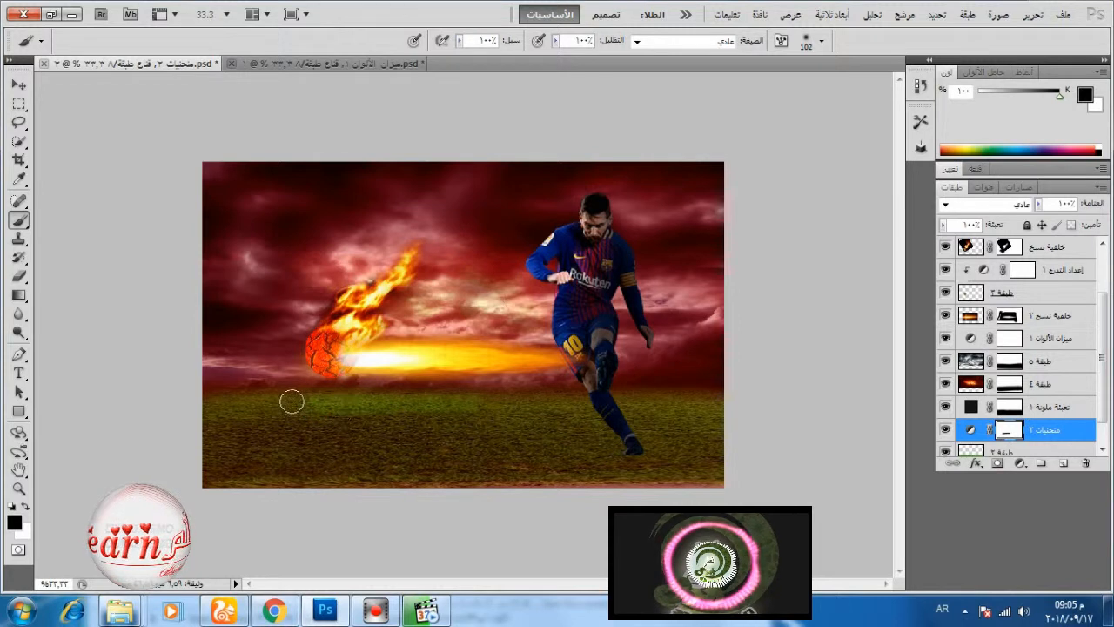
Paint more black around the lit grass on the Curves mask with a 211 px brush at 18% opacity.
{"action": "left_click", "coordinate": [555, 40]}
{"action": "left_click_drag", "start_coordinate": [562, 59], "coordinate": [486, 59]}
{"action": "right_click", "coordinate": [395, 412]}
{"action": "left_click", "coordinate": [609, 420]}
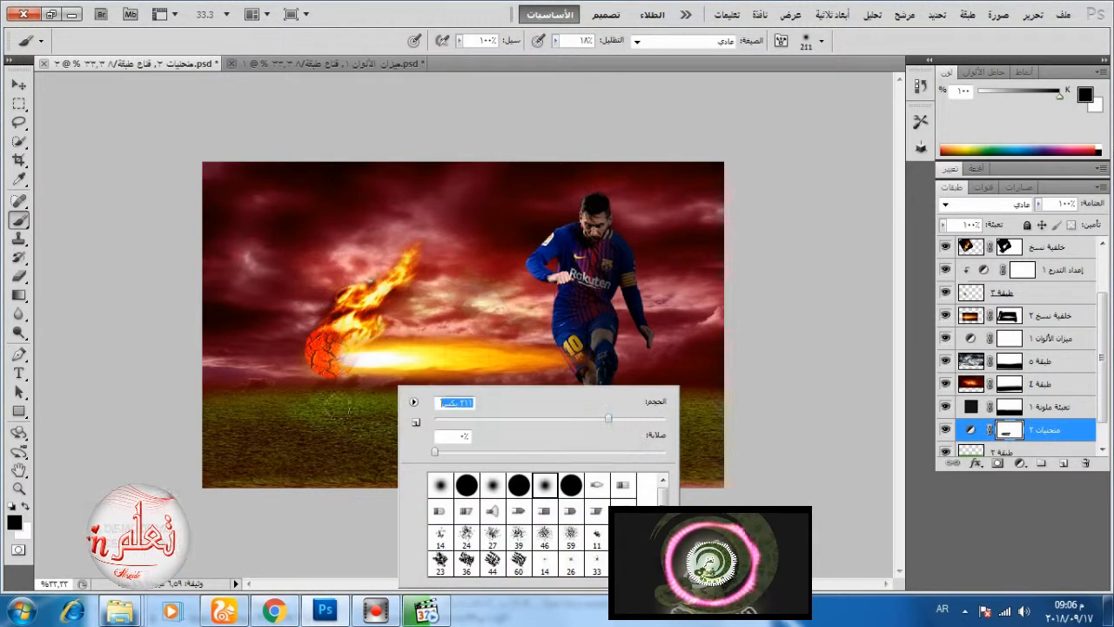
{"action": "mouse_move", "coordinate": [281, 405]}
{"action": "left_mouse_down"}
{"action": "mouse_move", "coordinate": [502, 406]}
{"action": "mouse_move", "coordinate": [305, 406]}
{"action": "left_mouse_up"}
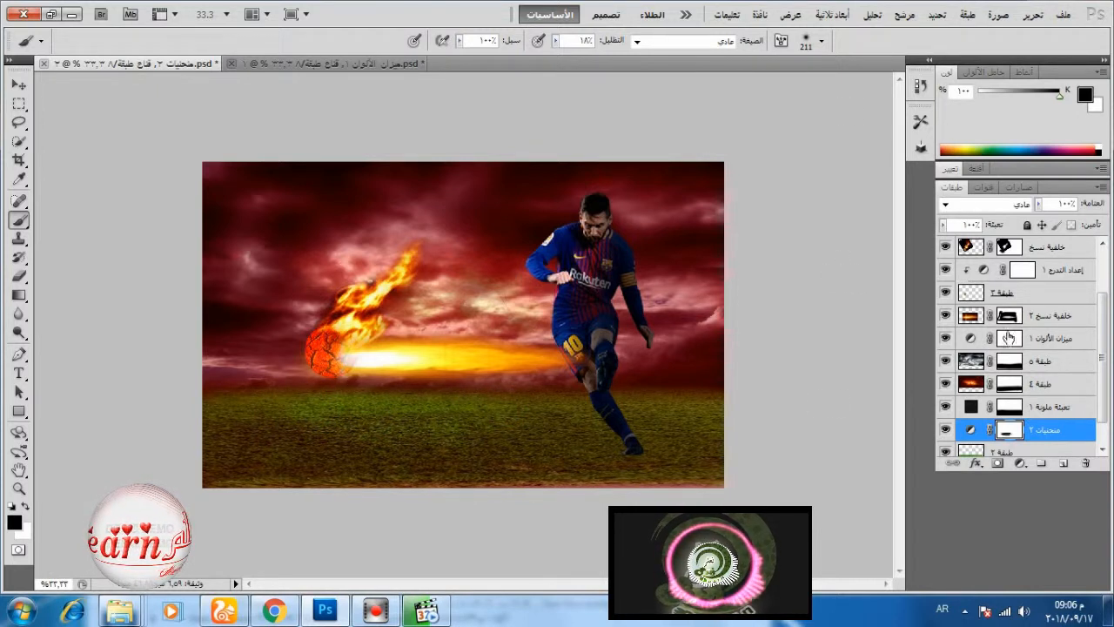
Create a new empty layer directly above the sky's Color Balance adjustment.
{"action": "scroll", "coordinate": [1059, 293], "scroll_direction": "up", "scroll_amount": 3}
{"action": "scroll", "coordinate": [1062, 331], "scroll_direction": "down", "scroll_amount": 1}
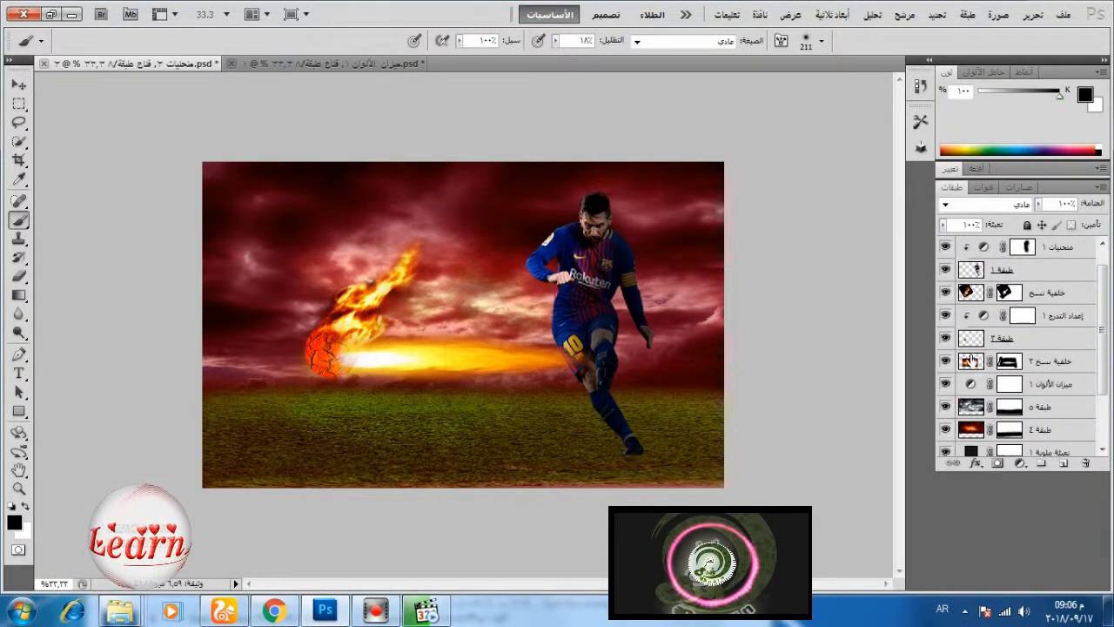
{"action": "left_click", "coordinate": [945, 339]}
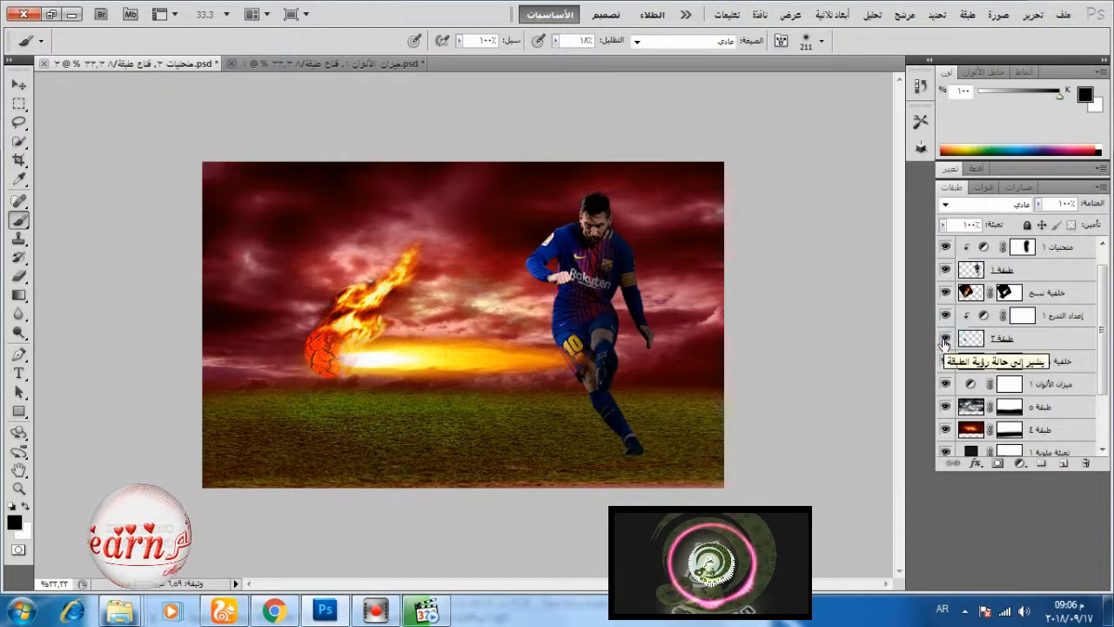
{"action": "scroll", "coordinate": [968, 429], "scroll_direction": "down", "scroll_amount": 1}
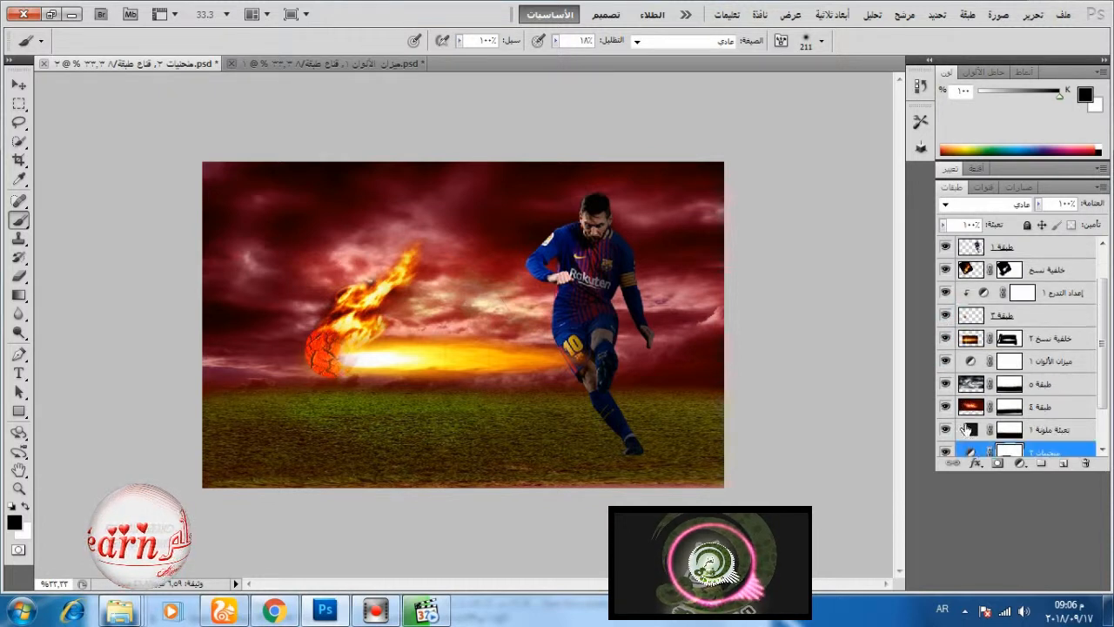
{"action": "left_click", "coordinate": [1036, 363]}
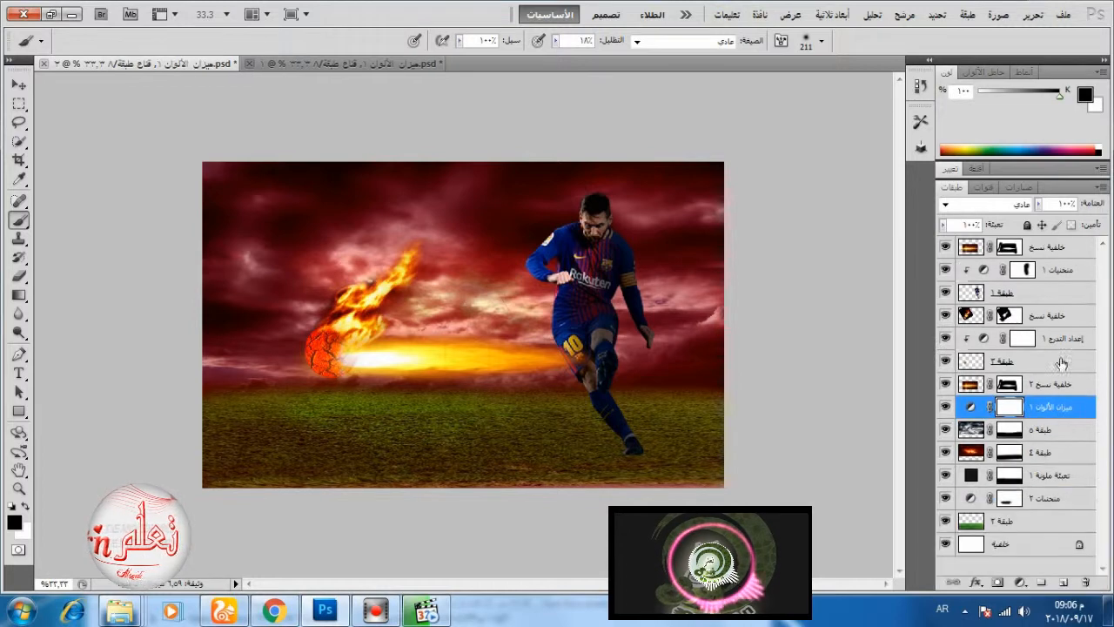
{"action": "left_click", "coordinate": [1067, 582]}
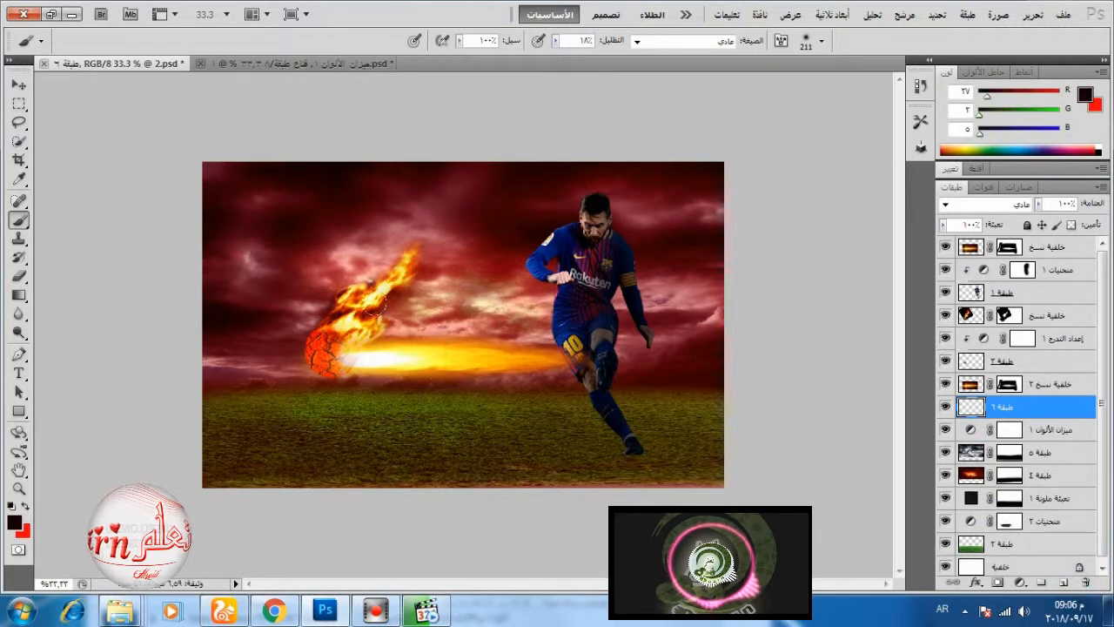
Replace the current brushes with the "خوف _ فرش" brush set.
{"action": "right_click", "coordinate": [396, 263]}
{"action": "left_click", "coordinate": [428, 291]}
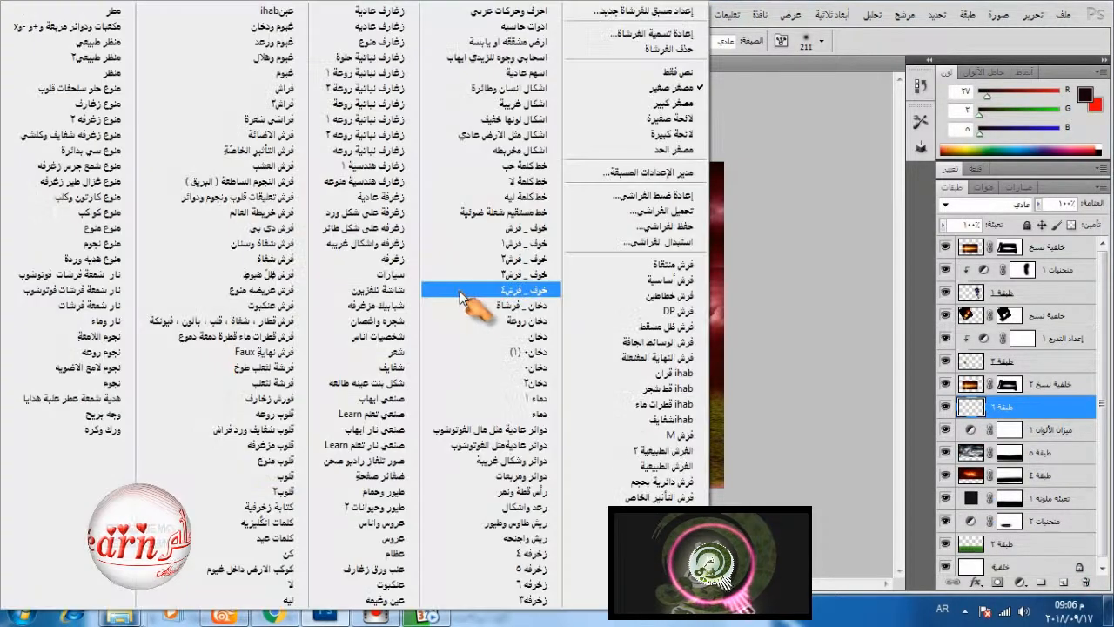
{"action": "left_click", "coordinate": [527, 228]}
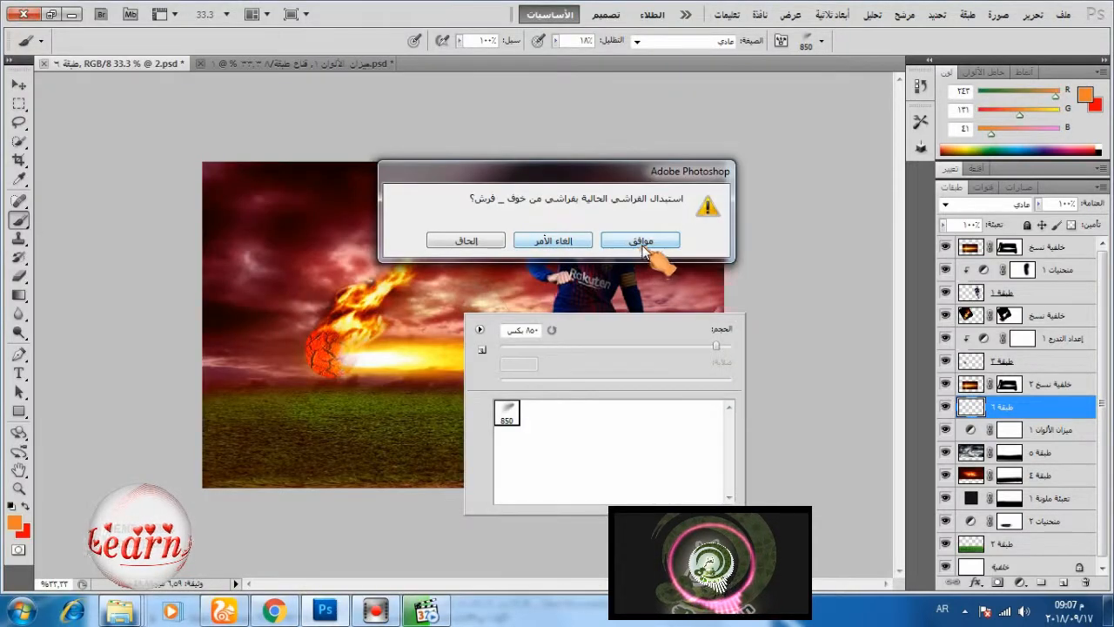
{"action": "left_click", "coordinate": [642, 236]}
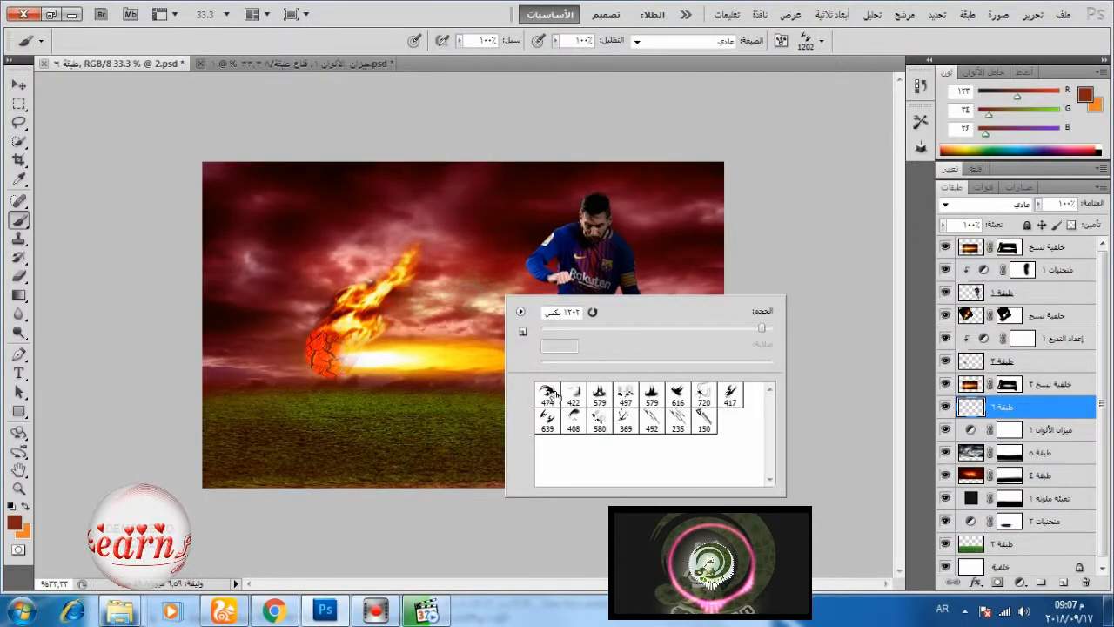
Choose the 474 px brush tip from the loaded set, rotate it to -106° and resize it to 736 px.
{"action": "left_click", "coordinate": [551, 395]}
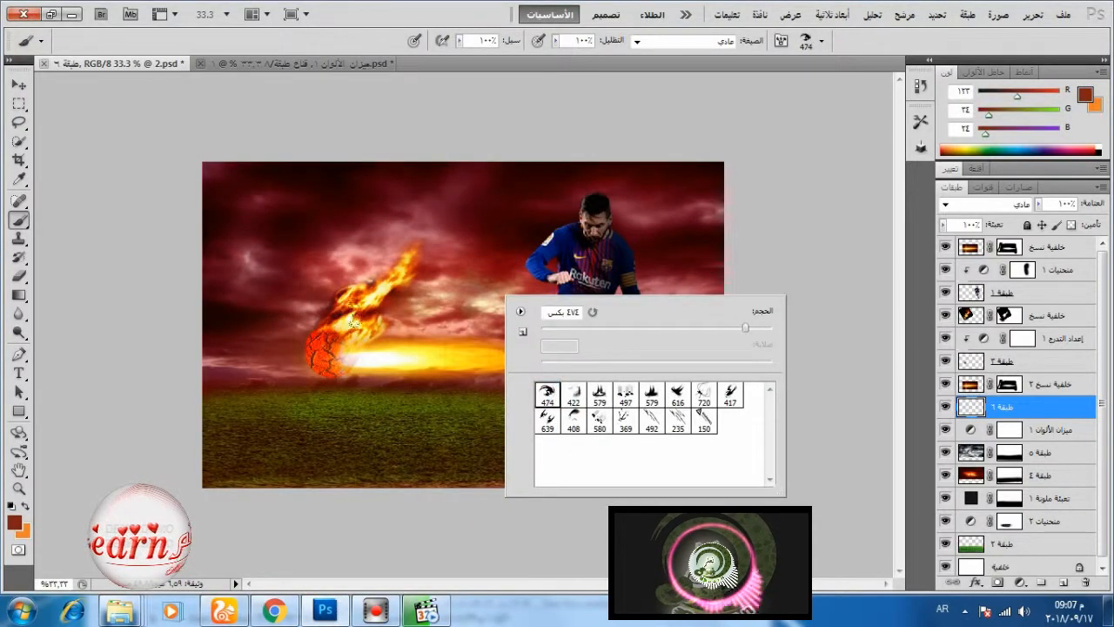
{"action": "left_click", "coordinate": [761, 328]}
{"action": "left_click", "coordinate": [779, 43]}
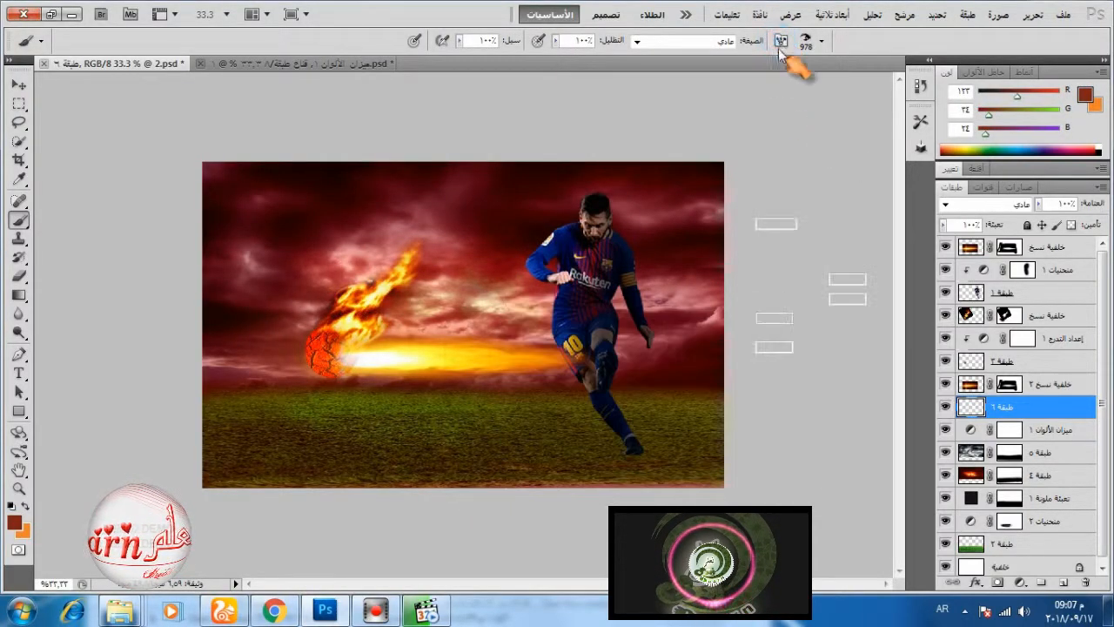
{"action": "left_click_drag", "start_coordinate": [810, 274], "coordinate": [771, 302]}
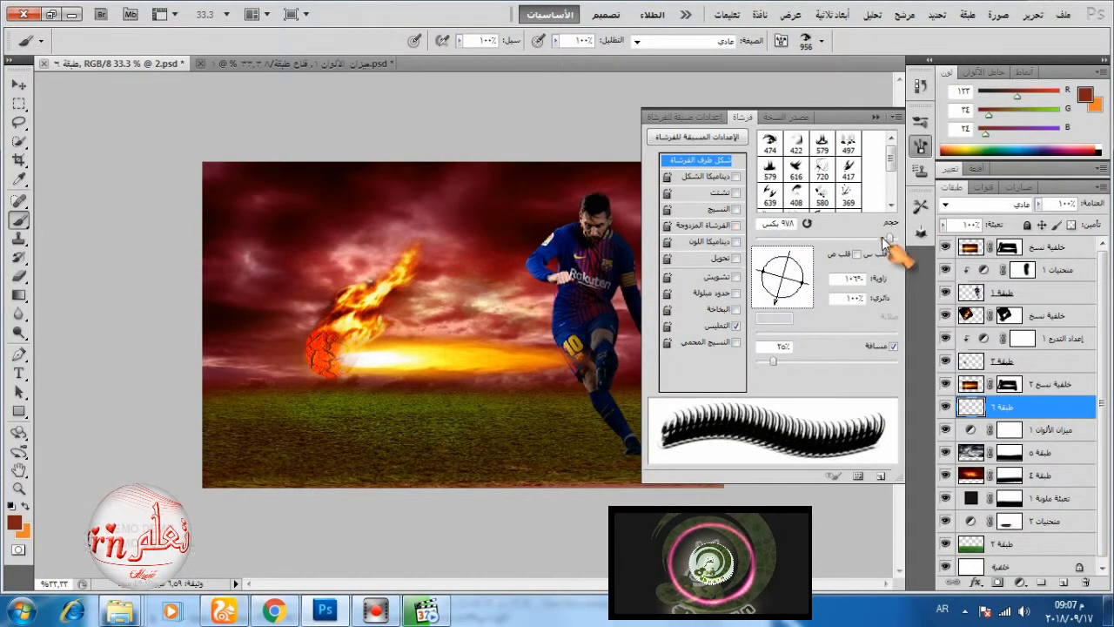
{"action": "left_click_drag", "start_coordinate": [889, 236], "coordinate": [886, 236]}
Stamp the rotated brush twice in dark red over the ball's flame on the new layer.
{"action": "left_click", "coordinate": [360, 293]}
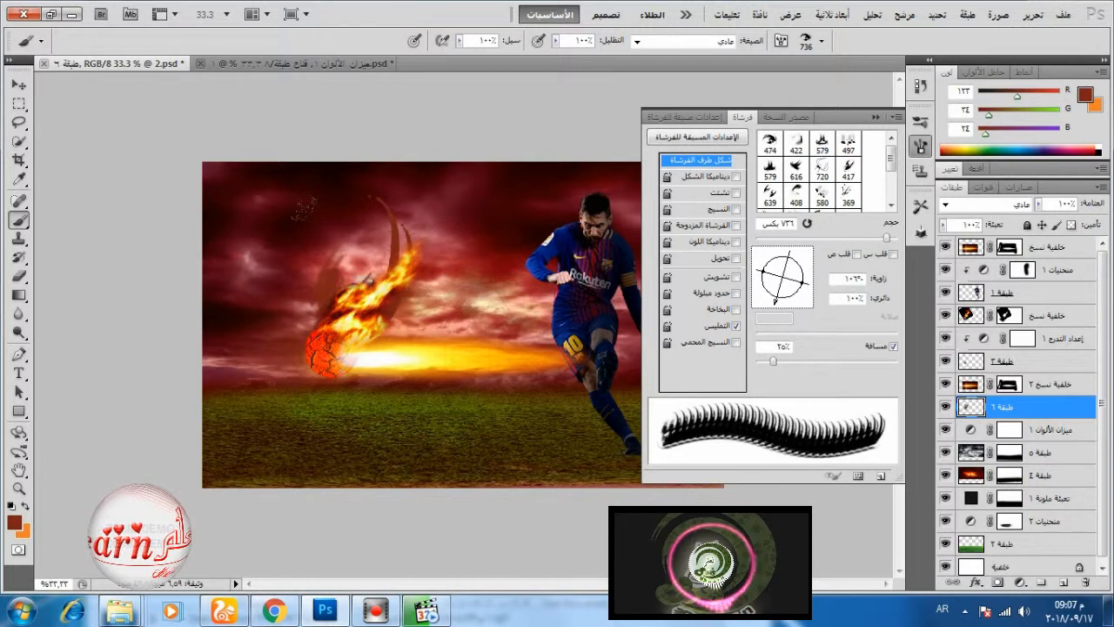
{"action": "left_click", "coordinate": [371, 278]}
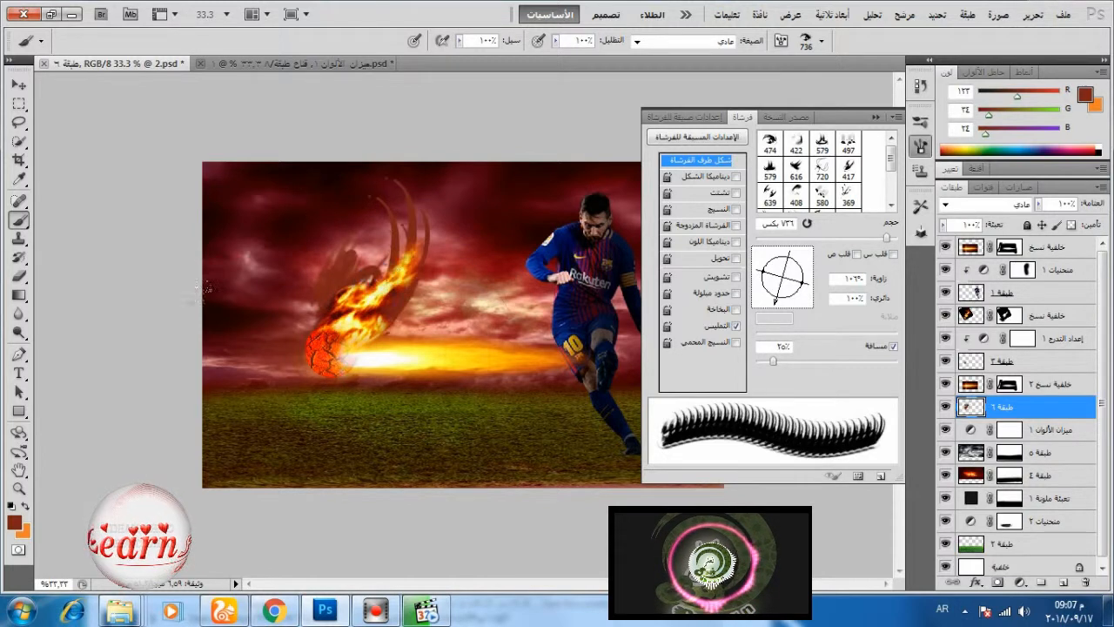
{"action": "left_click", "coordinate": [920, 147]}
Colorize the stamped flame shapes with Hue/Saturation at hue 360, saturation 79 and lightness +27.
{"action": "left_click", "coordinate": [999, 15]}
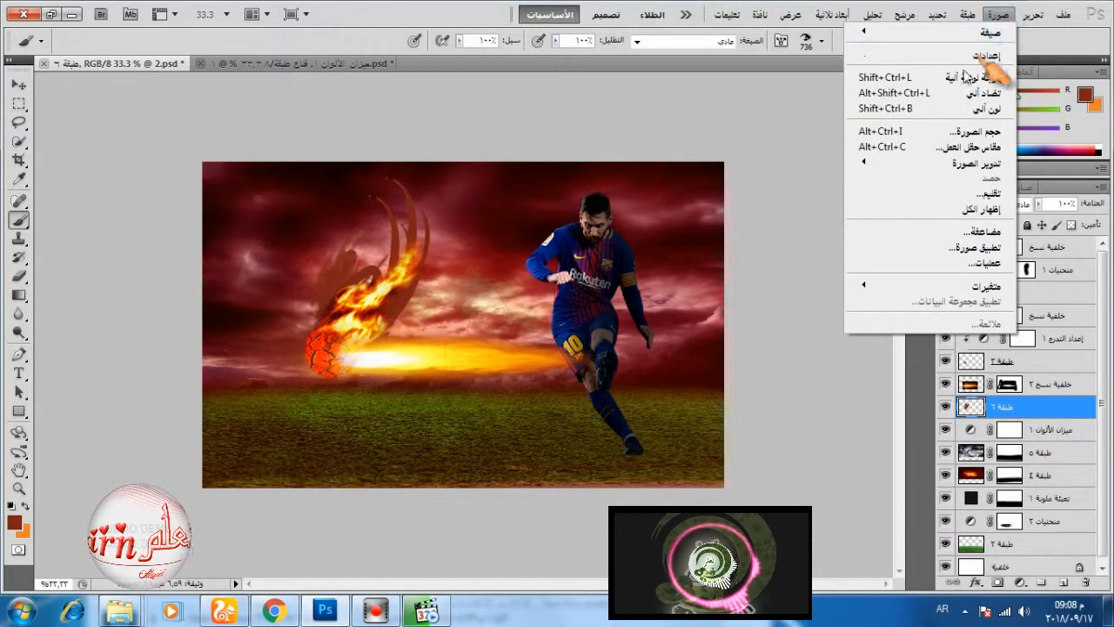
{"action": "mouse_move", "coordinate": [966, 55]}
{"action": "left_click", "coordinate": [725, 143]}
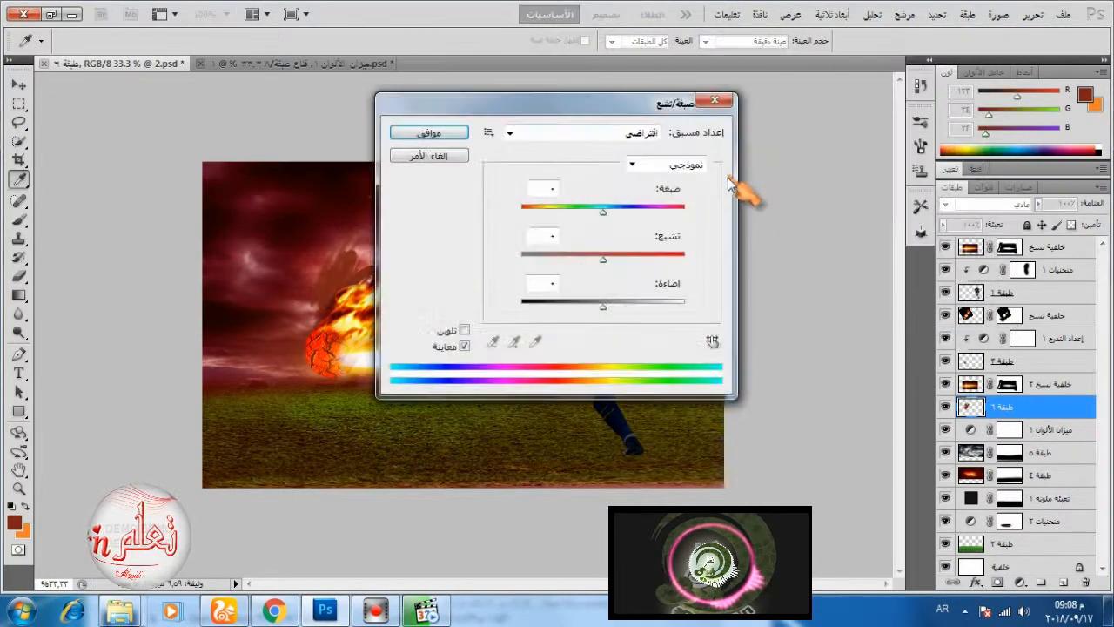
{"action": "left_click_drag", "start_coordinate": [589, 107], "coordinate": [794, 83]}
{"action": "left_click", "coordinate": [703, 312]}
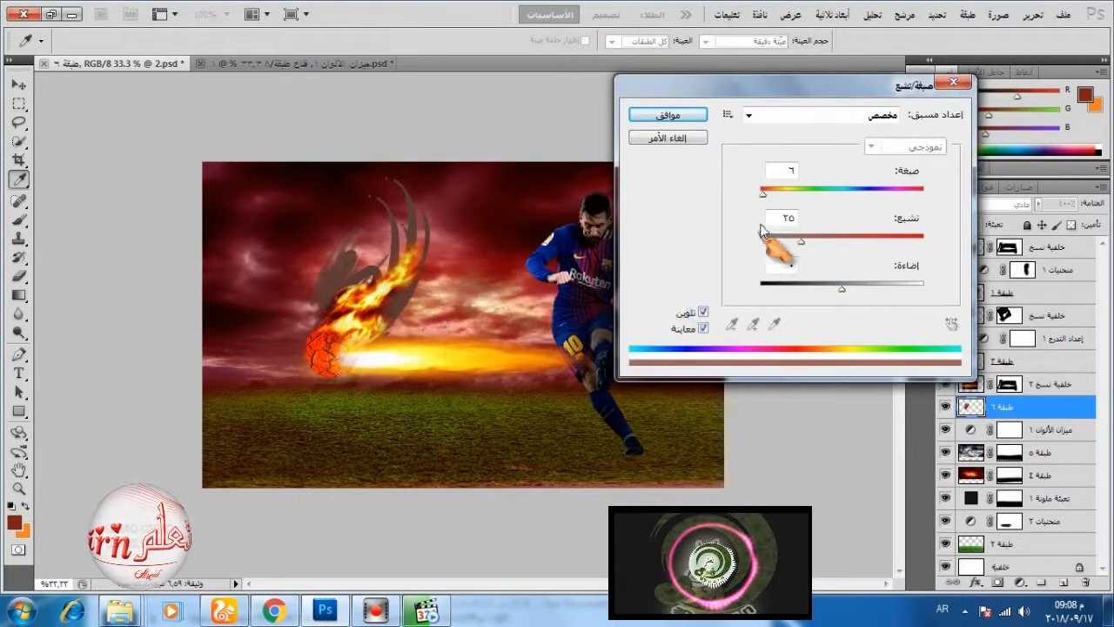
{"action": "left_click_drag", "start_coordinate": [801, 241], "coordinate": [889, 241]}
{"action": "left_click_drag", "start_coordinate": [766, 193], "coordinate": [957, 215]}
{"action": "left_click_drag", "start_coordinate": [843, 290], "coordinate": [866, 291]}
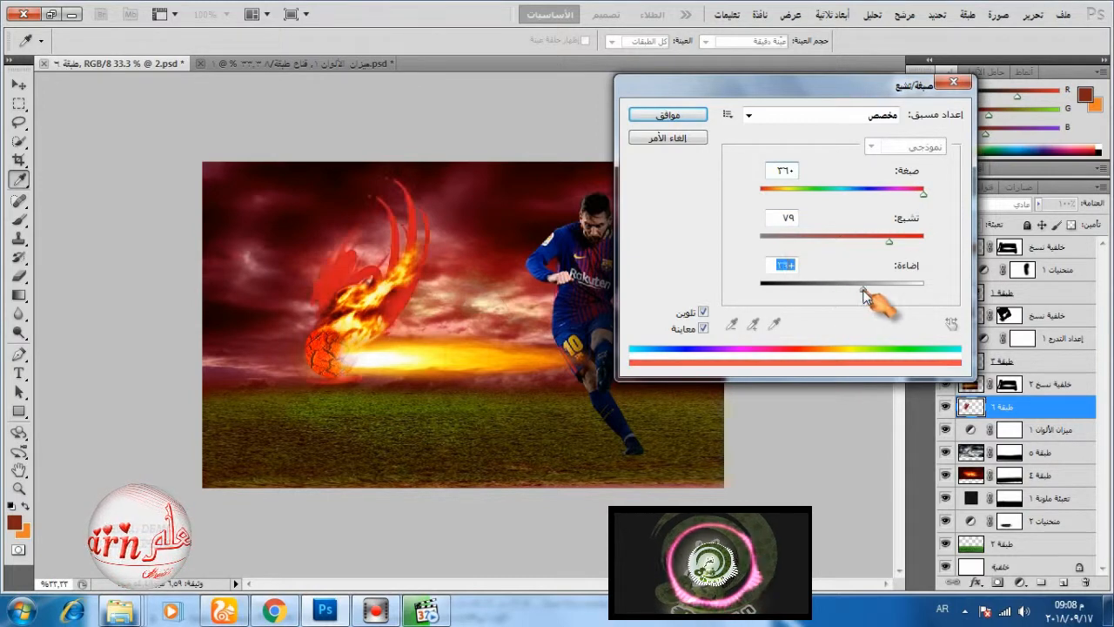
{"action": "mouse_move", "coordinate": [925, 199]}
{"action": "left_mouse_down"}
{"action": "mouse_move", "coordinate": [789, 191]}
{"action": "mouse_move", "coordinate": [926, 212]}
{"action": "left_mouse_up"}
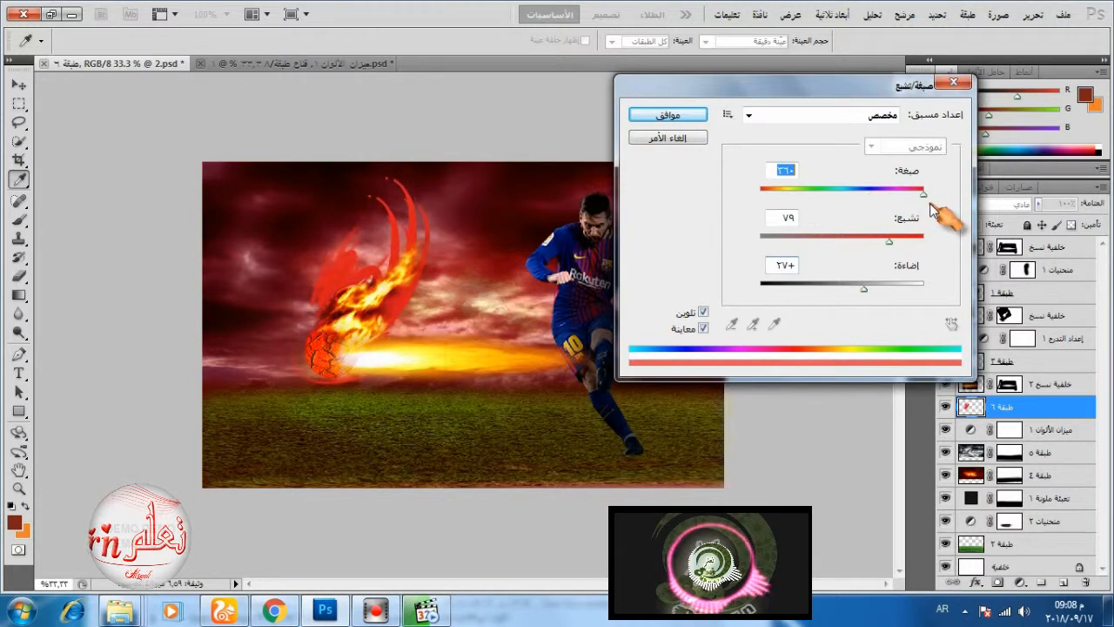
{"action": "left_click", "coordinate": [670, 117]}
Lower the stamped flame layer's opacity to 49%.
{"action": "left_click", "coordinate": [1039, 203]}
{"action": "left_click_drag", "start_coordinate": [1042, 223], "coordinate": [1001, 227]}
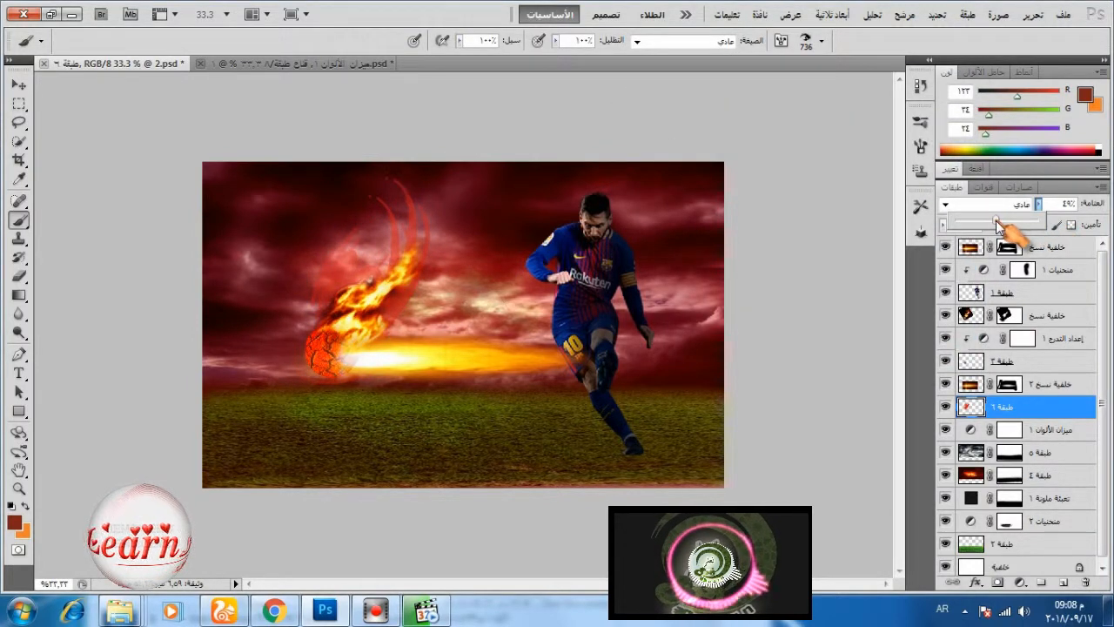
{"action": "left_click", "coordinate": [1024, 409]}
Add a Color Balance adjustment above the stamped flame layer and shift its shadows to red +100 and towards blue.
{"action": "left_click", "coordinate": [1021, 582]}
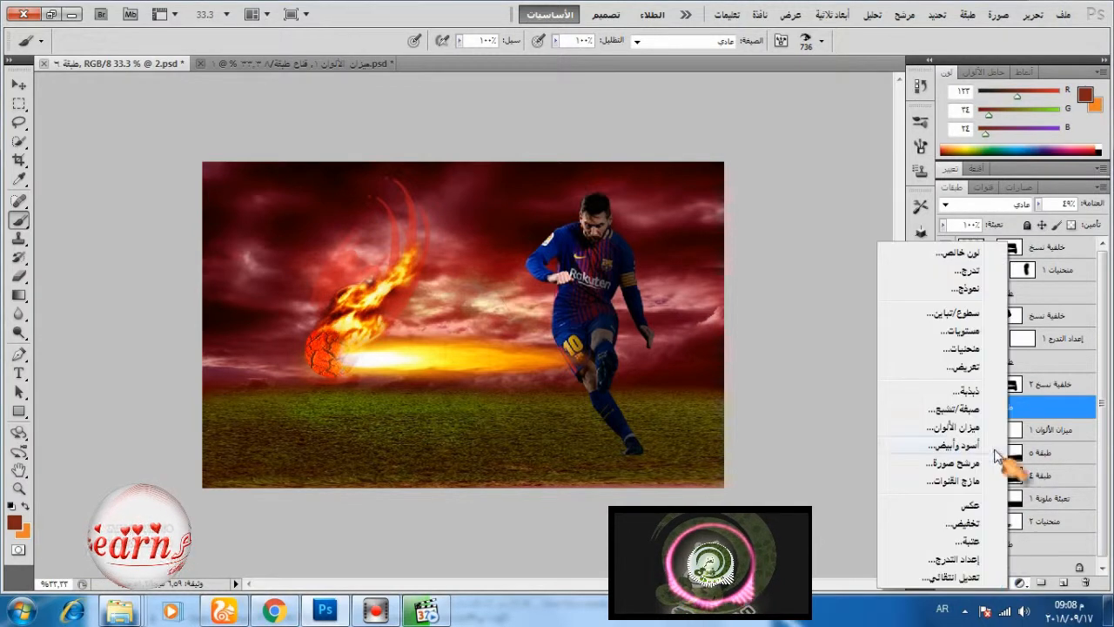
{"action": "left_click", "coordinate": [972, 427]}
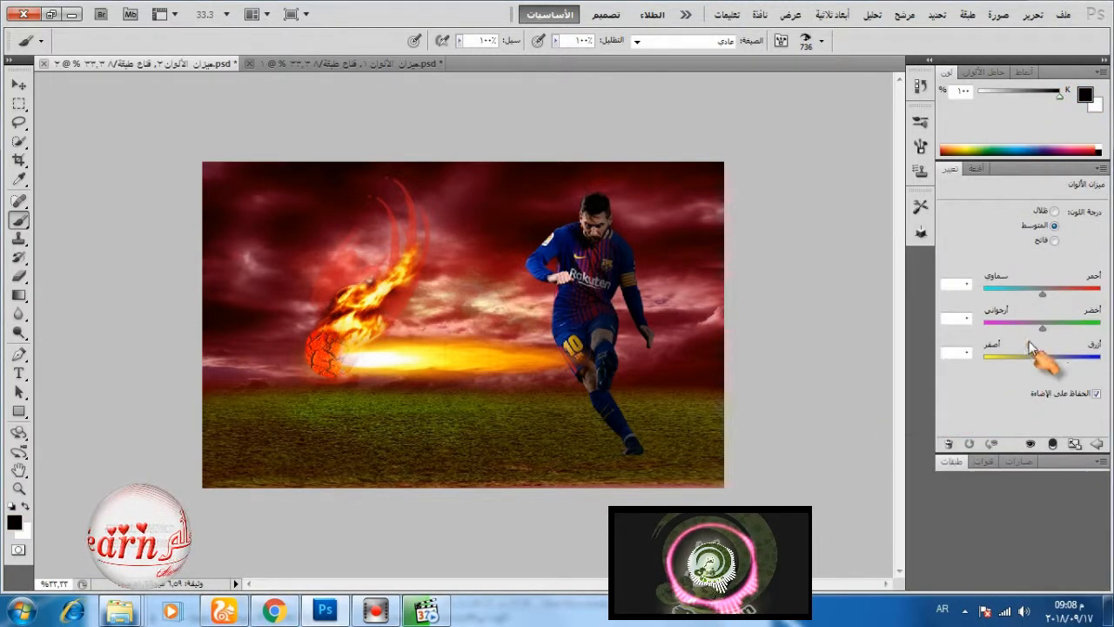
{"action": "left_click", "coordinate": [1054, 211]}
{"action": "left_click_drag", "start_coordinate": [1042, 293], "coordinate": [1082, 296]}
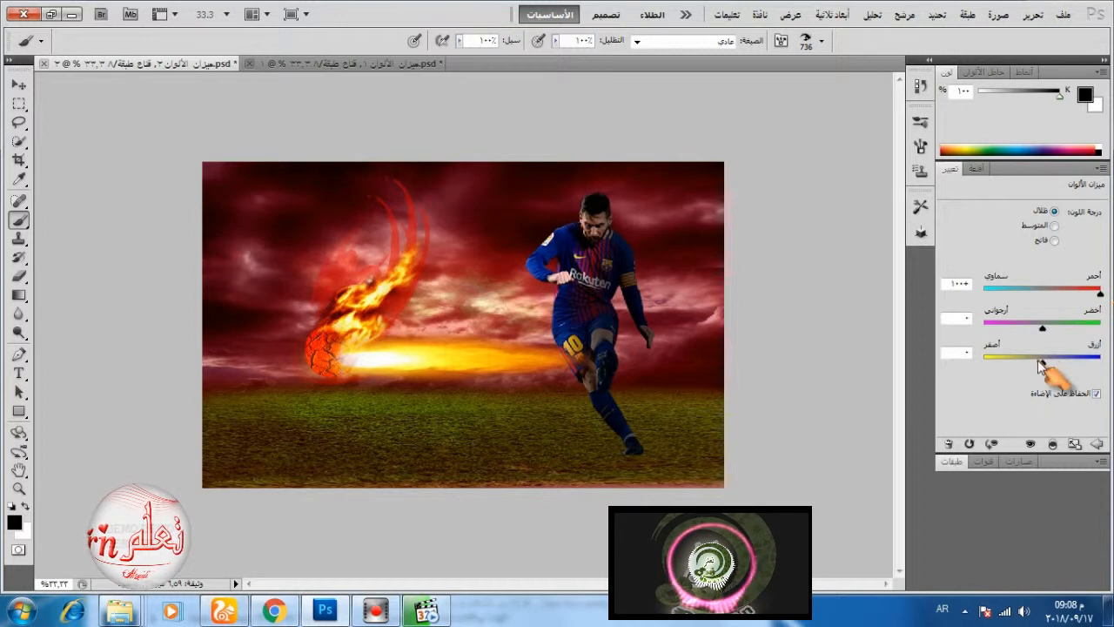
{"action": "left_click_drag", "start_coordinate": [1043, 361], "coordinate": [1083, 360]}
Set the Color Balance midtones to red +100 and blue +100, and the highlights to red +97 and blue +93.
{"action": "left_click", "coordinate": [1055, 227]}
{"action": "left_click_drag", "start_coordinate": [1043, 294], "coordinate": [1103, 295]}
{"action": "left_click_drag", "start_coordinate": [1042, 363], "coordinate": [1111, 369]}
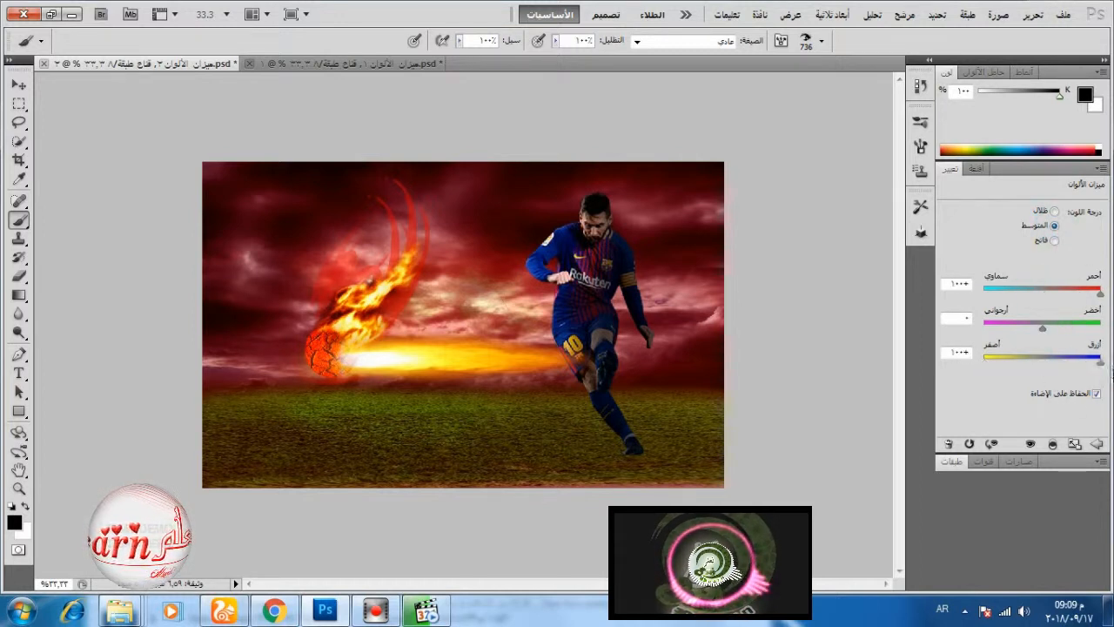
{"action": "left_click", "coordinate": [1055, 240]}
{"action": "left_click_drag", "start_coordinate": [1040, 293], "coordinate": [1097, 297]}
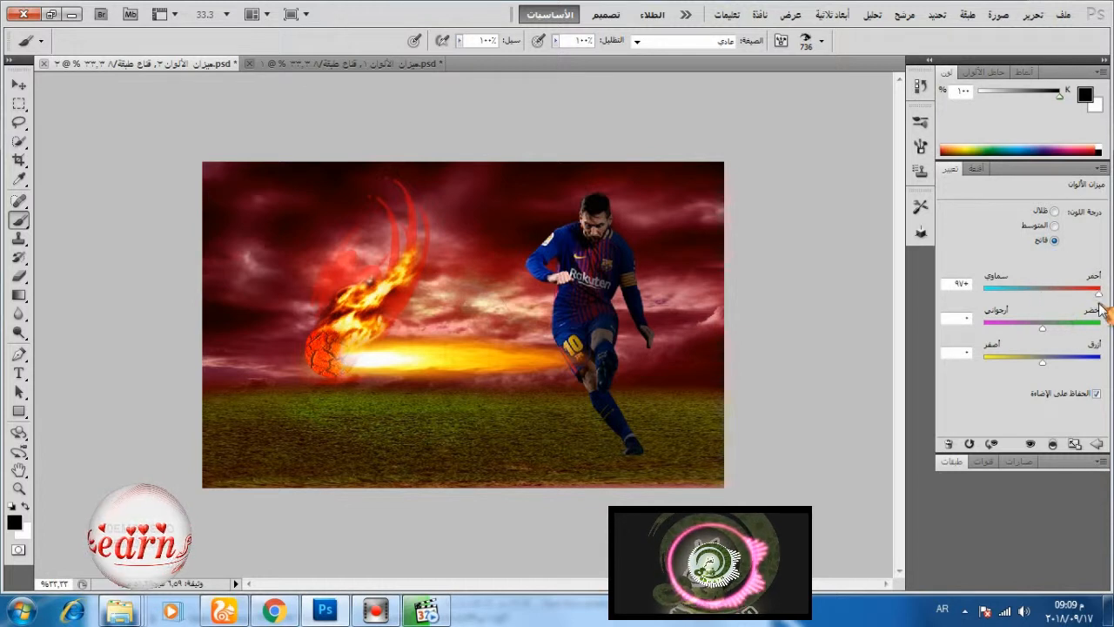
{"action": "left_click_drag", "start_coordinate": [1044, 363], "coordinate": [1093, 363]}
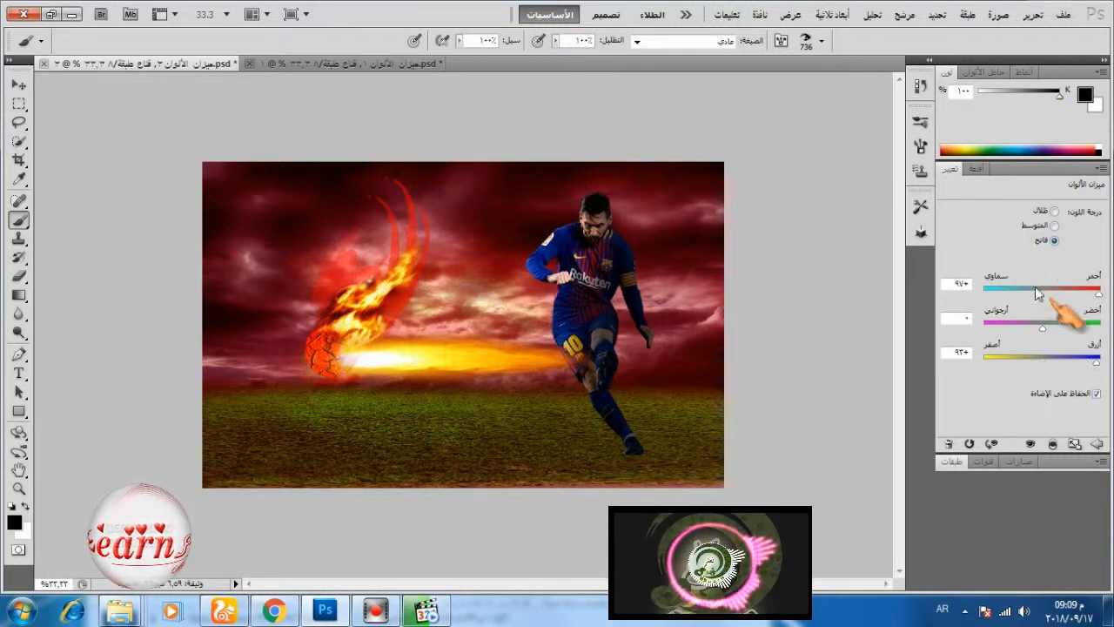
Reset the clipped Color Balance adjustment and shift its shadows to red +86.
{"action": "left_click", "coordinate": [1056, 211]}
{"action": "left_click_drag", "start_coordinate": [1067, 327], "coordinate": [1084, 388]}
{"action": "left_click", "coordinate": [968, 444]}
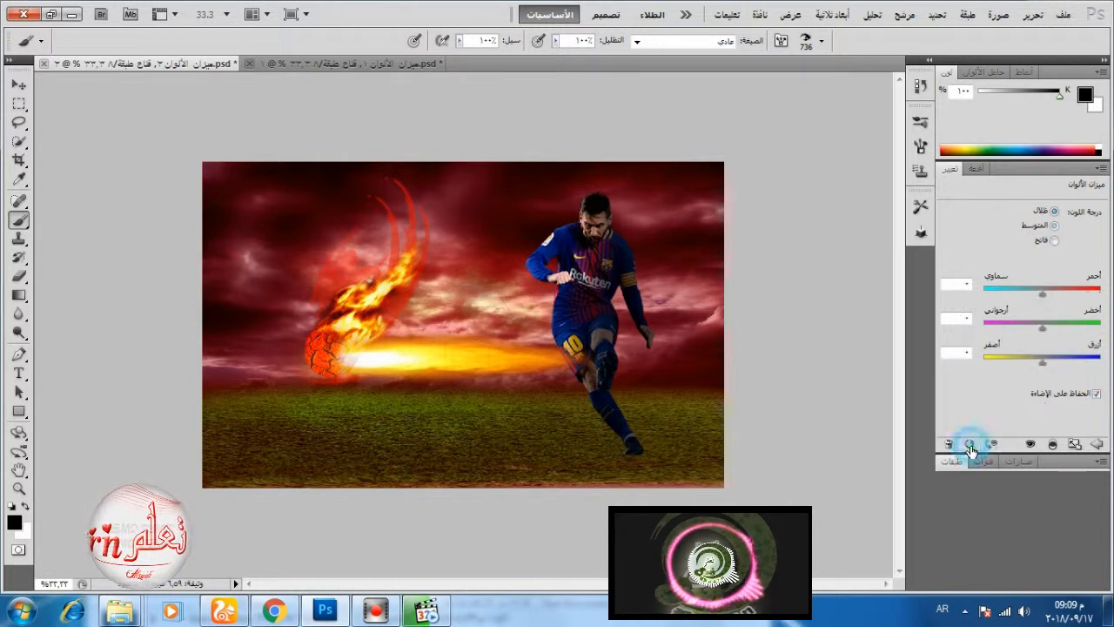
{"action": "left_click_drag", "start_coordinate": [1042, 293], "coordinate": [1077, 300]}
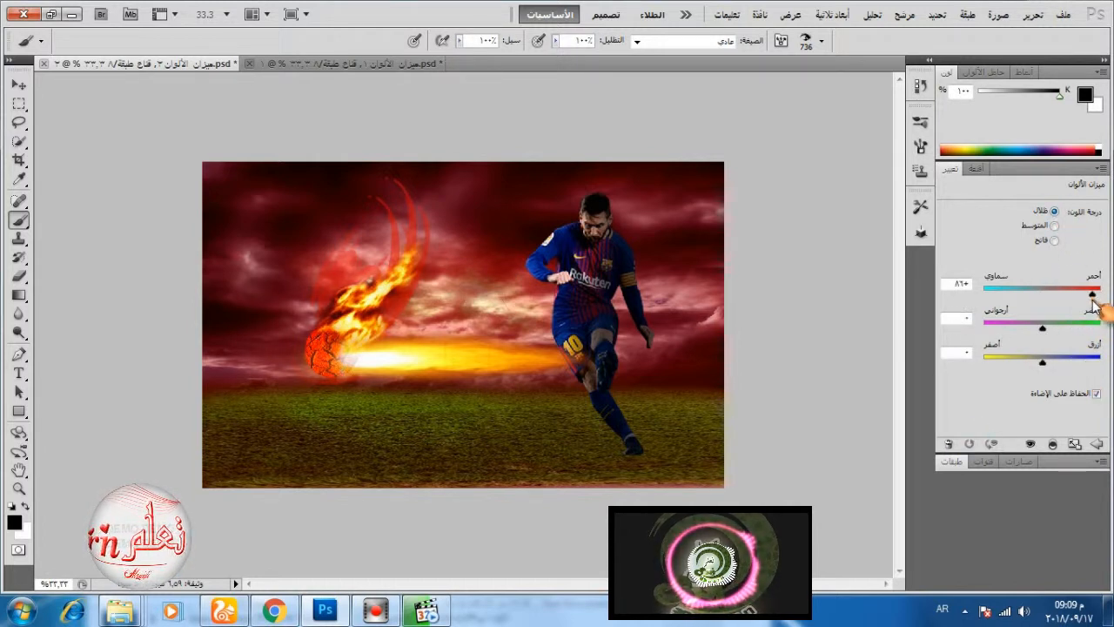
Lower the stamped flame layer's opacity to 23%.
{"action": "left_click", "coordinate": [958, 463]}
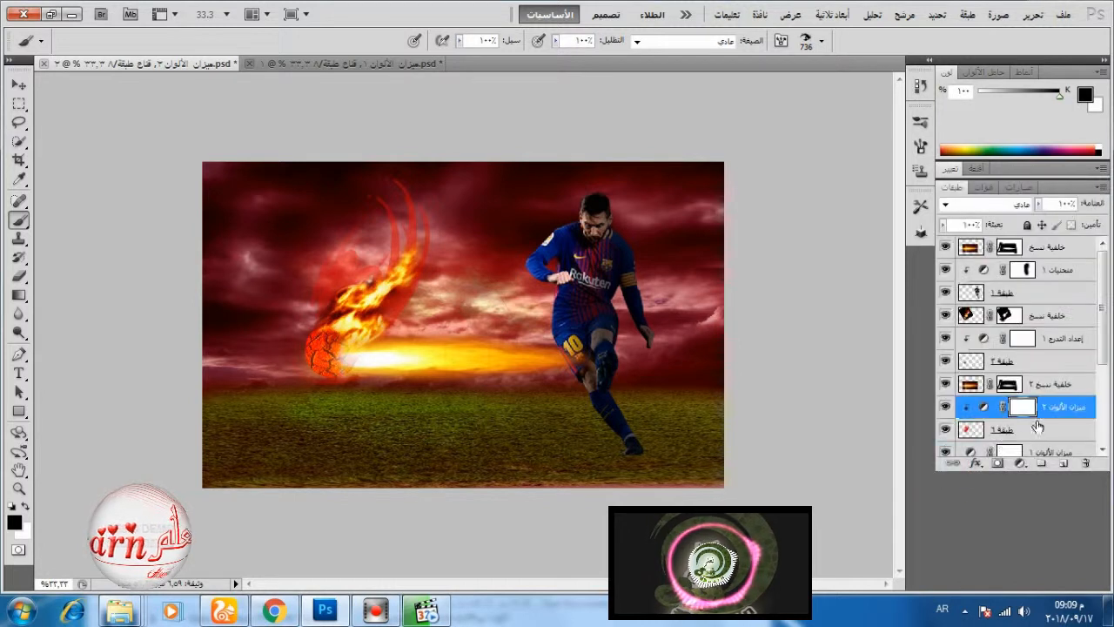
{"action": "scroll", "coordinate": [1058, 405], "scroll_direction": "down", "scroll_amount": 1}
{"action": "left_click", "coordinate": [1058, 409]}
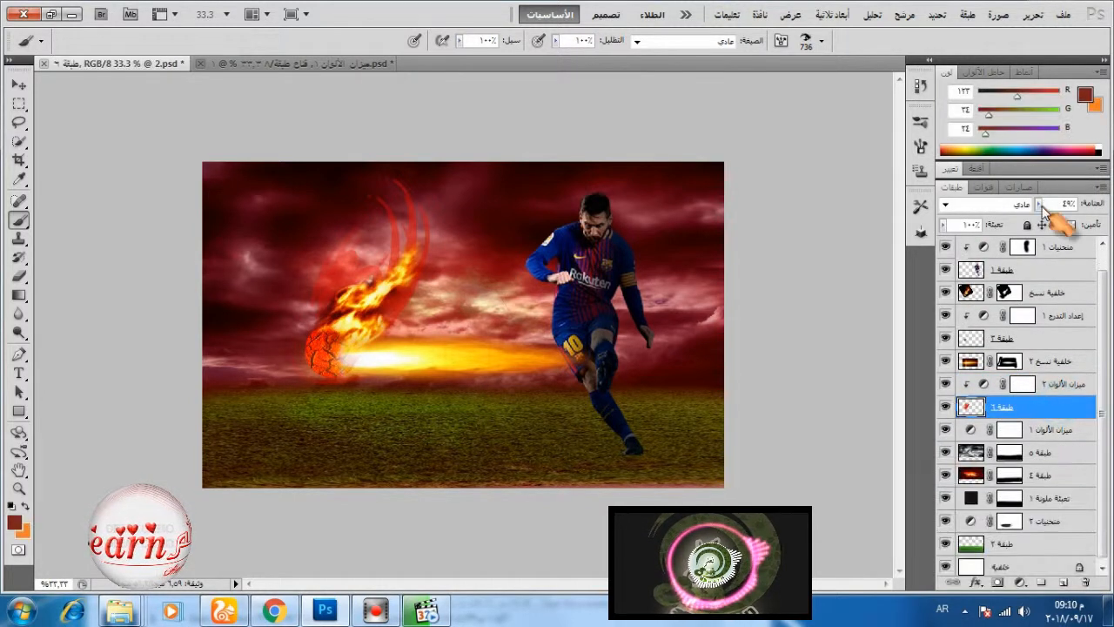
{"action": "left_click", "coordinate": [1039, 205]}
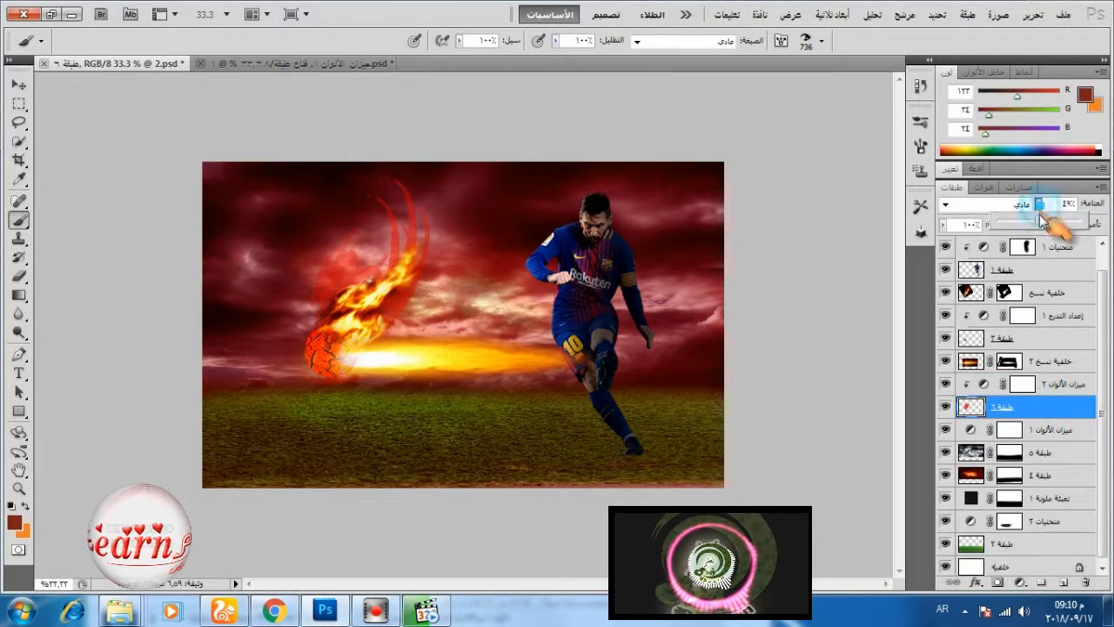
{"action": "mouse_move", "coordinate": [1040, 223]}
{"action": "left_mouse_down"}
{"action": "mouse_move", "coordinate": [1073, 226]}
{"action": "mouse_move", "coordinate": [1034, 224]}
{"action": "left_mouse_up"}
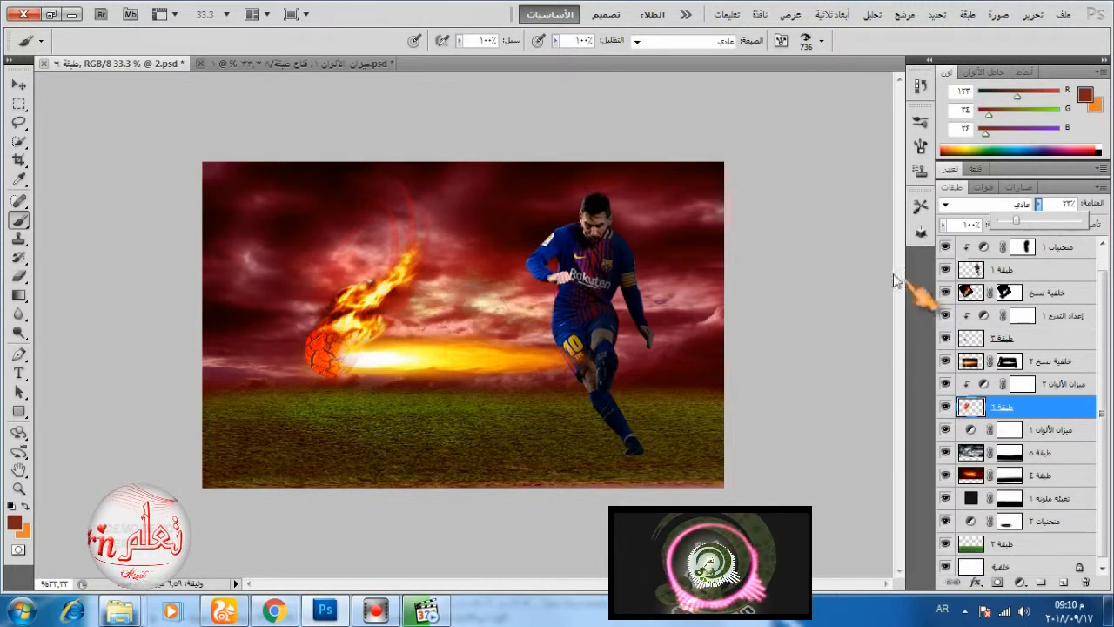
Restore the default brushes, add a mask to the stamped flame layer and paint it black around the ball with a soft 147 px brush.
{"action": "right_click", "coordinate": [550, 263]}
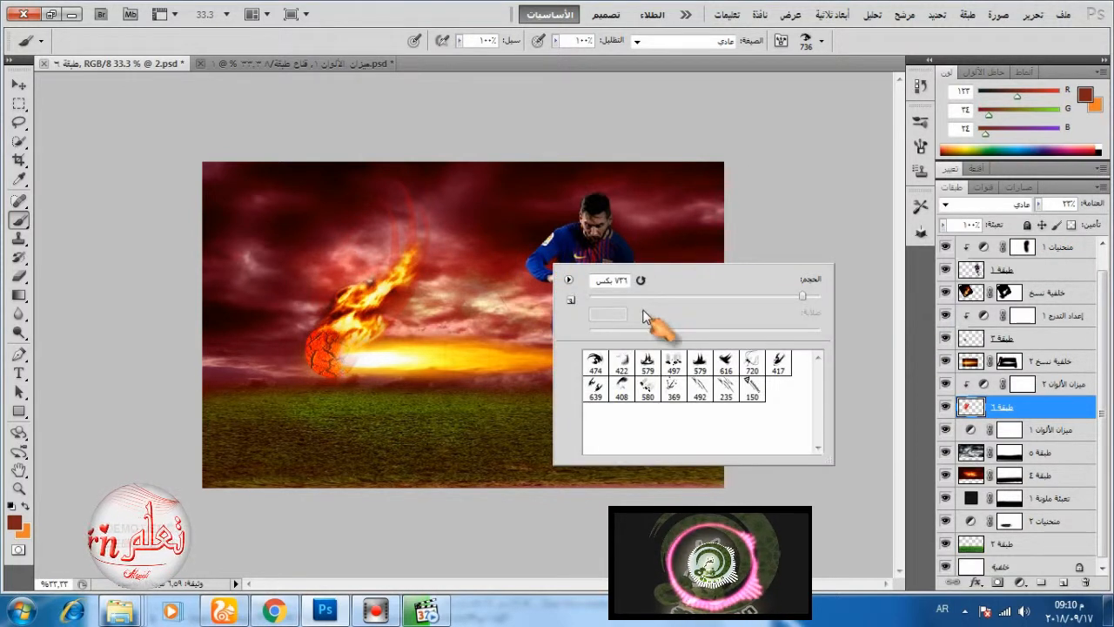
{"action": "left_click", "coordinate": [570, 280]}
{"action": "left_click", "coordinate": [577, 291]}
{"action": "left_click", "coordinate": [625, 243]}
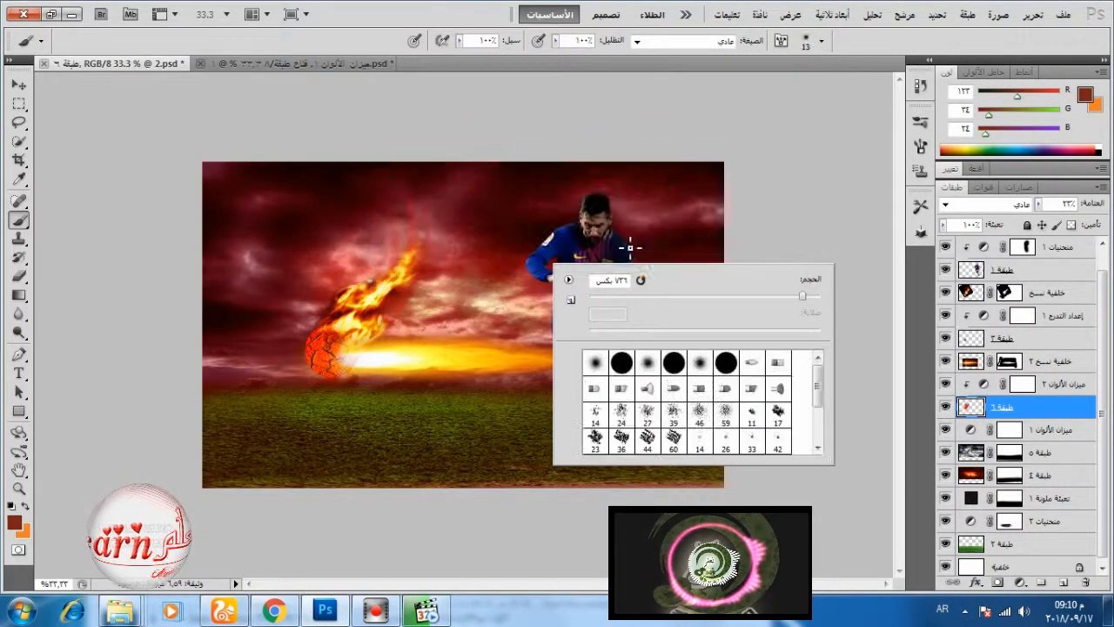
{"action": "left_click", "coordinate": [700, 362]}
{"action": "left_click_drag", "start_coordinate": [604, 296], "coordinate": [731, 296]}
{"action": "left_click", "coordinate": [1000, 584]}
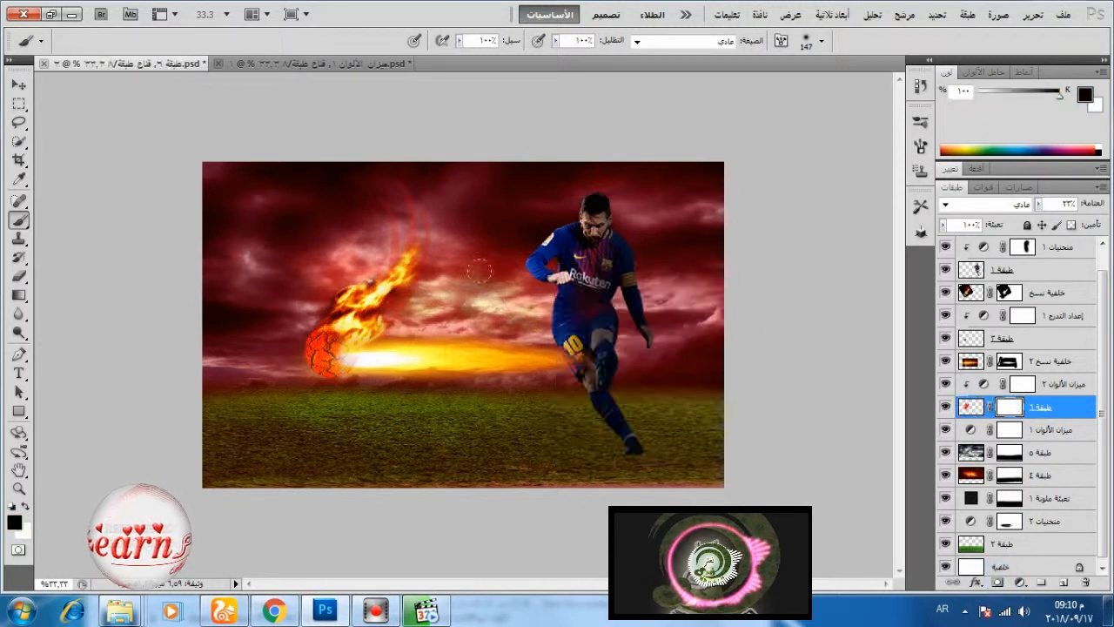
{"action": "mouse_move", "coordinate": [291, 313]}
{"action": "left_mouse_down"}
{"action": "mouse_move", "coordinate": [313, 395]}
{"action": "mouse_move", "coordinate": [234, 332]}
{"action": "mouse_move", "coordinate": [380, 394]}
{"action": "left_mouse_up"}
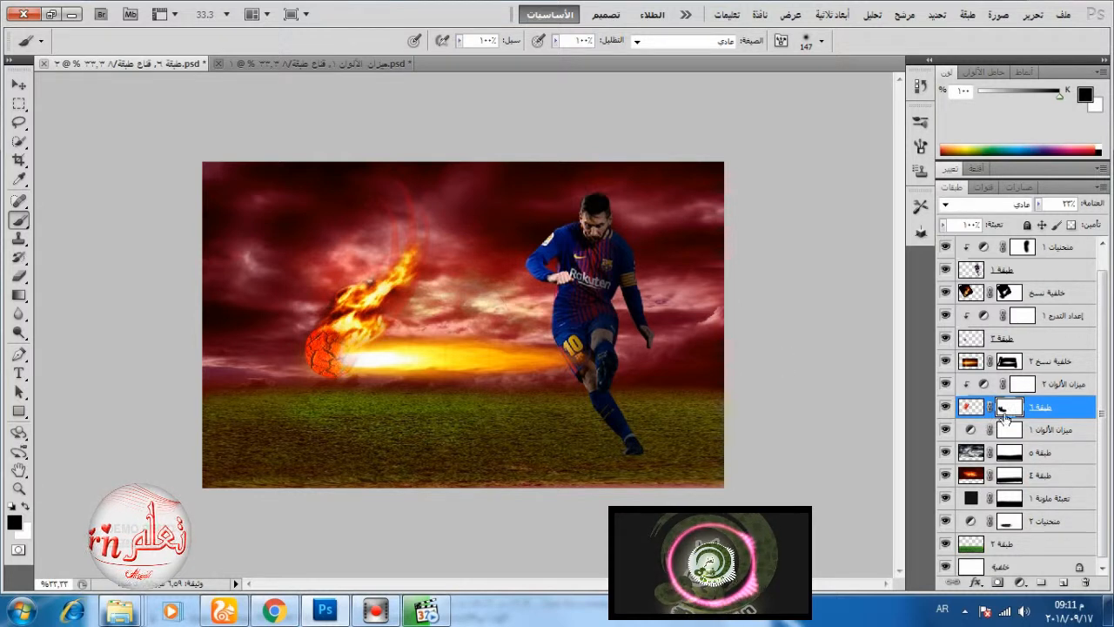
Paint black on the topmost fire trail layer's mask to clear the glow covering the ball.
{"action": "left_click", "coordinate": [968, 364]}
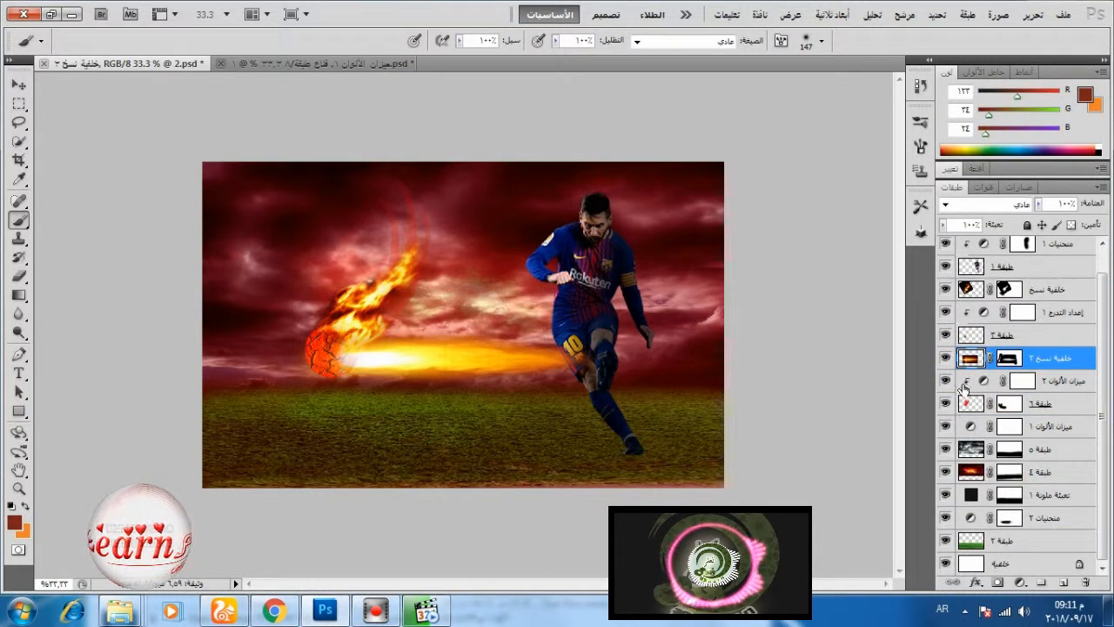
{"action": "scroll", "coordinate": [969, 362], "scroll_direction": "up", "scroll_amount": 1}
{"action": "left_click", "coordinate": [945, 248]}
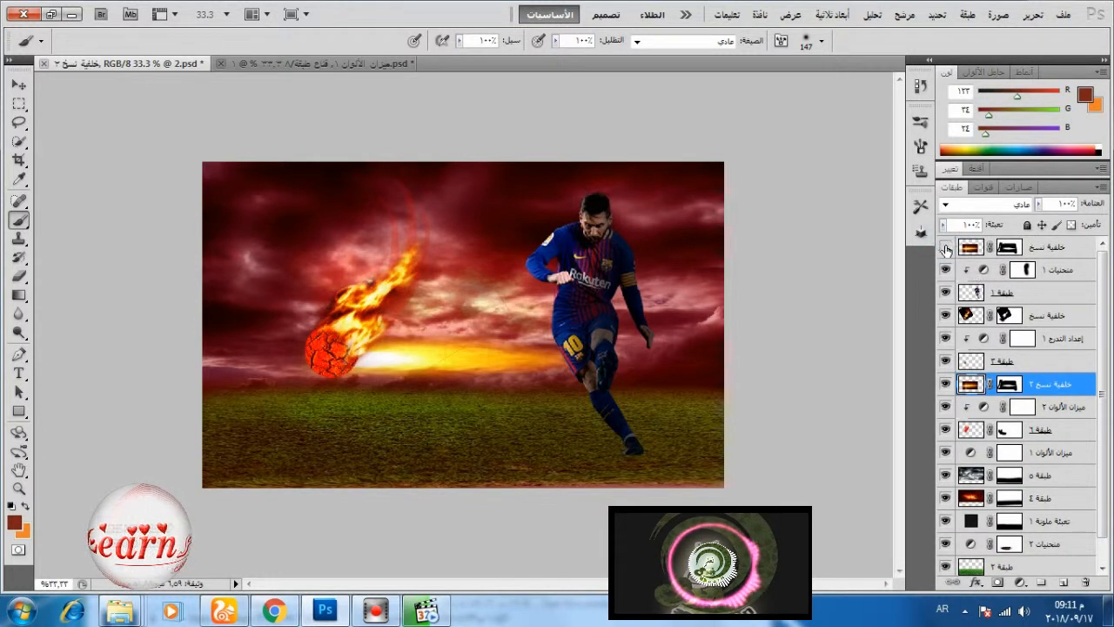
{"action": "left_click", "coordinate": [945, 248]}
{"action": "left_click", "coordinate": [1007, 249]}
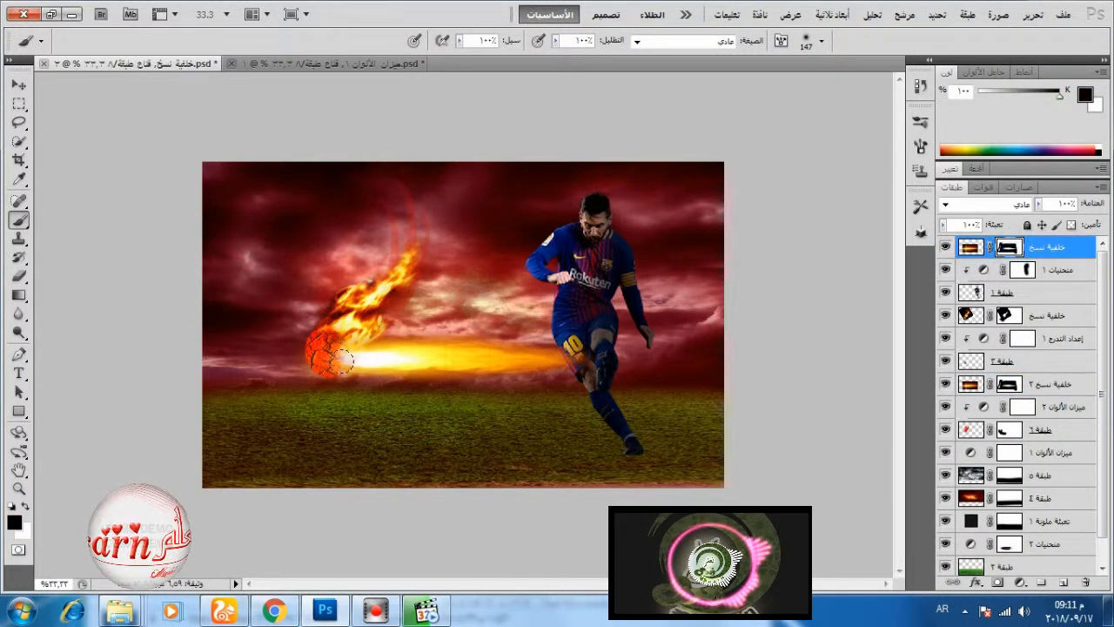
{"action": "left_click_drag", "start_coordinate": [334, 351], "coordinate": [328, 358]}
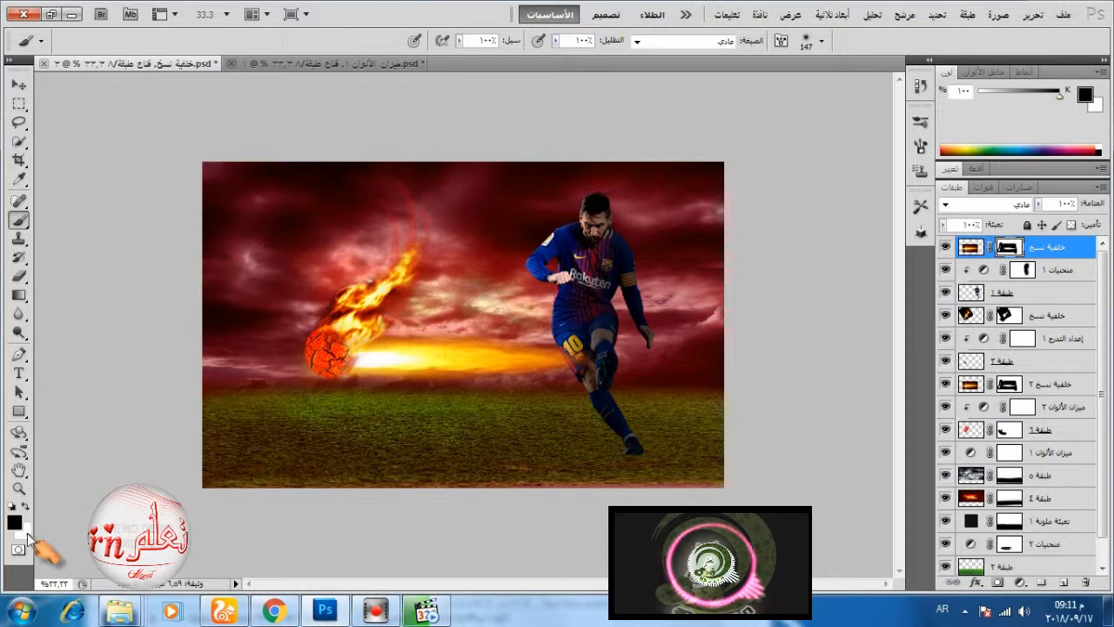
Set the brush to white at 24% opacity to softly blend the masked fire around the ball.
{"action": "left_click", "coordinate": [25, 505]}
{"action": "mouse_move", "coordinate": [556, 42]}
{"action": "left_mouse_down"}
{"action": "mouse_move", "coordinate": [522, 68]}
{"action": "mouse_move", "coordinate": [503, 66]}
{"action": "left_mouse_up"}
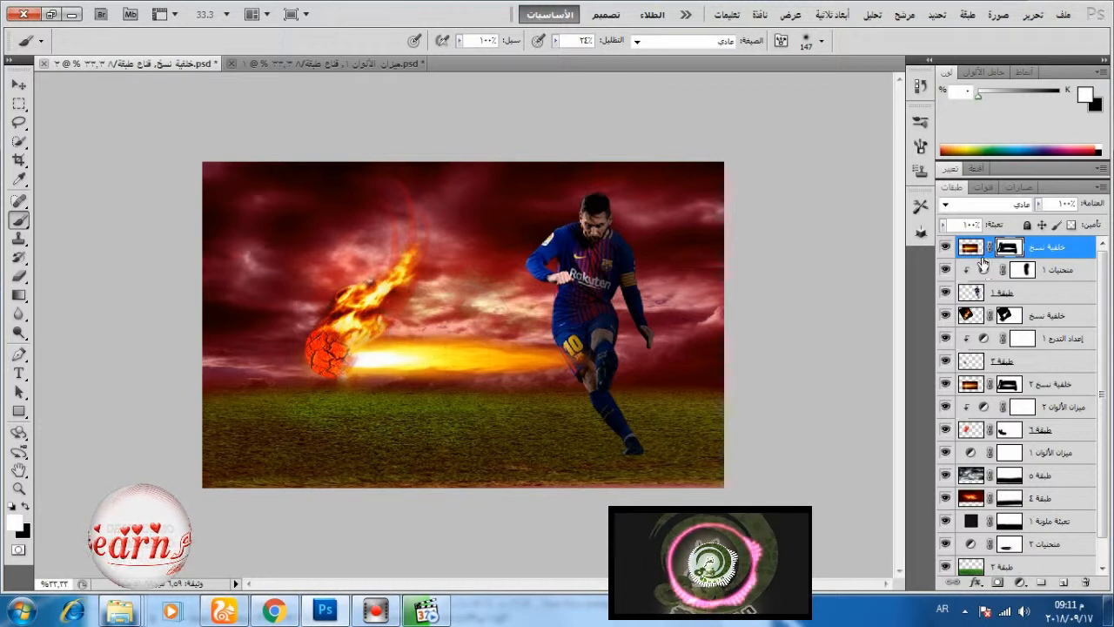
{"action": "left_click", "coordinate": [1008, 316]}
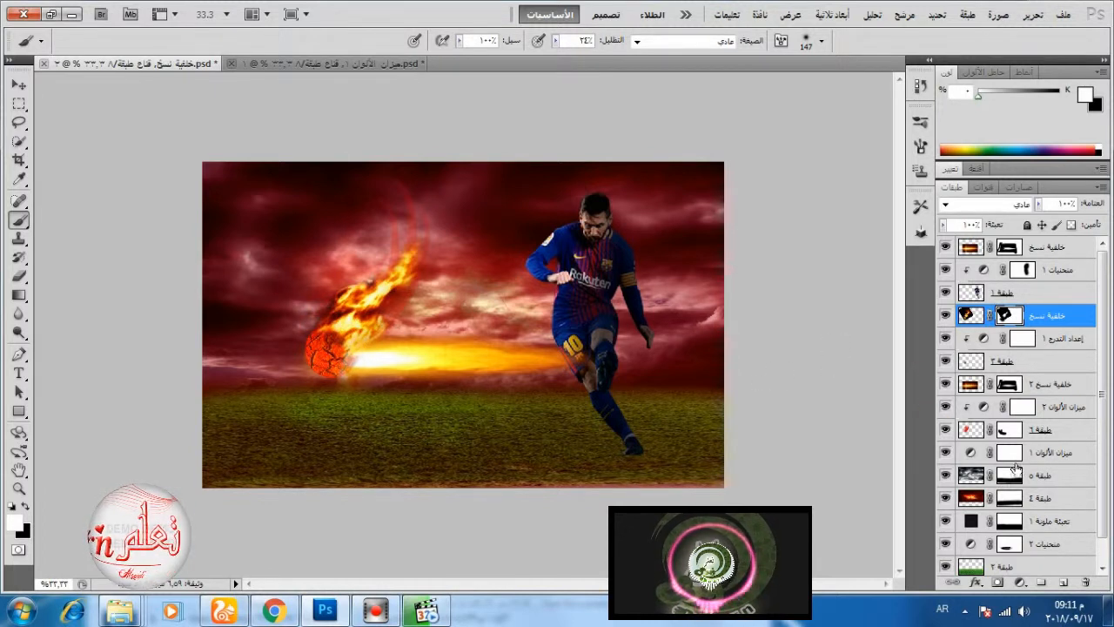
Hide the stamped flame layer and compare the image with the overall Color Balance adjustment off and on.
{"action": "left_click", "coordinate": [946, 433]}
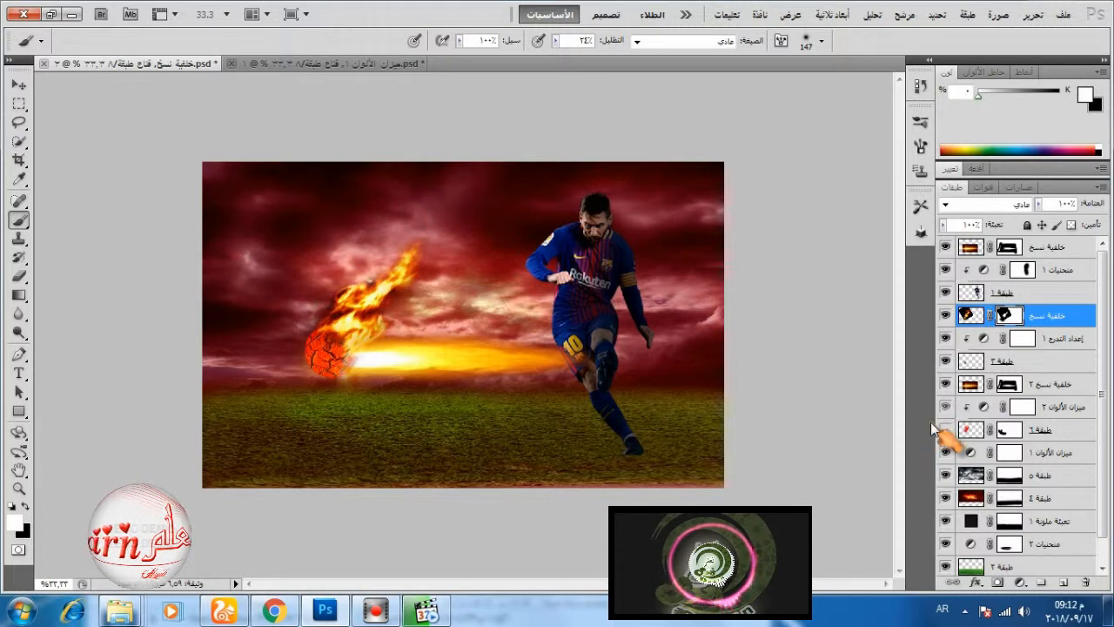
{"action": "scroll", "coordinate": [971, 444], "scroll_direction": "down", "scroll_amount": 1}
{"action": "left_click", "coordinate": [976, 456]}
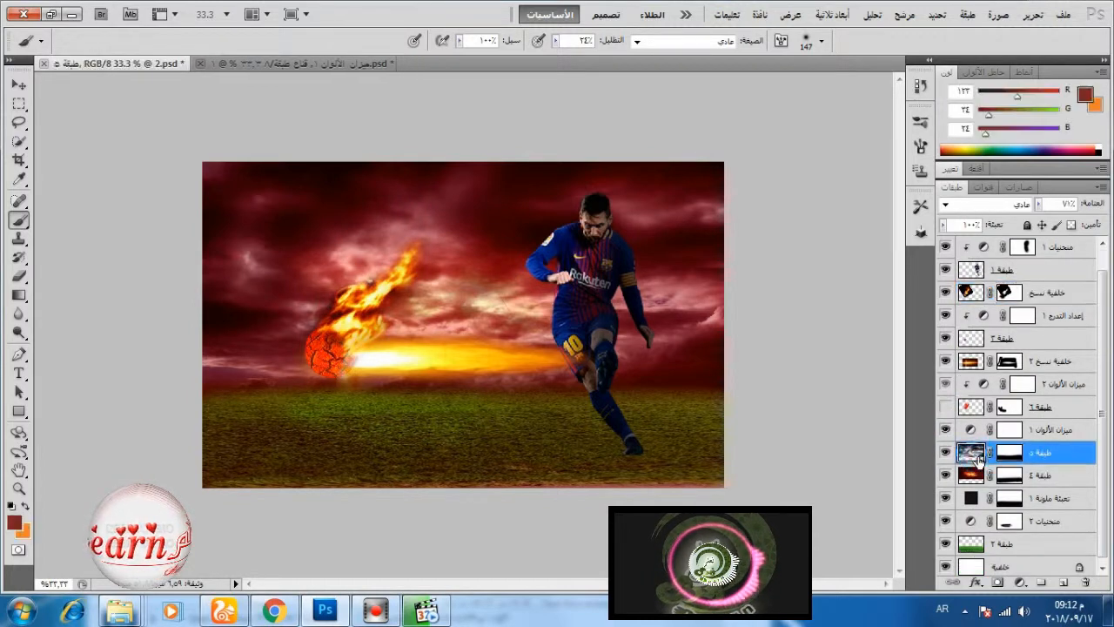
{"action": "left_click", "coordinate": [947, 430]}
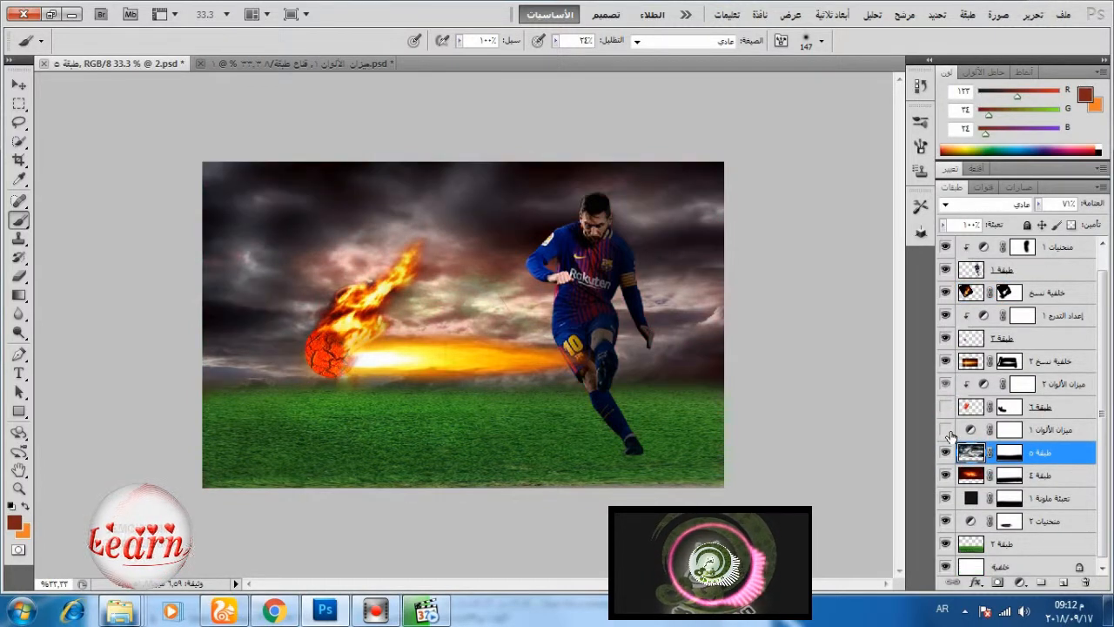
{"action": "left_click", "coordinate": [946, 430]}
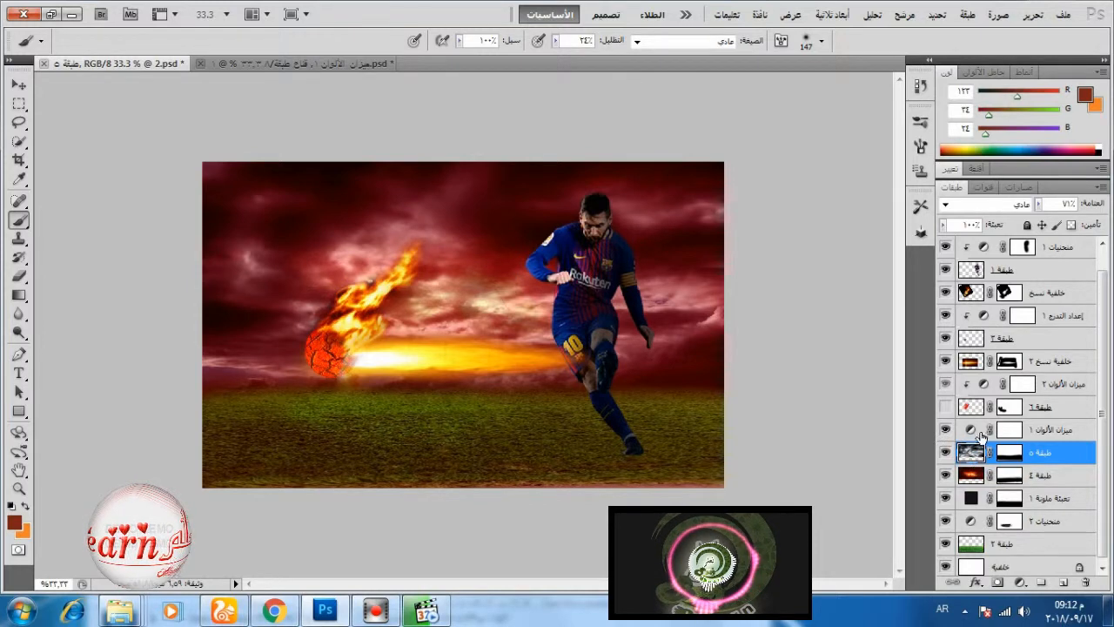
Colorize the cloudy sky layer with Hue/Saturation at hue 34 and saturation 34.
{"action": "left_click", "coordinate": [1033, 15]}
{"action": "left_click", "coordinate": [1033, 15]}
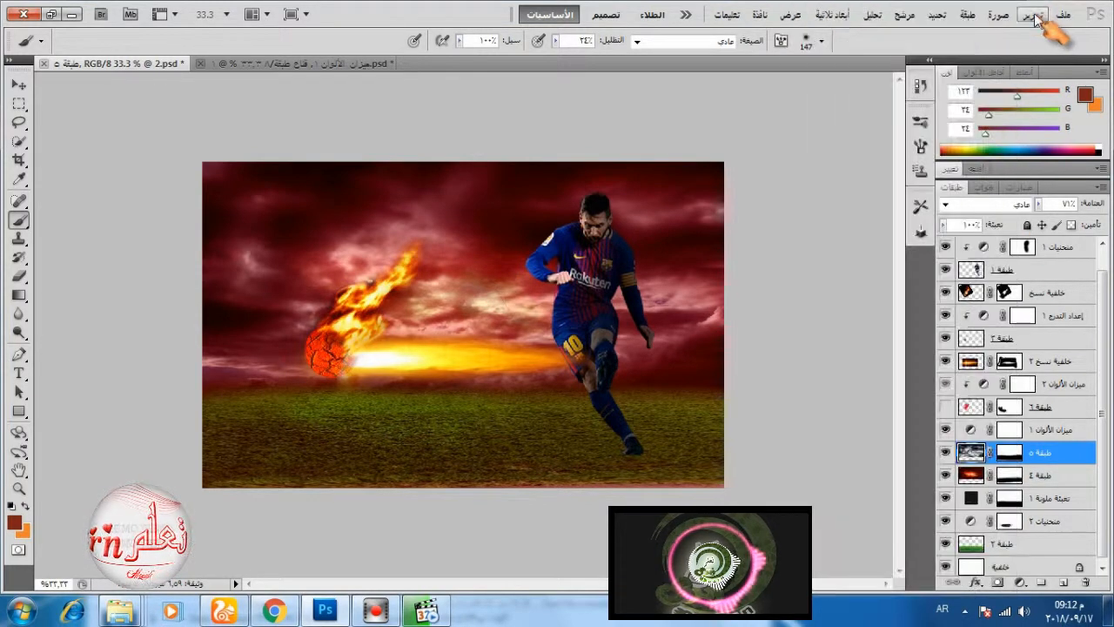
{"action": "left_click", "coordinate": [997, 15]}
{"action": "mouse_move", "coordinate": [984, 55]}
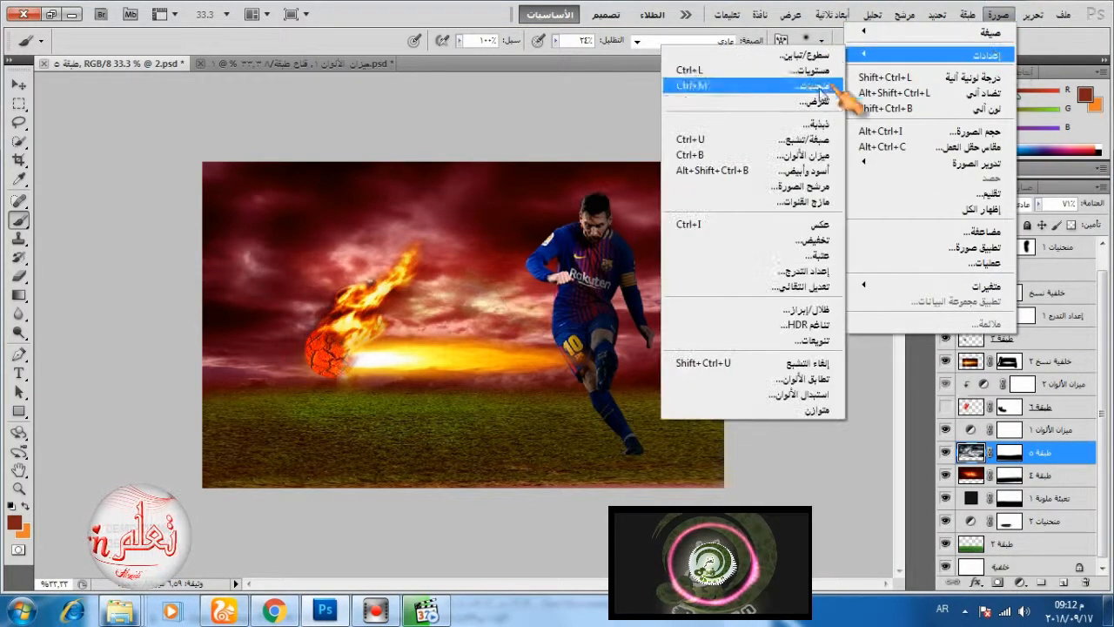
{"action": "left_click", "coordinate": [727, 143]}
{"action": "left_click", "coordinate": [705, 313]}
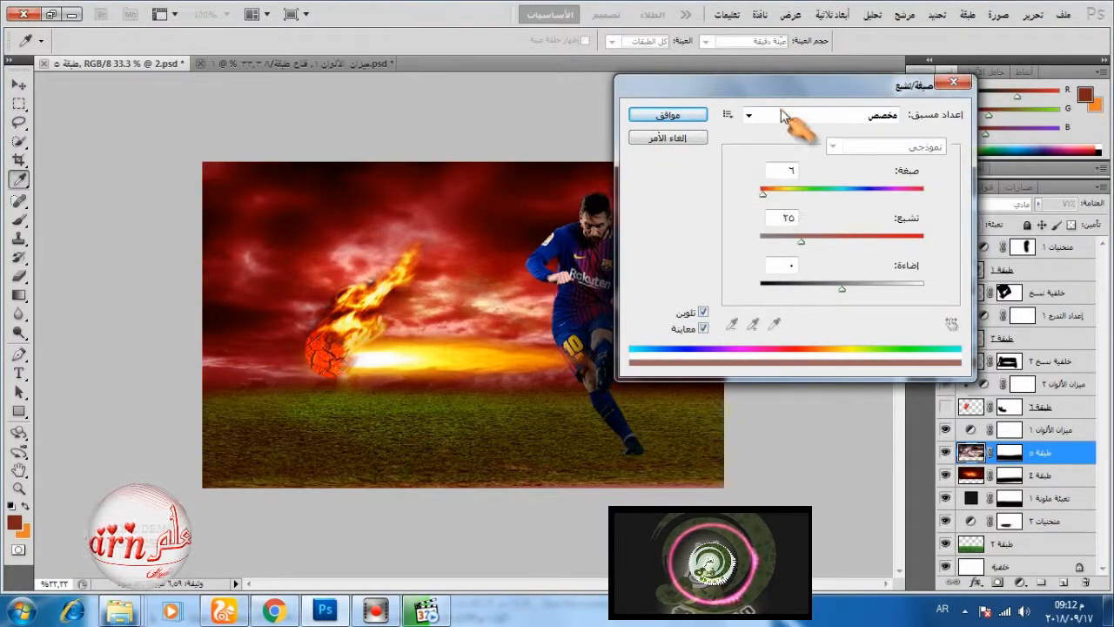
{"action": "left_click_drag", "start_coordinate": [778, 88], "coordinate": [926, 89]}
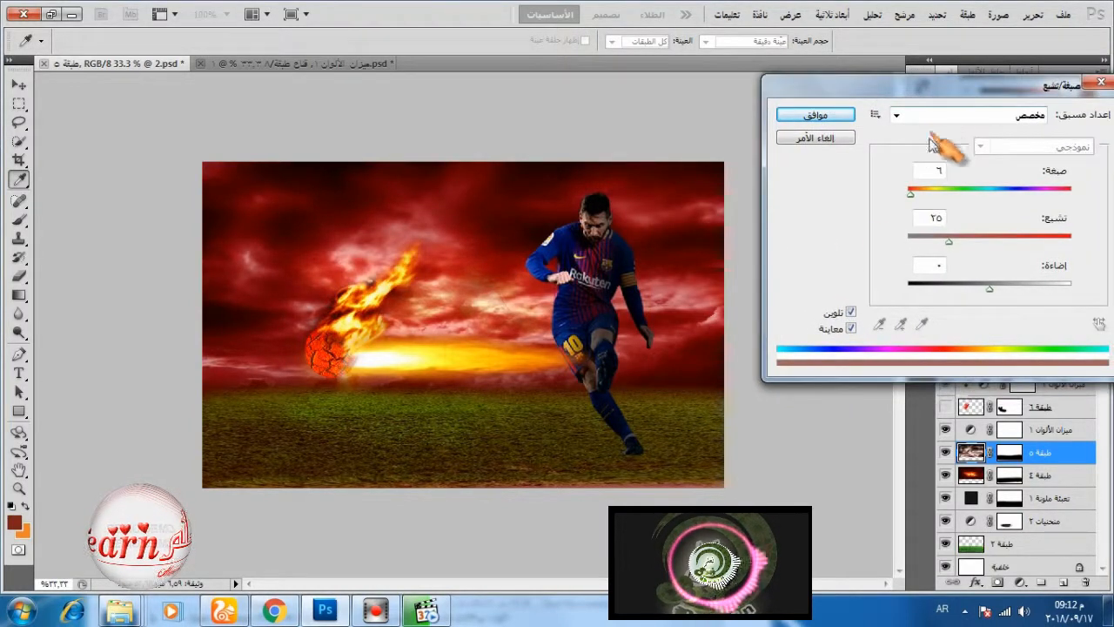
{"action": "left_click", "coordinate": [851, 328]}
{"action": "left_click_drag", "start_coordinate": [949, 241], "coordinate": [961, 248]}
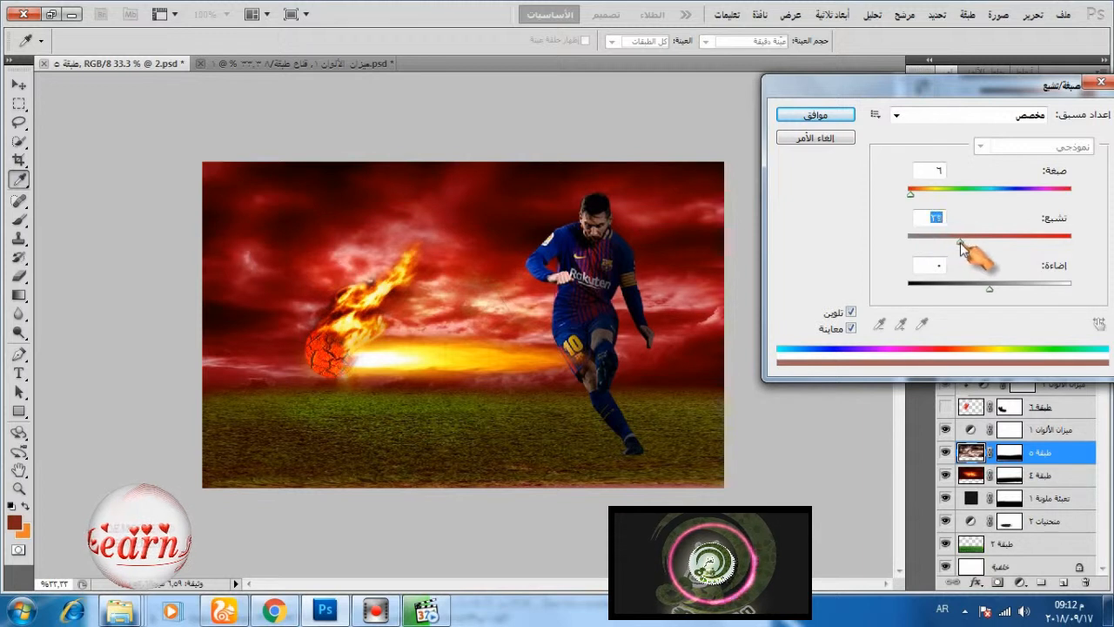
{"action": "mouse_move", "coordinate": [910, 191]}
{"action": "left_mouse_down"}
{"action": "mouse_move", "coordinate": [937, 196]}
{"action": "mouse_move", "coordinate": [926, 199]}
{"action": "left_mouse_up"}
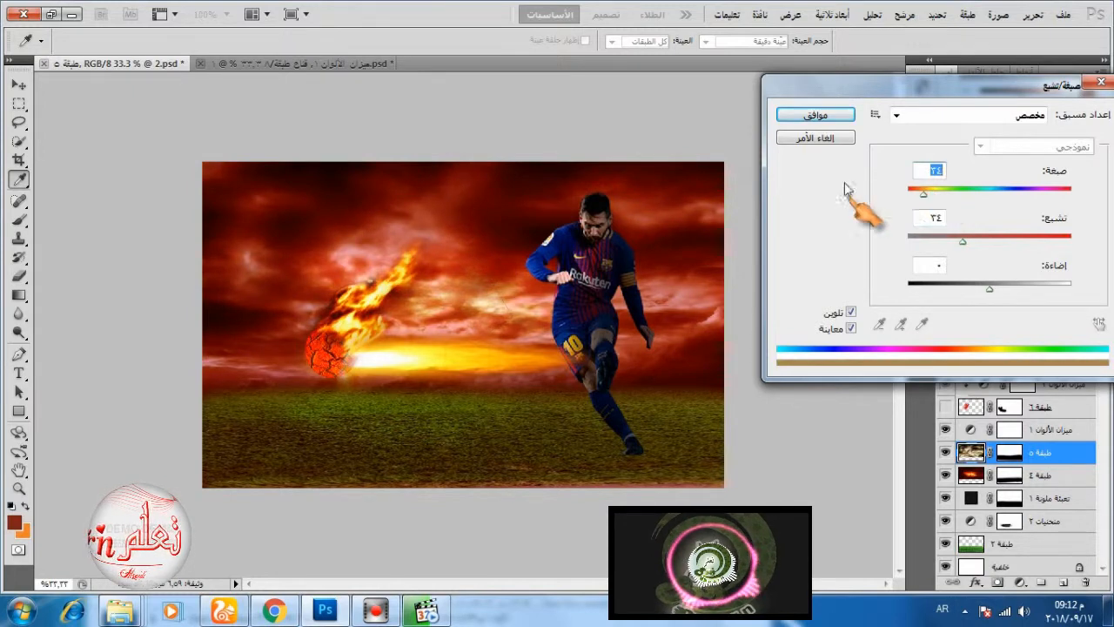
{"action": "left_click", "coordinate": [836, 115]}
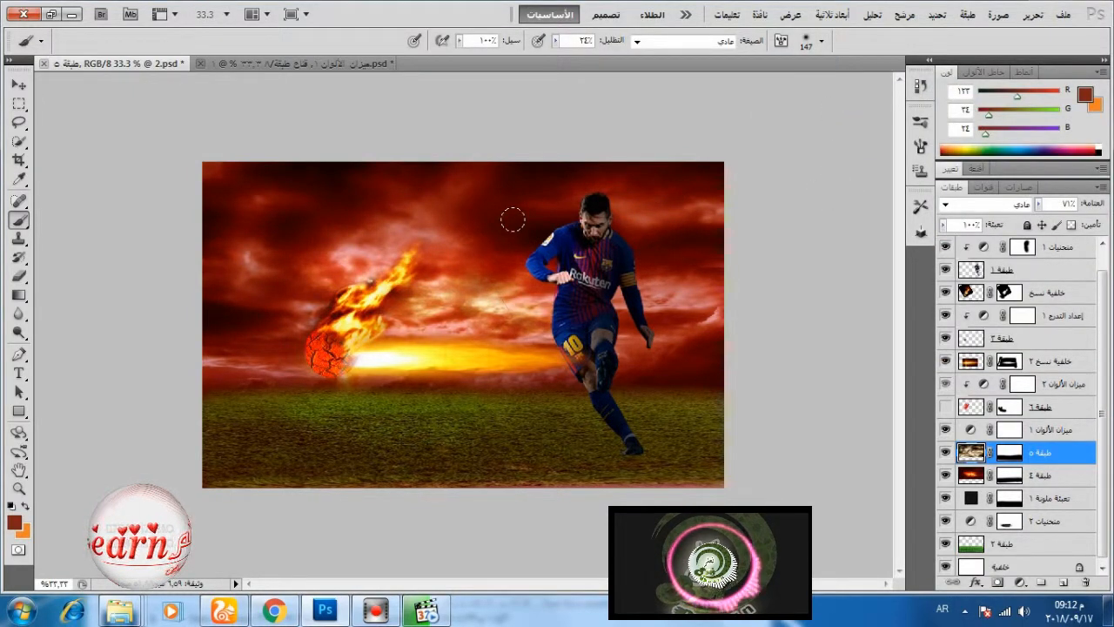
Compare the composite with the finished version in the other open document and view it fitted to the window.
{"action": "left_click", "coordinate": [359, 66]}
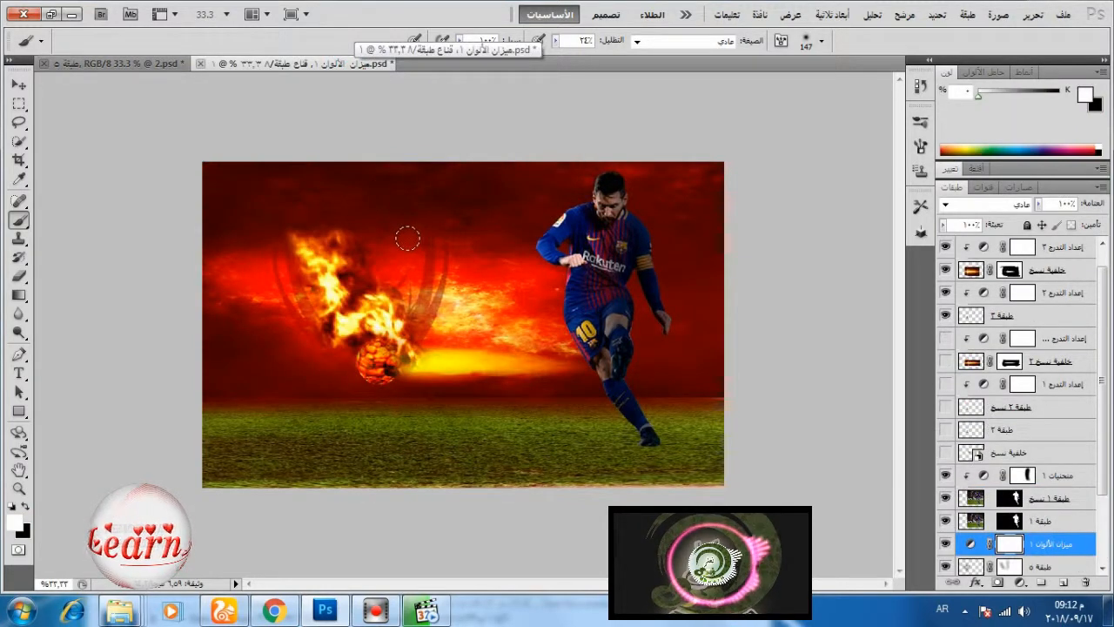
{"action": "left_click", "coordinate": [167, 64]}
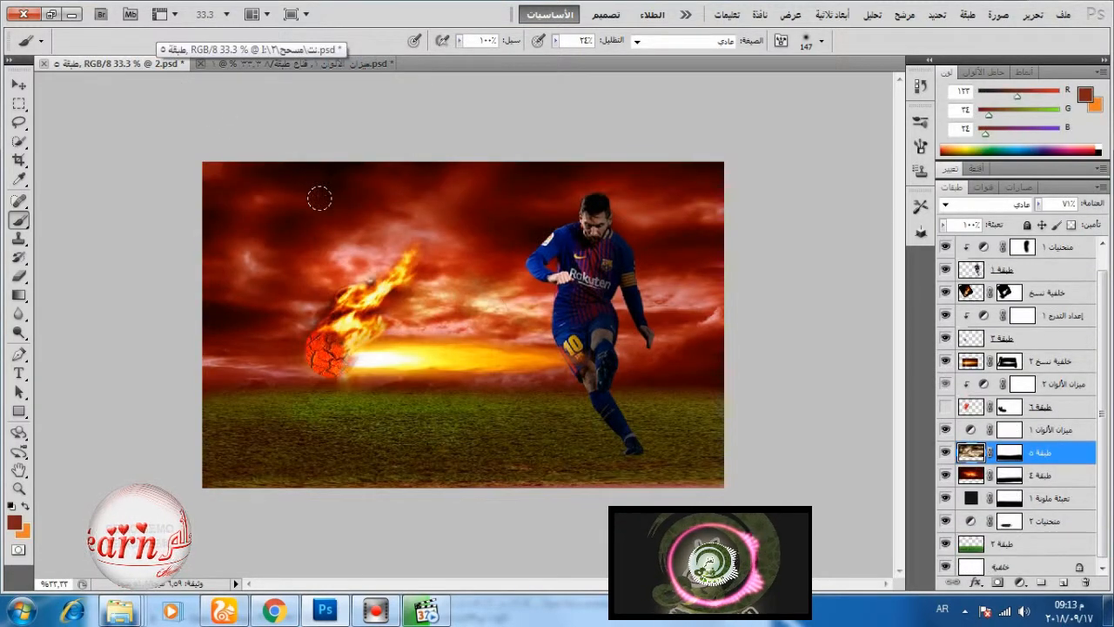
{"action": "key", "text": "ctrl+0"}
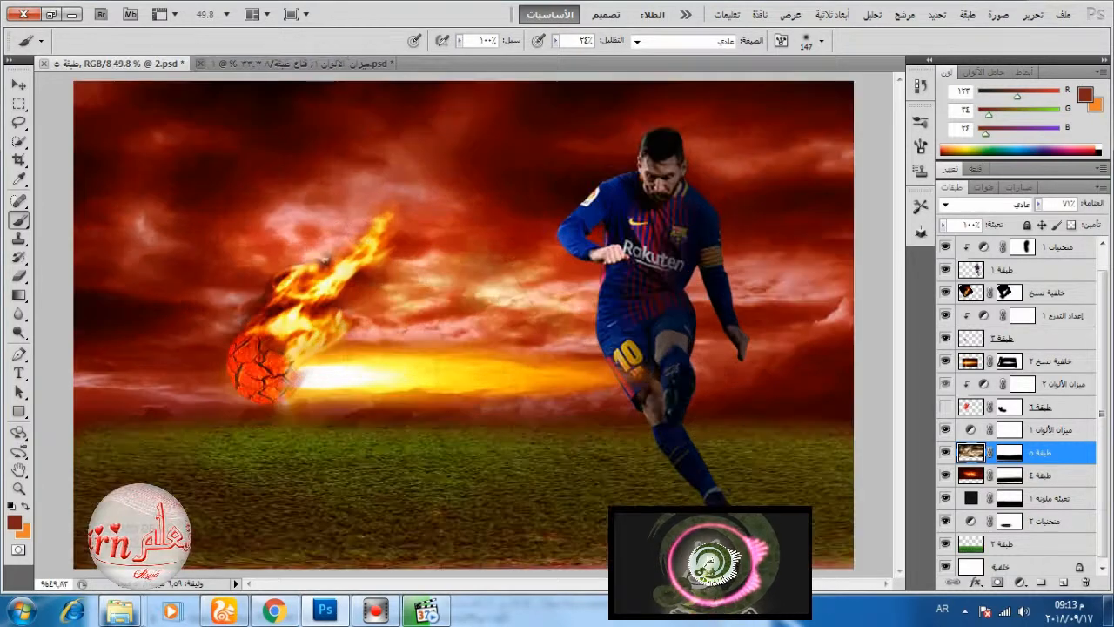
Show the stamped flame layer again and turn off its clipped Color Balance adjustment.
{"action": "scroll", "coordinate": [515, 265], "scroll_direction": "down", "scroll_amount": 1}
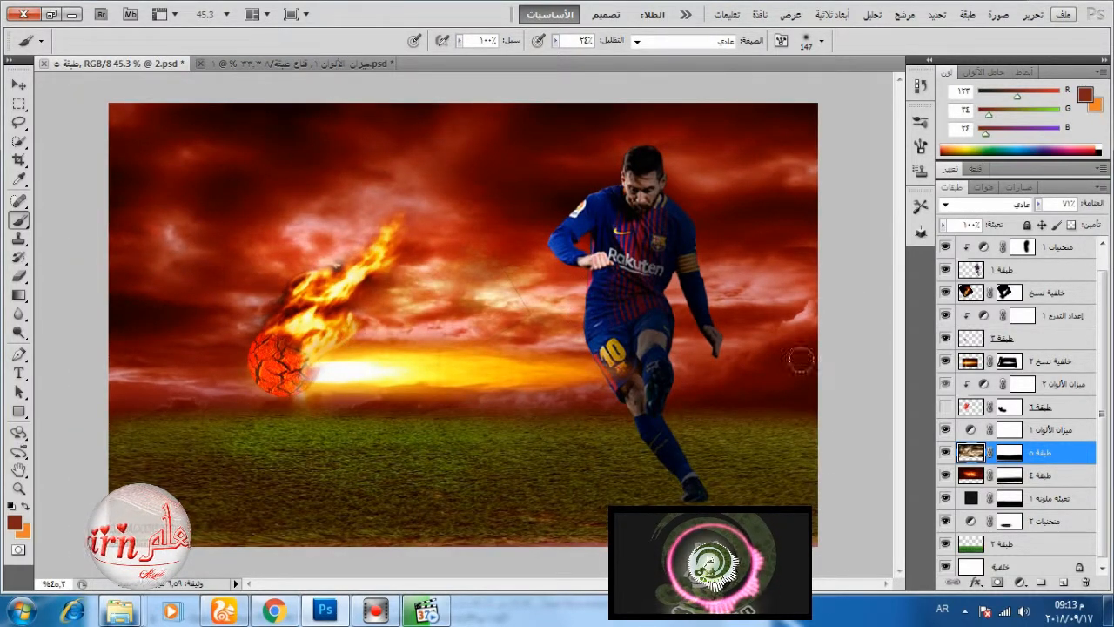
{"action": "left_click", "coordinate": [947, 387]}
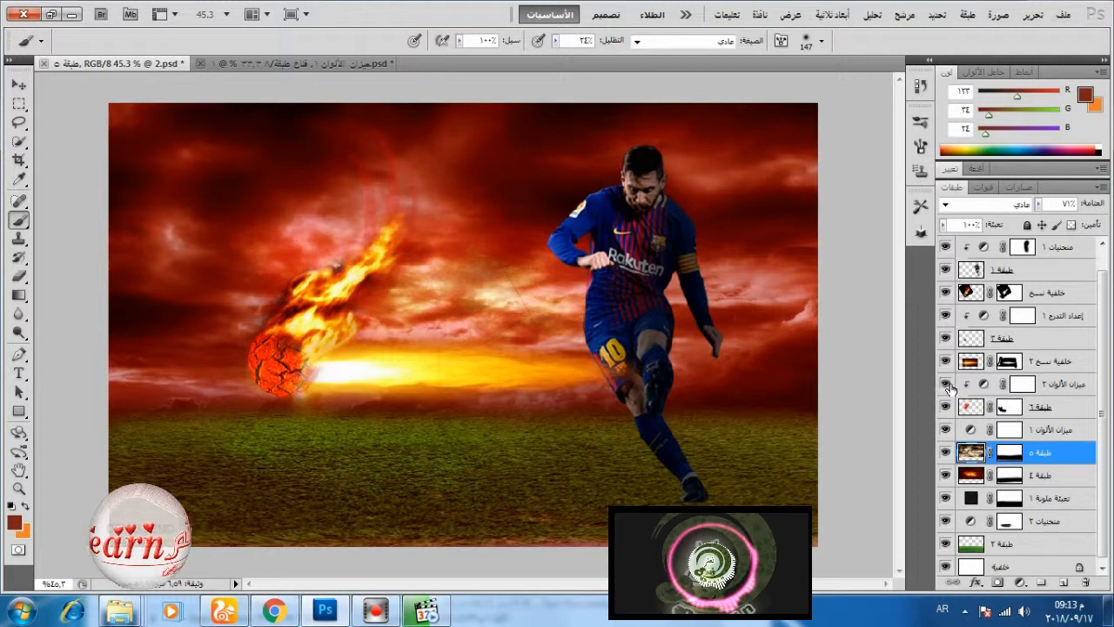
{"action": "left_click", "coordinate": [947, 386]}
Paint black on the ball flame layer's mask with the brush at 100% opacity, in the sky between the flames and the player.
{"action": "left_click", "coordinate": [946, 292]}
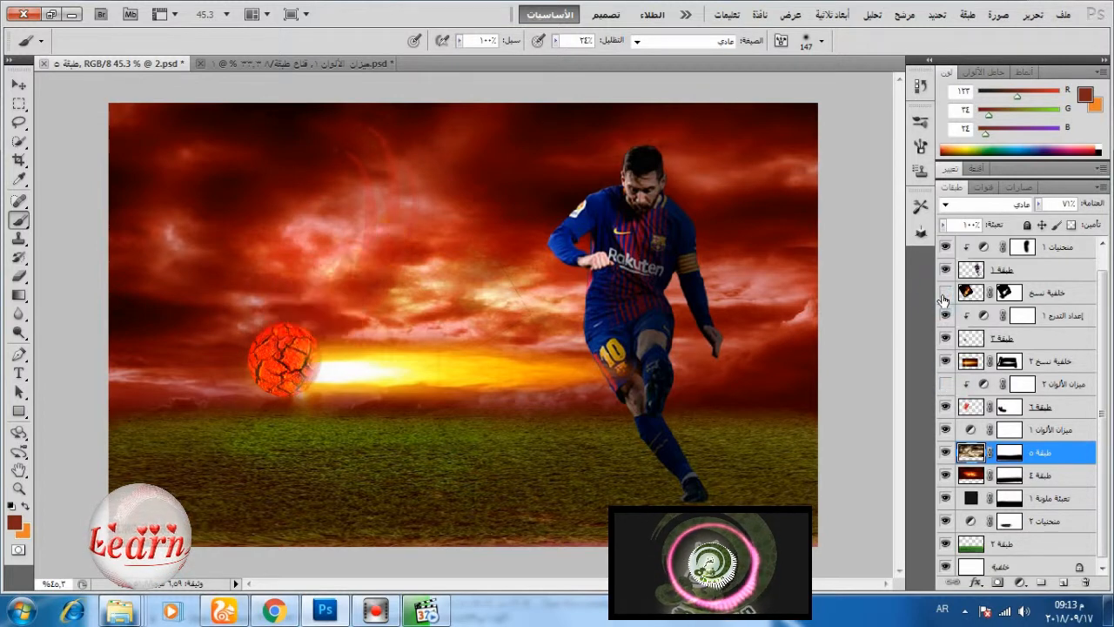
{"action": "left_click", "coordinate": [945, 293]}
{"action": "left_click", "coordinate": [1007, 292]}
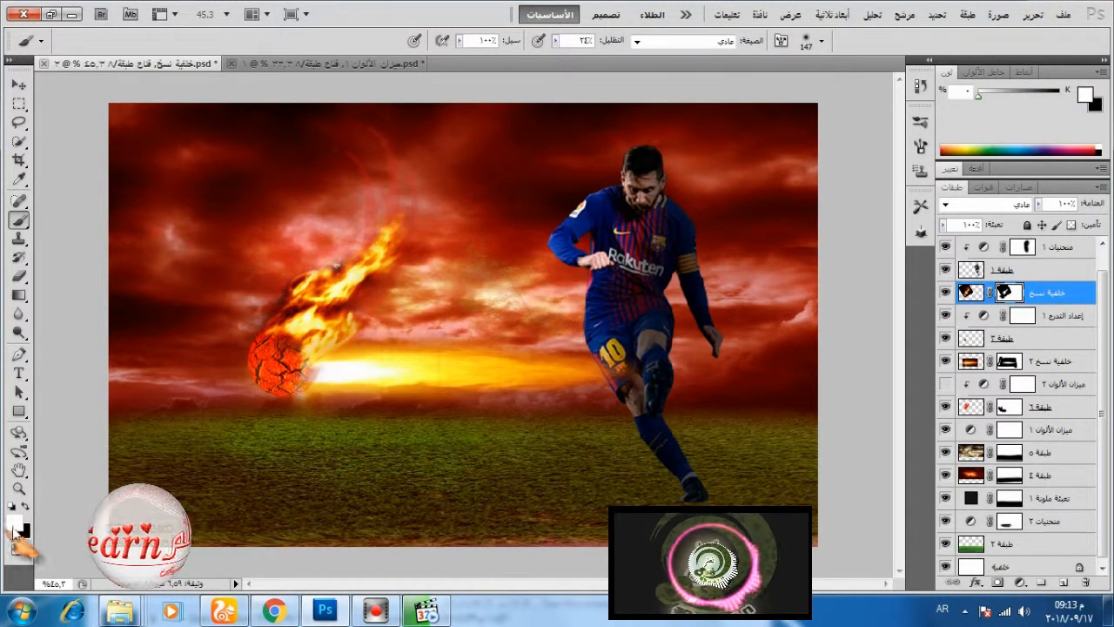
{"action": "left_click", "coordinate": [25, 506]}
{"action": "left_click", "coordinate": [556, 41]}
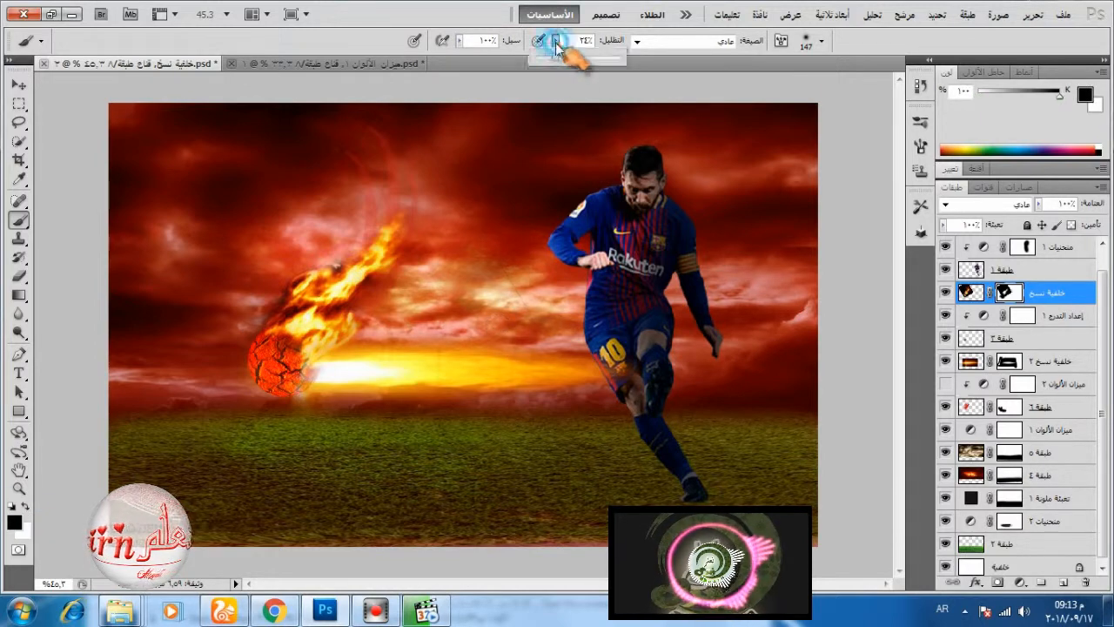
{"action": "left_click_drag", "start_coordinate": [555, 57], "coordinate": [685, 68]}
{"action": "left_click", "coordinate": [534, 323]}
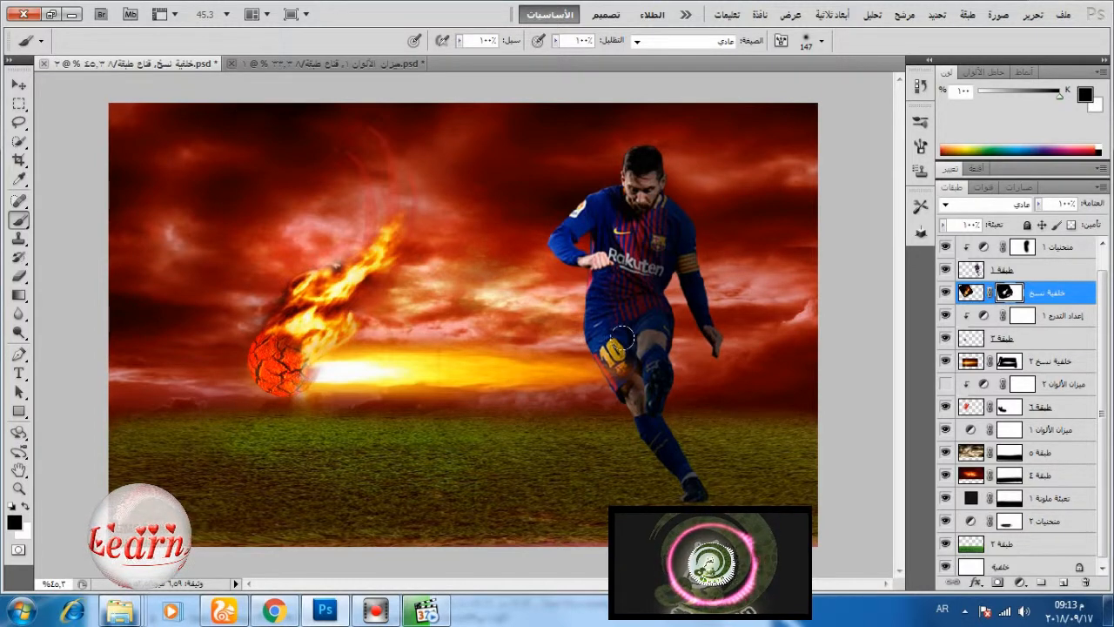
{"action": "key", "text": "ctrl+minus"}
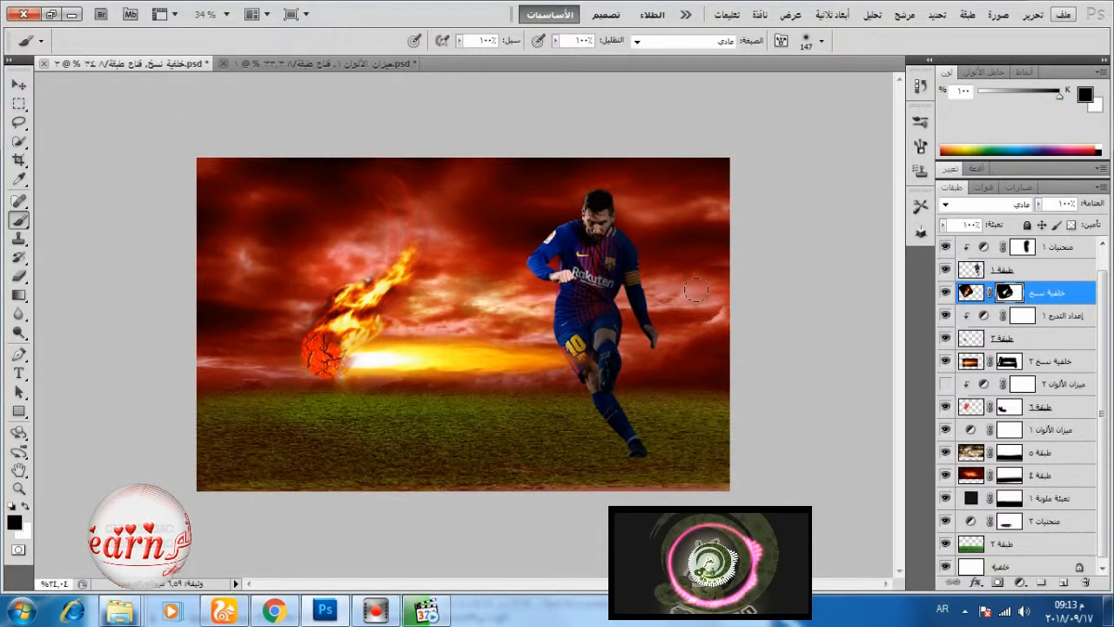
{"action": "left_click", "coordinate": [71, 14]}
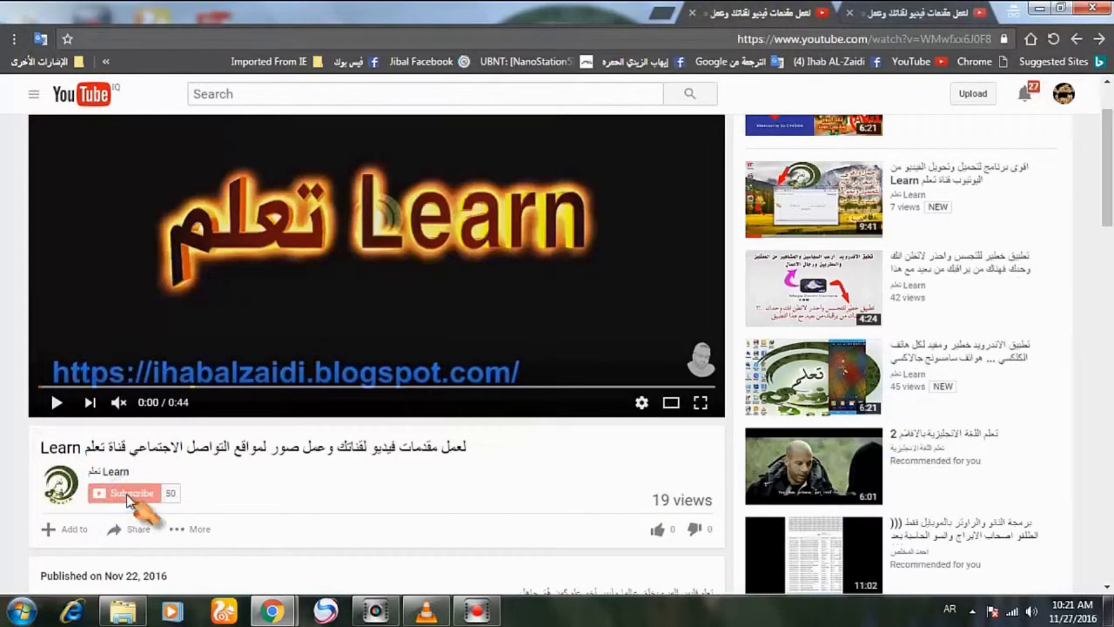
On the YouTube video page, subscribe to the Learn channel and turn on all notifications for it.
{"action": "left_click", "coordinate": [127, 494]}
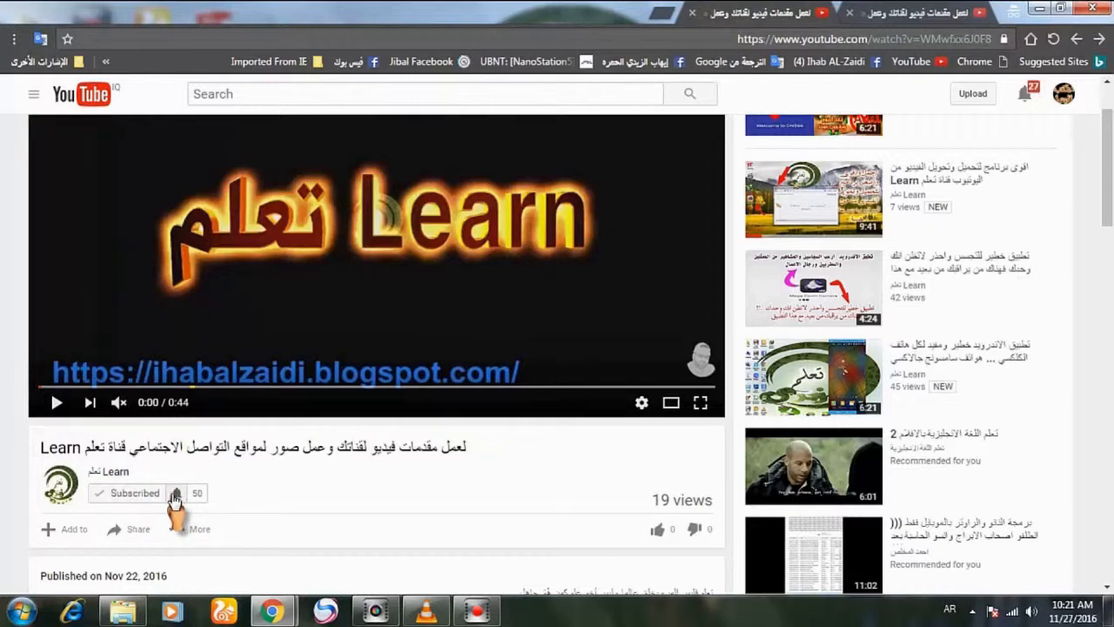
{"action": "left_click", "coordinate": [176, 493]}
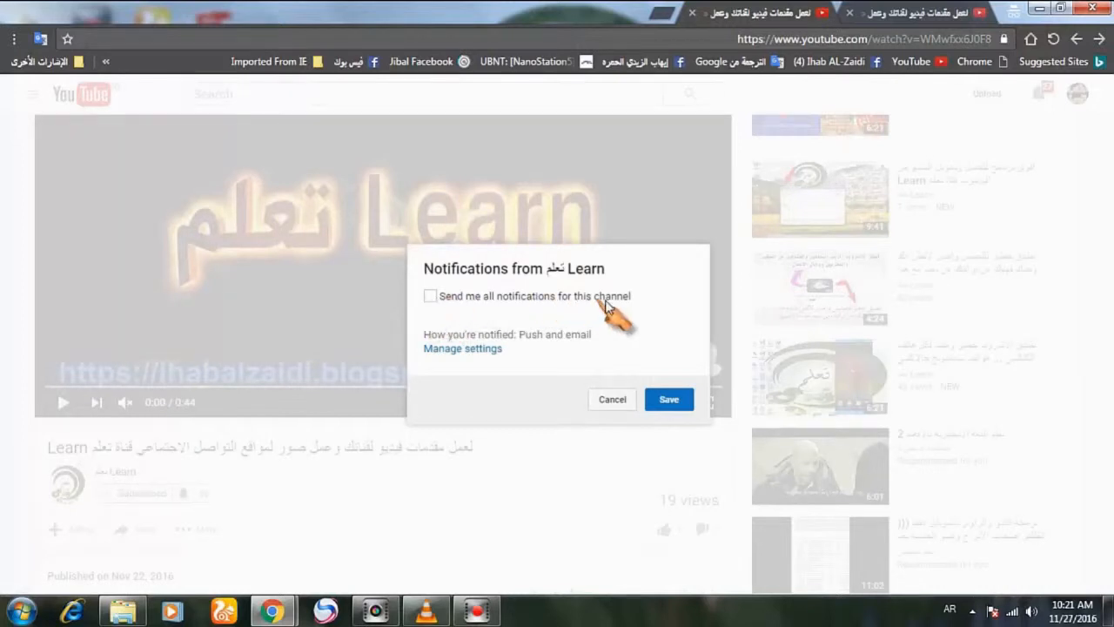
{"action": "left_click", "coordinate": [430, 296]}
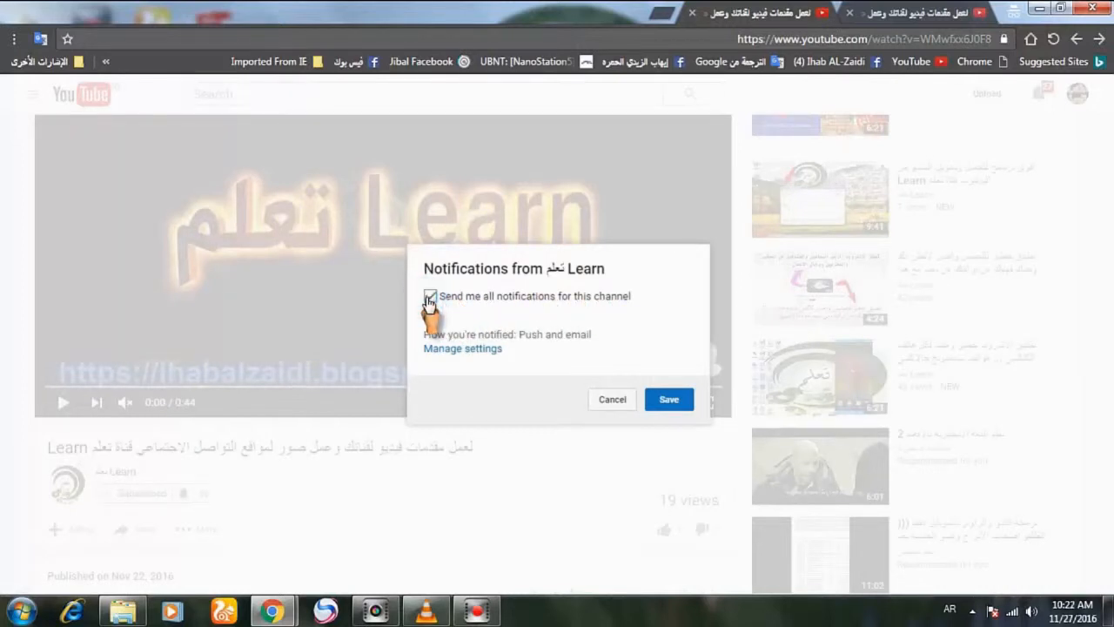
{"action": "left_click", "coordinate": [669, 400]}
Like the video and show its sharing options with the link.
{"action": "scroll", "coordinate": [488, 427], "scroll_direction": "down", "scroll_amount": 1}
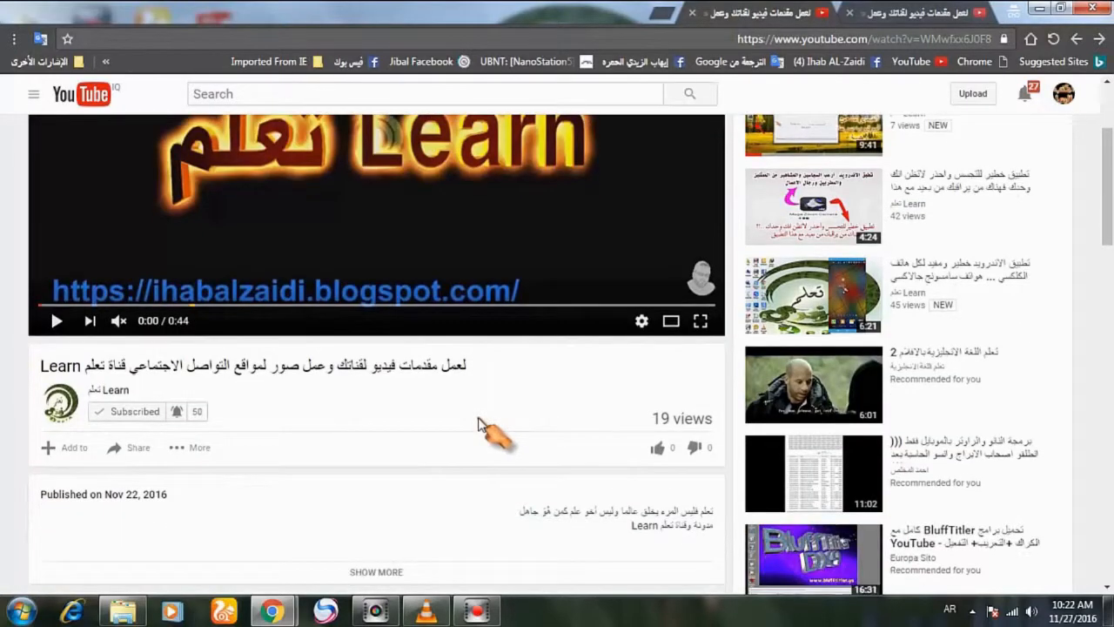
{"action": "scroll", "coordinate": [465, 417], "scroll_direction": "down", "scroll_amount": 1}
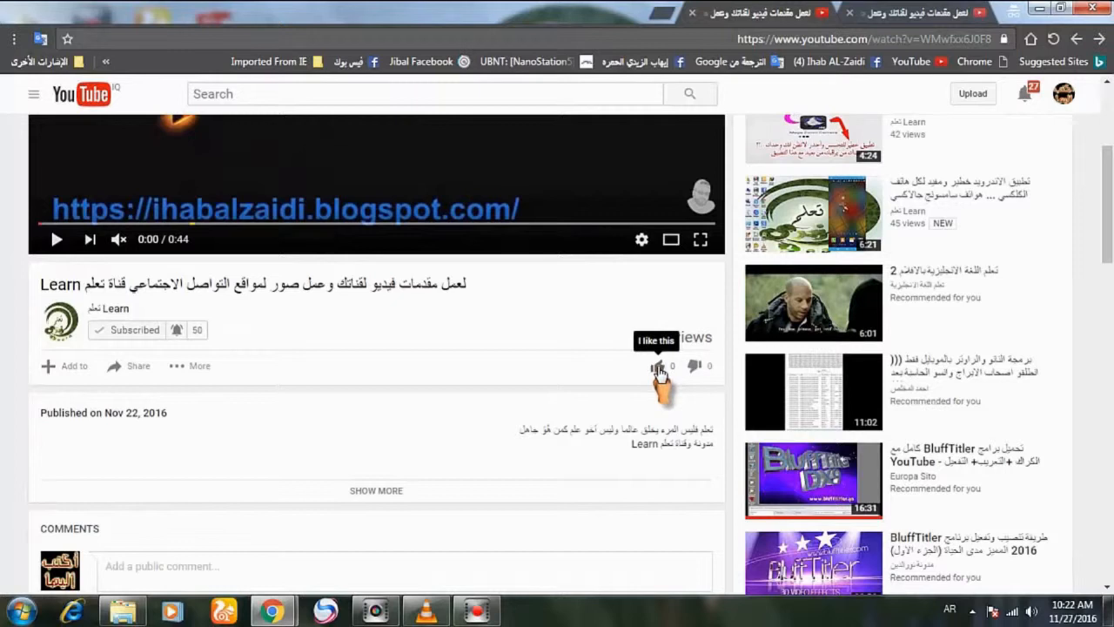
{"action": "left_click", "coordinate": [658, 369]}
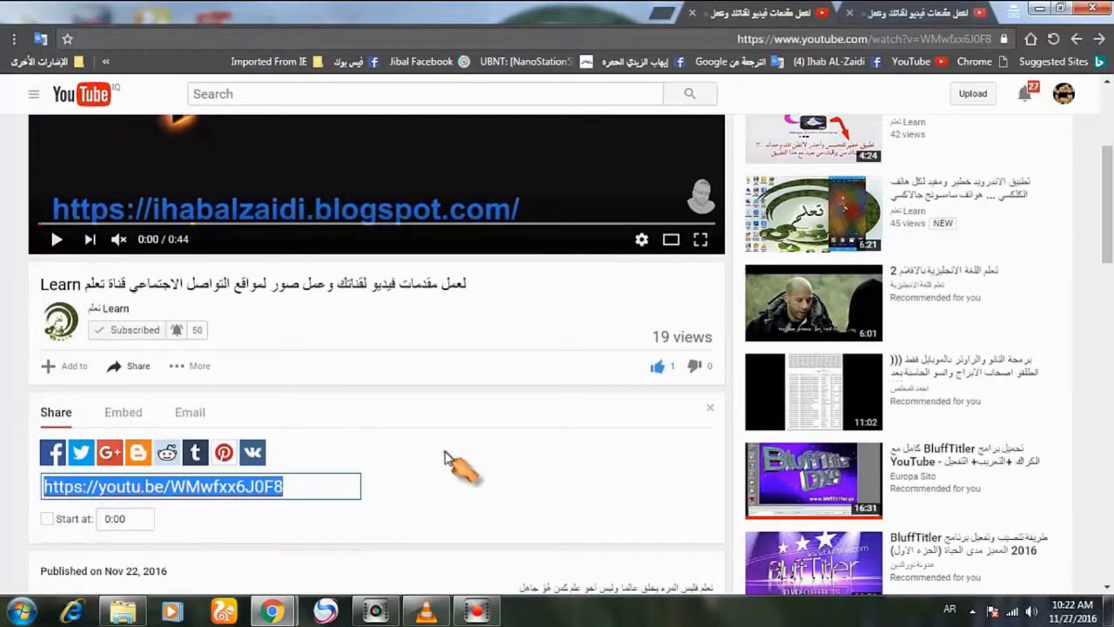
Open the public comment field below the video description for writing.
{"action": "scroll", "coordinate": [446, 457], "scroll_direction": "down", "scroll_amount": 2}
{"action": "scroll", "coordinate": [336, 514], "scroll_direction": "down", "scroll_amount": 1}
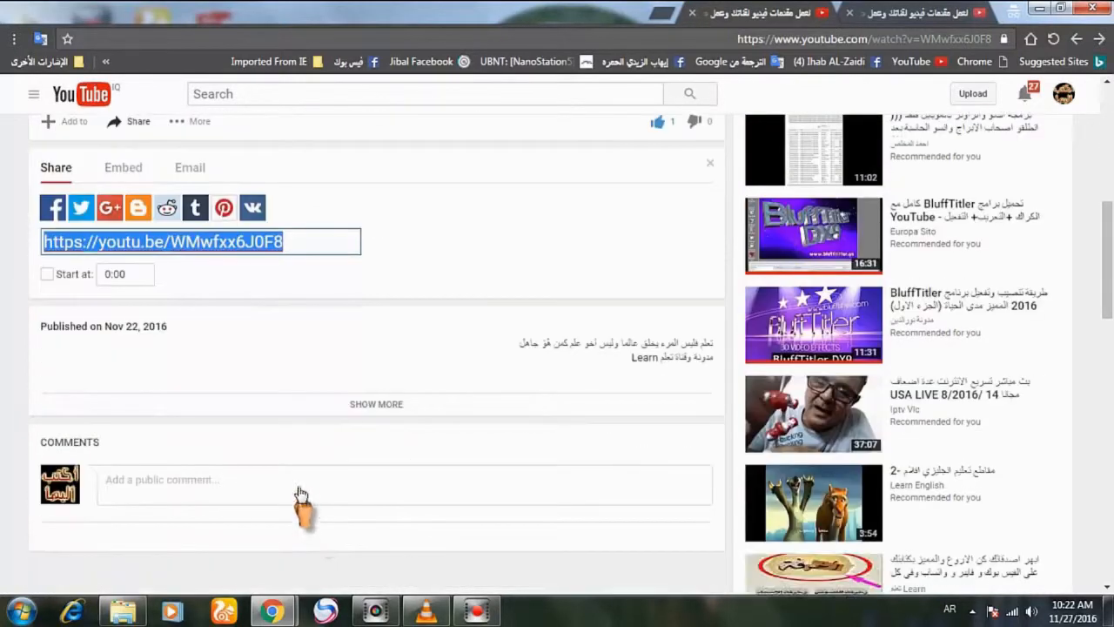
{"action": "left_click", "coordinate": [297, 486]}
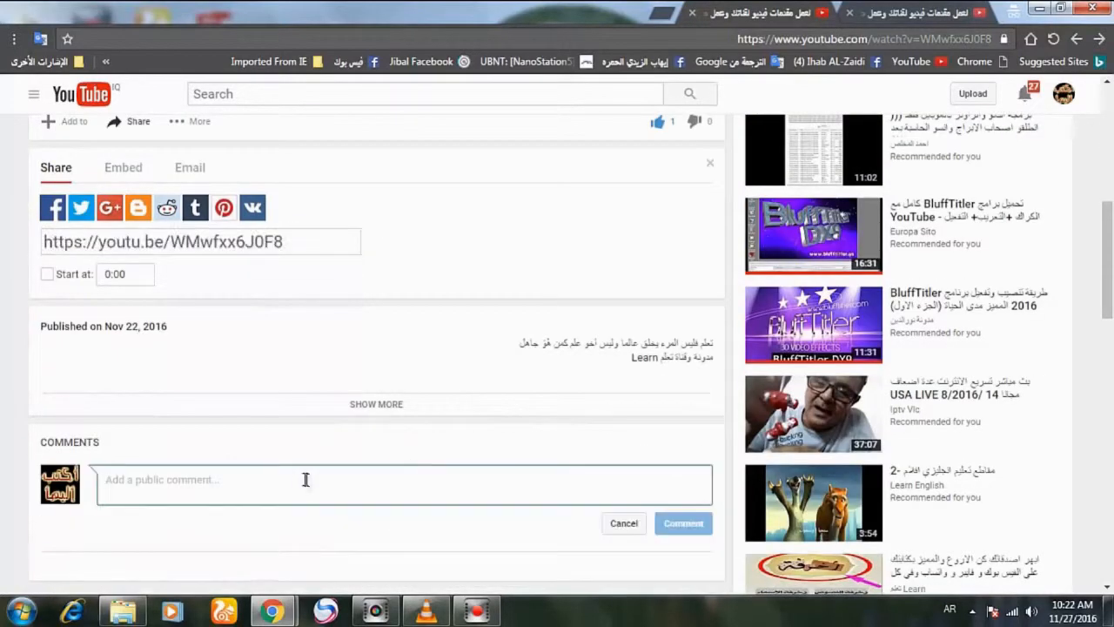